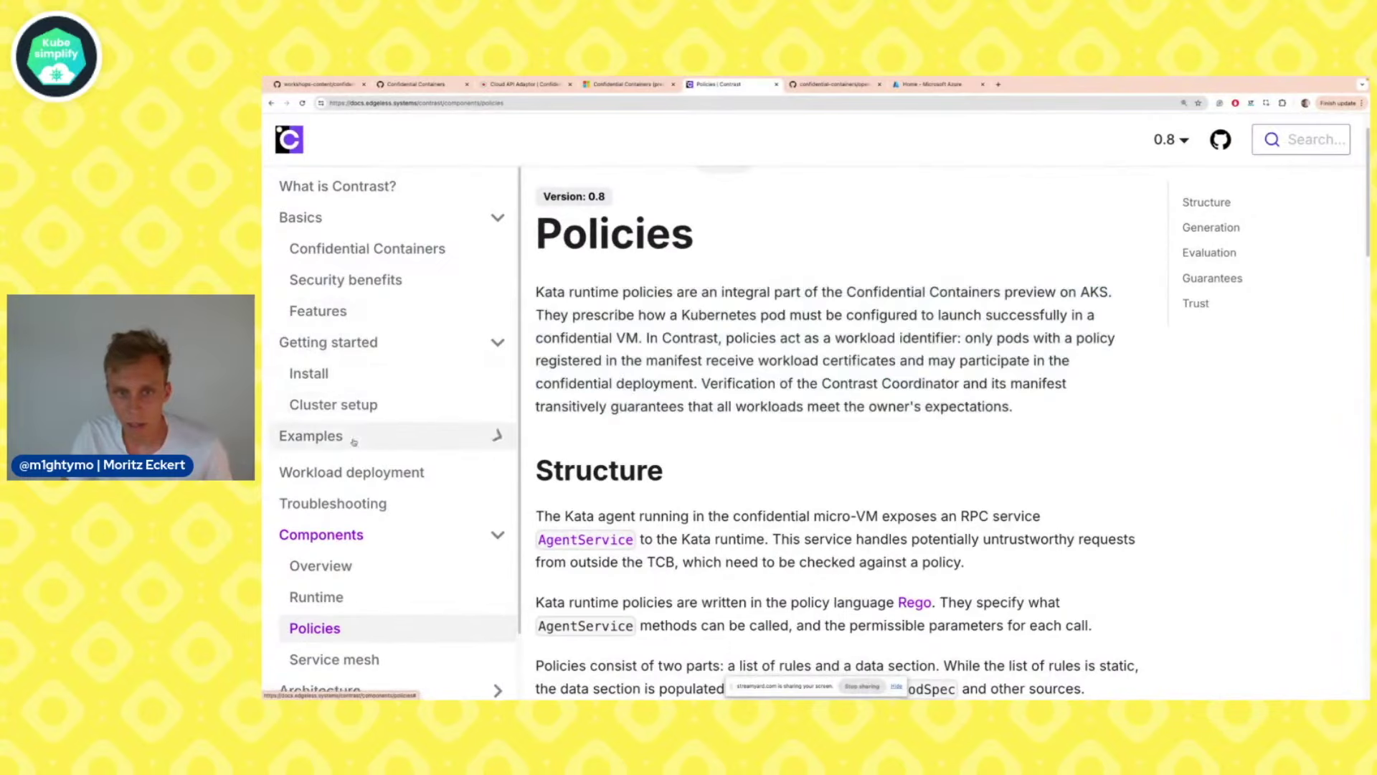
# Open the Confidential emoji voting example in the Contrast docs and read its introduction, architecture diagram and Motivation section
pyautogui.click(356, 437)
pyautogui.click(359, 467)
pyautogui.scroll(-6, 787, 464)
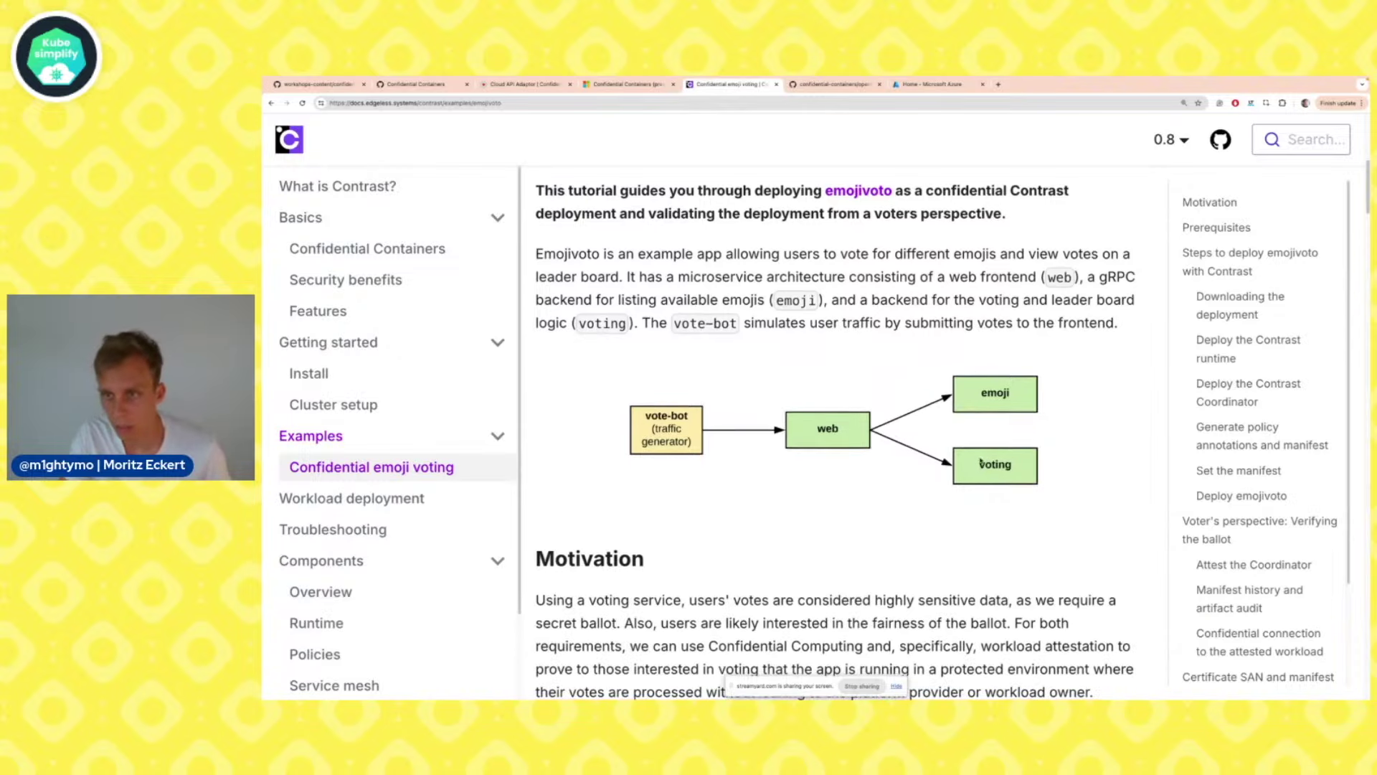
pyautogui.scroll(3, 982, 462)
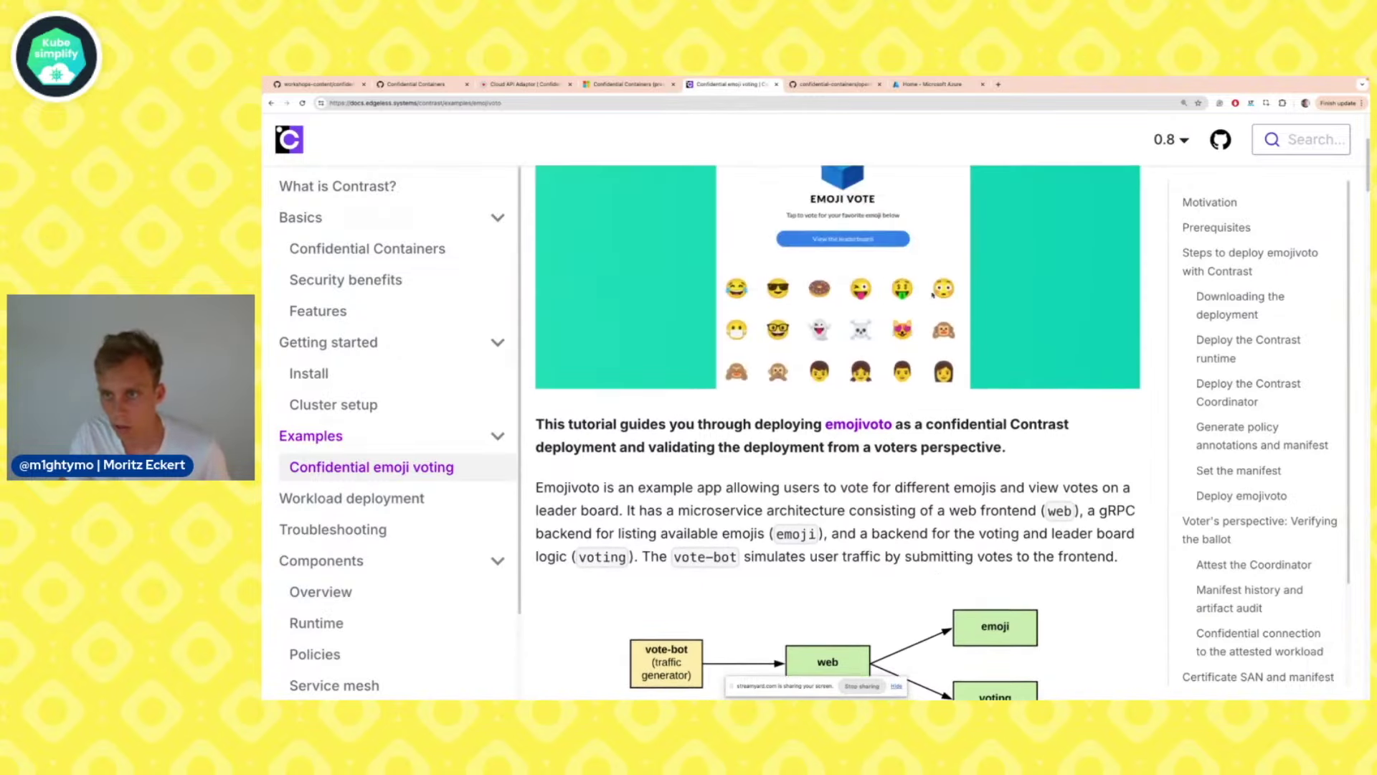
pyautogui.scroll(-5, 940, 488)
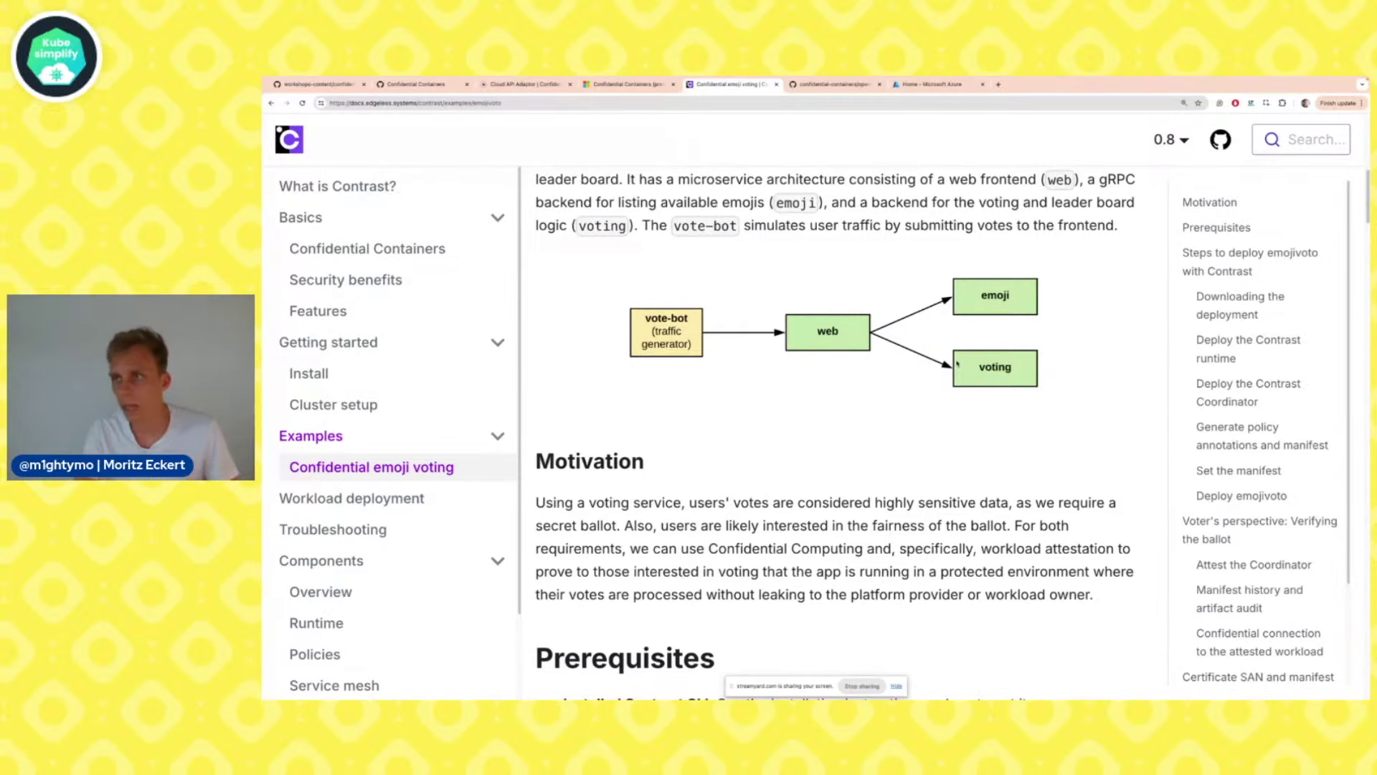
pyautogui.scroll(-4, 958, 397)
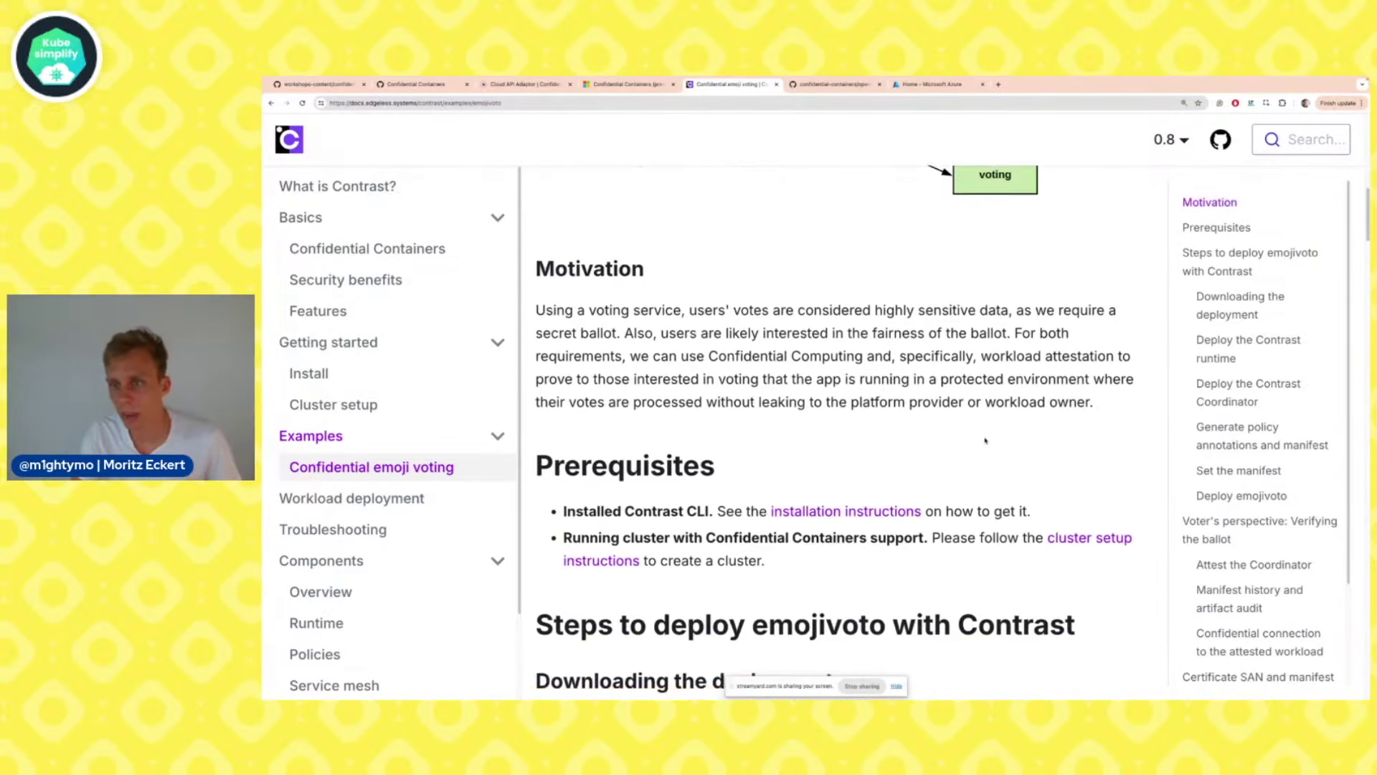
pyautogui.scroll(4, 983, 449)
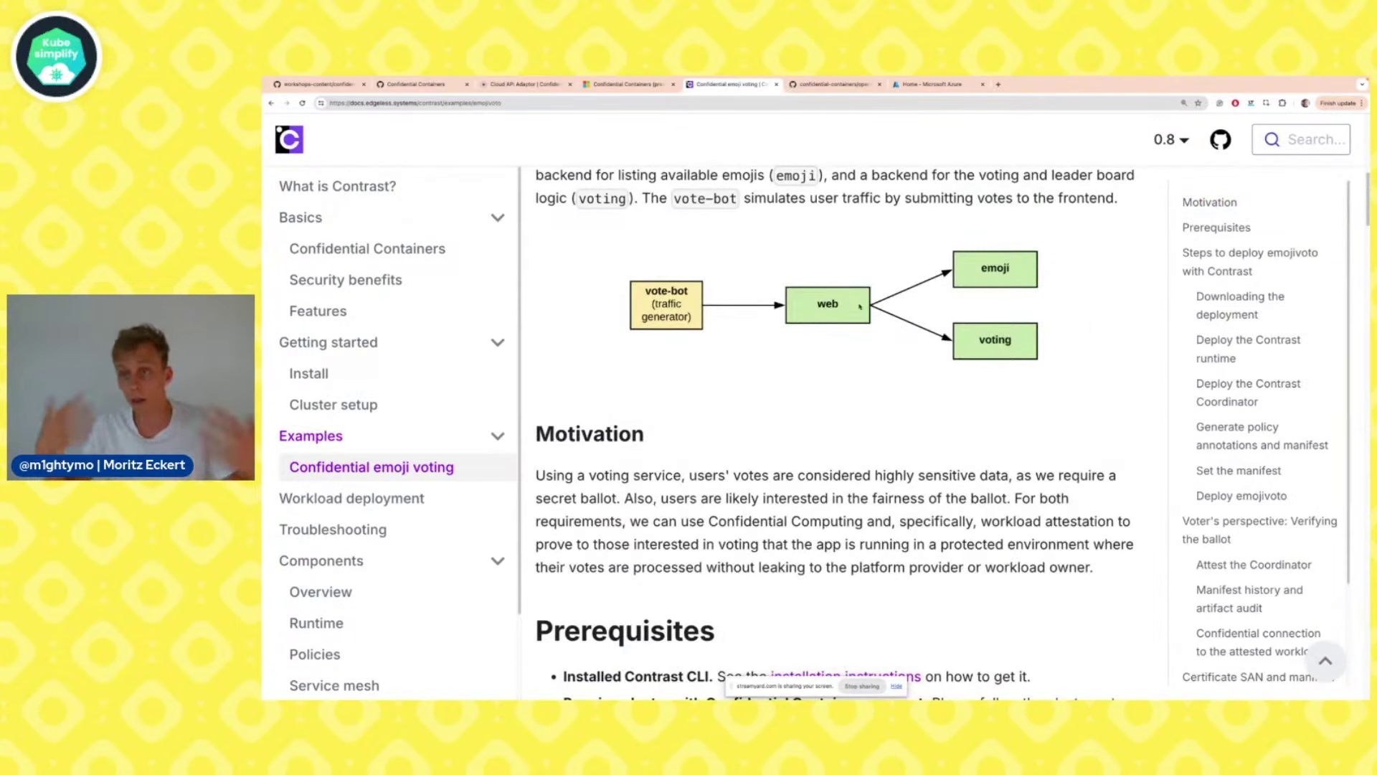
# Copy the documented curl command and run it in the VS Code terminal to download emojivoto-demo.yml v0.8.1 into the deployment directory
pyautogui.scroll(-7, 847, 364)
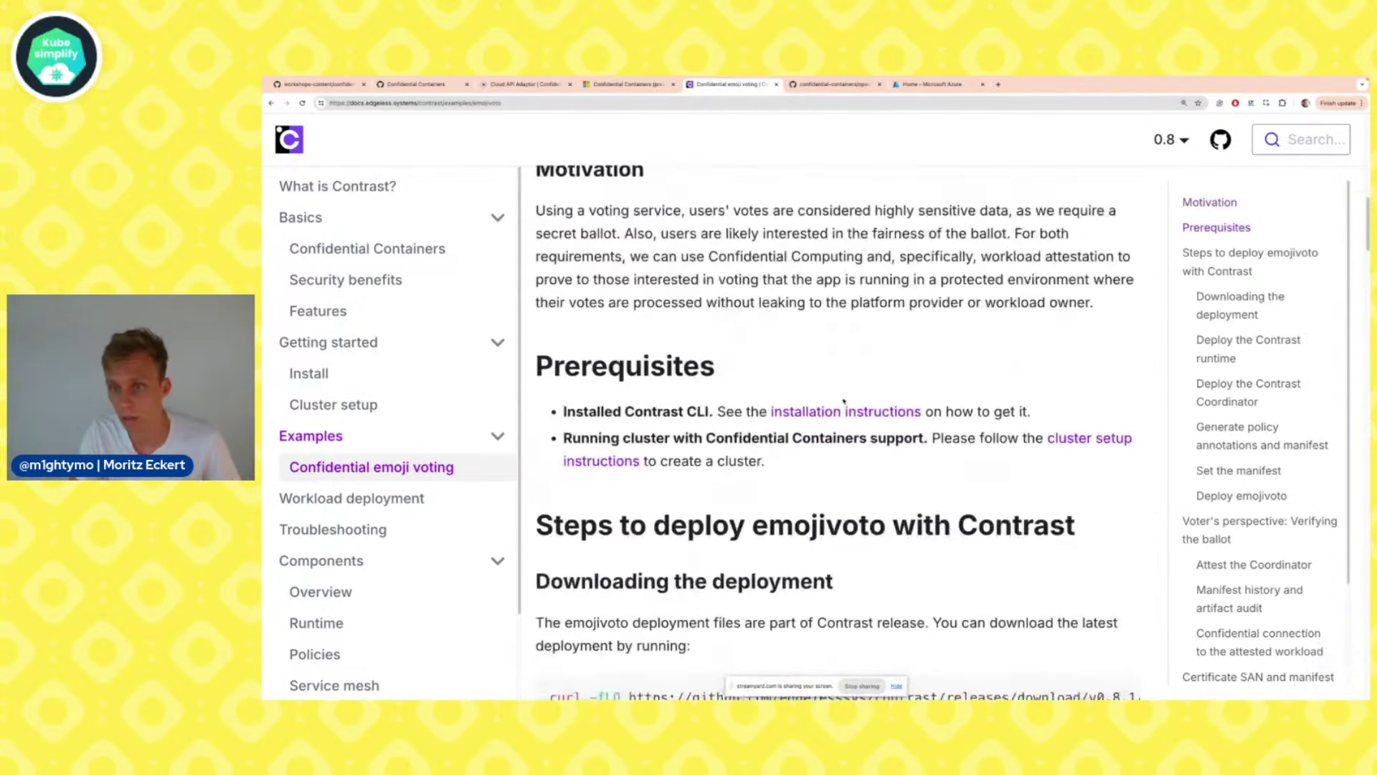
pyautogui.scroll(-2, 846, 393)
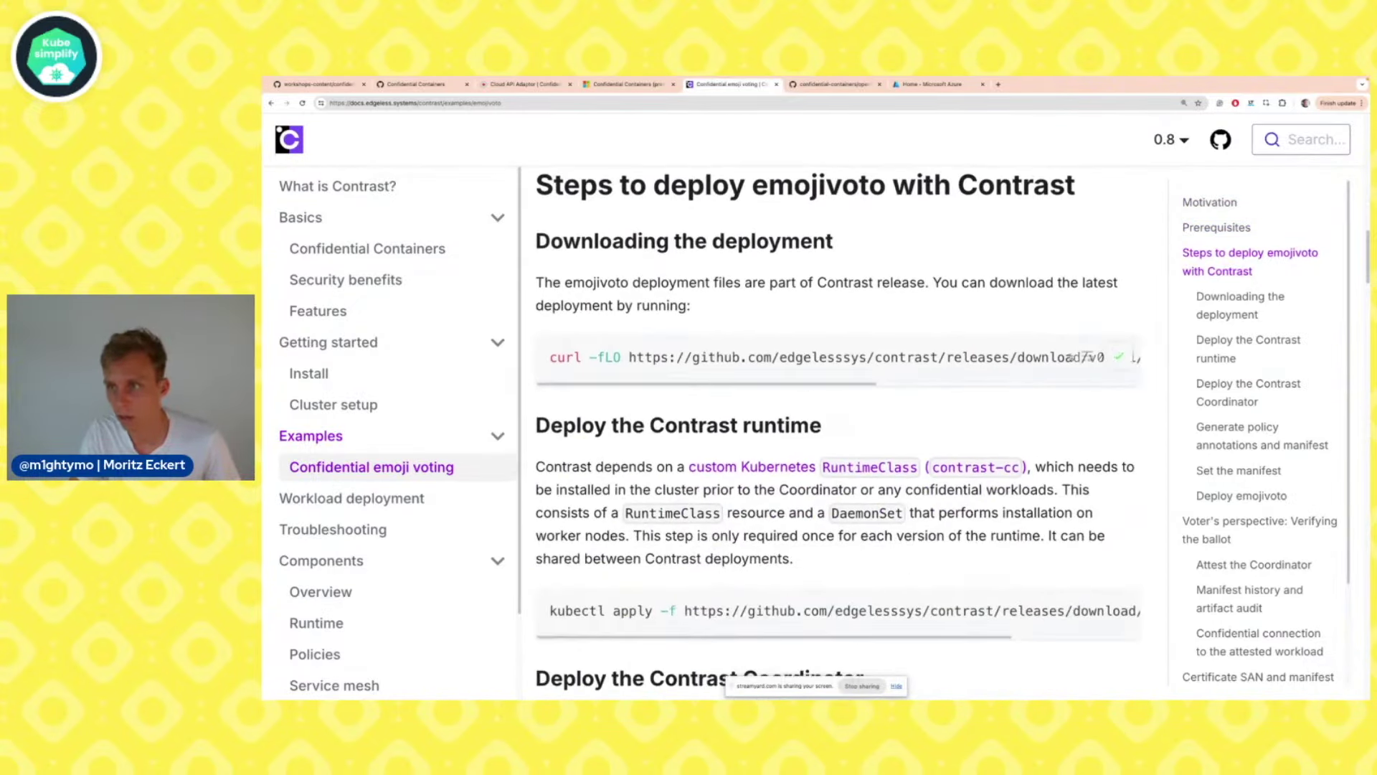
pyautogui.press('super+Tab')
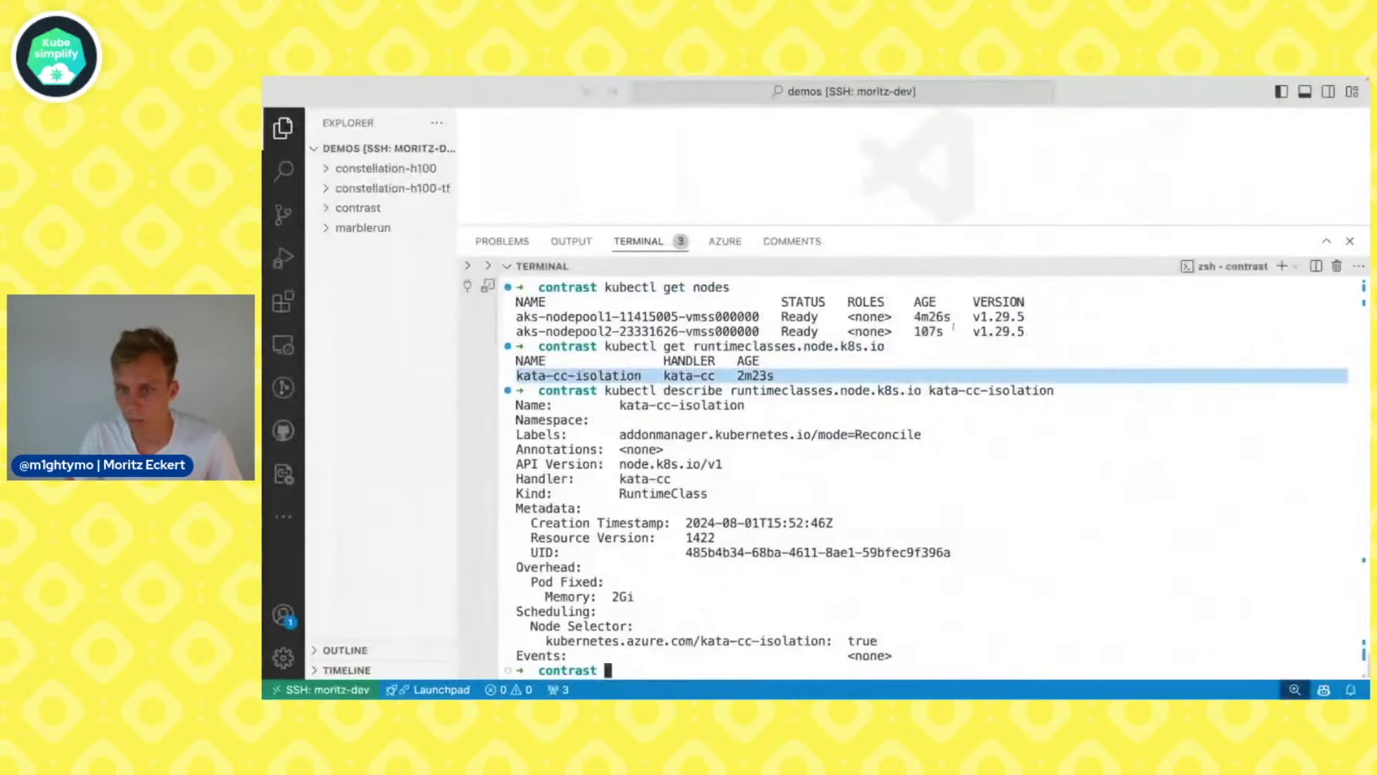
pyautogui.write('curl -fLO https://github.com/edgelesssys/contrast/releases/download/v0.8.1/emojivoto-demo.yml --create-dirs --output-dir deployment')
pyautogui.press('Return')
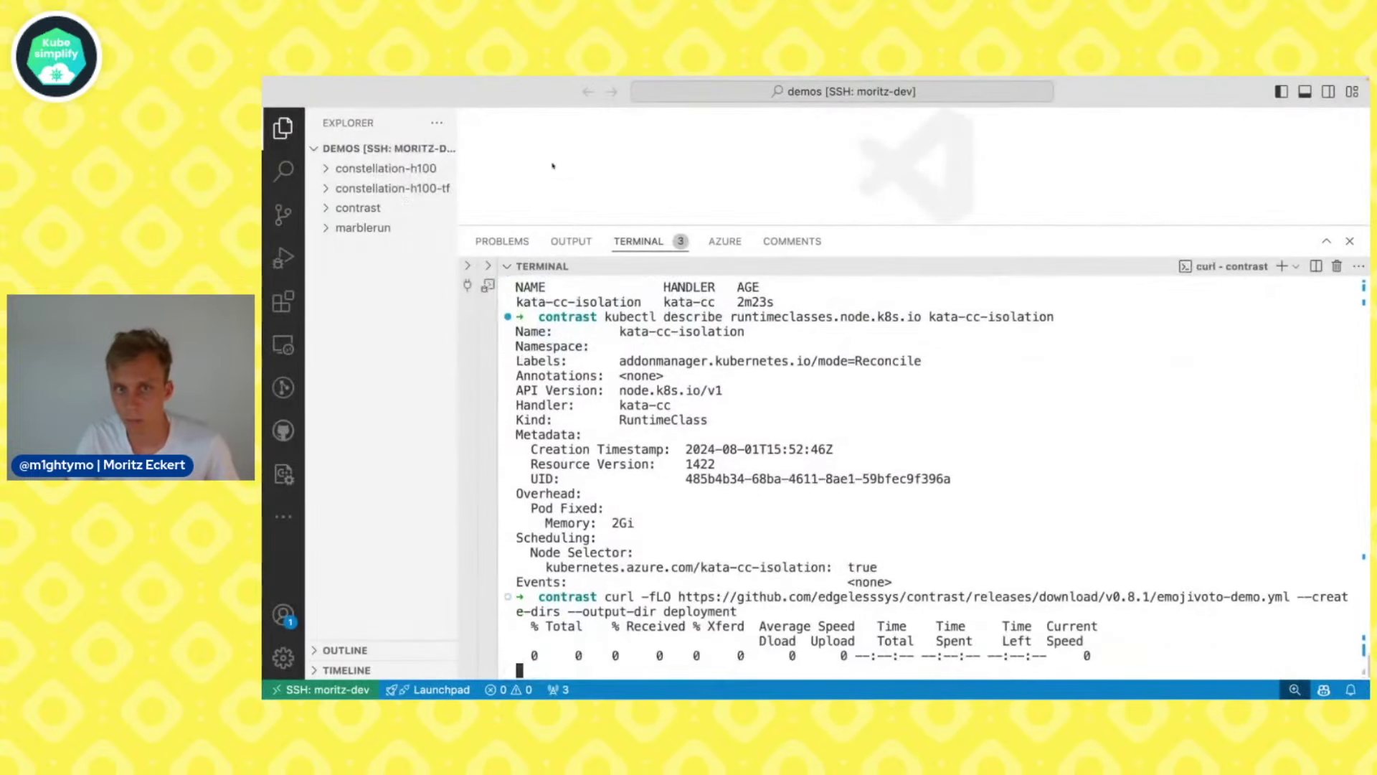
# Open emojivoto-demo.yml from contrast/deployment, enlarge the editor area and examine the first resource's kind and name label
pyautogui.click(328, 208)
pyautogui.click(387, 227)
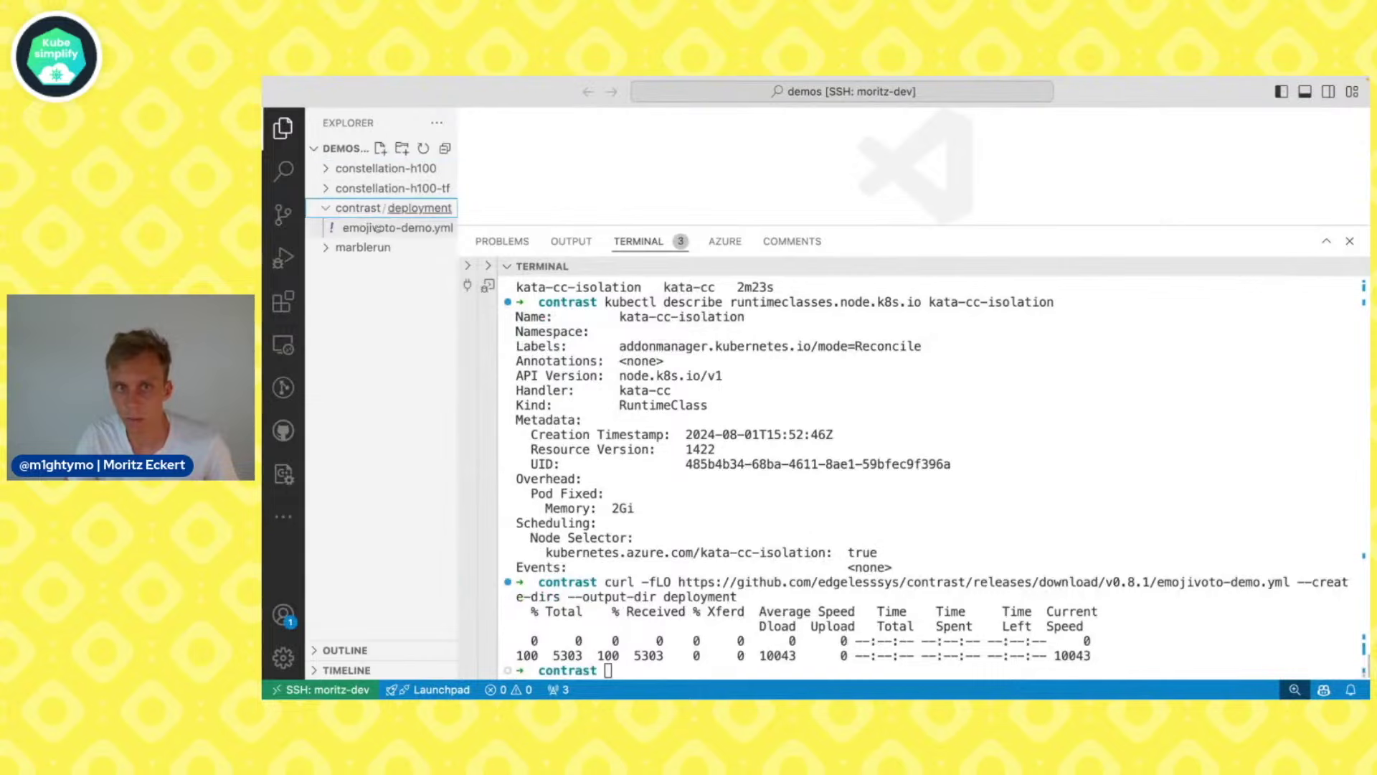
pyautogui.moveTo(712, 225); pyautogui.dragTo(738, 614)
pyautogui.scroll(8, 739, 302)
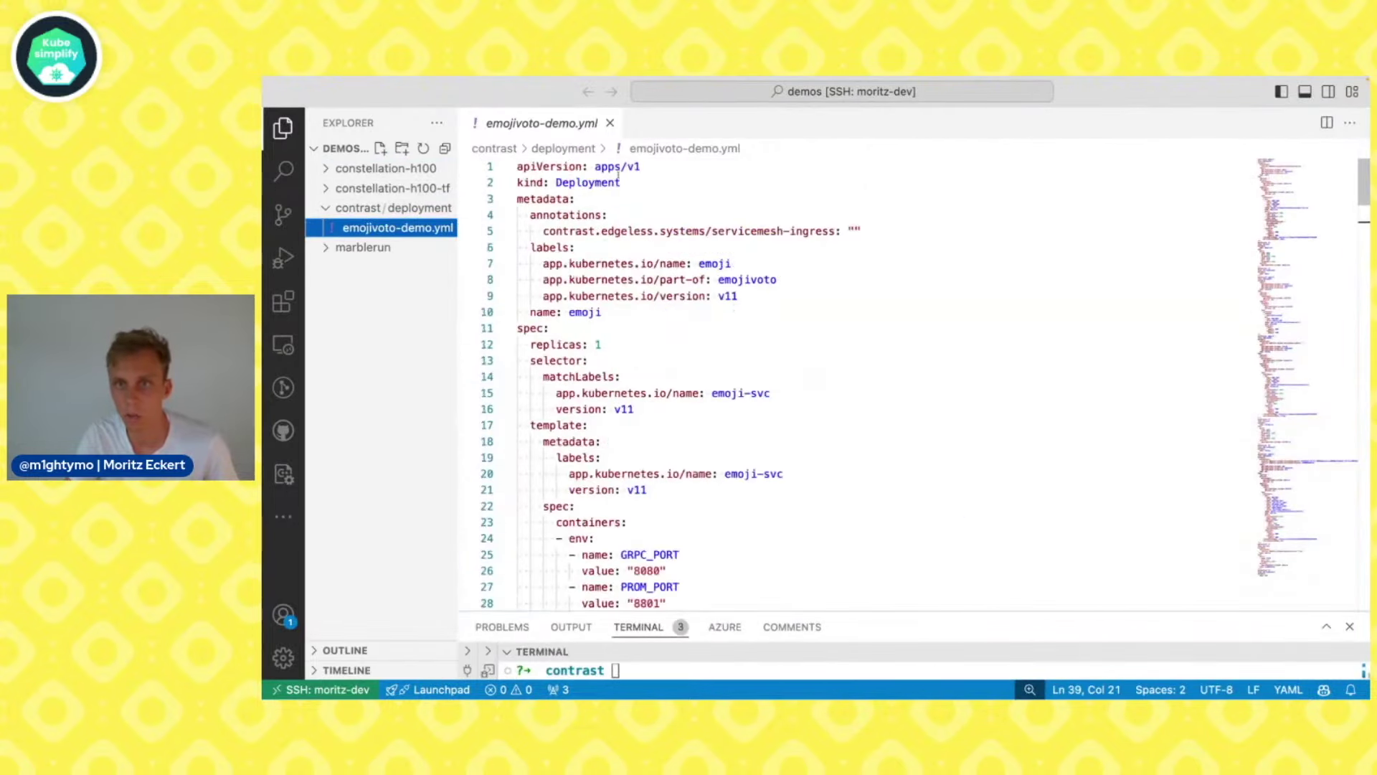
pyautogui.doubleClick(583, 182)
pyautogui.doubleClick(715, 263)
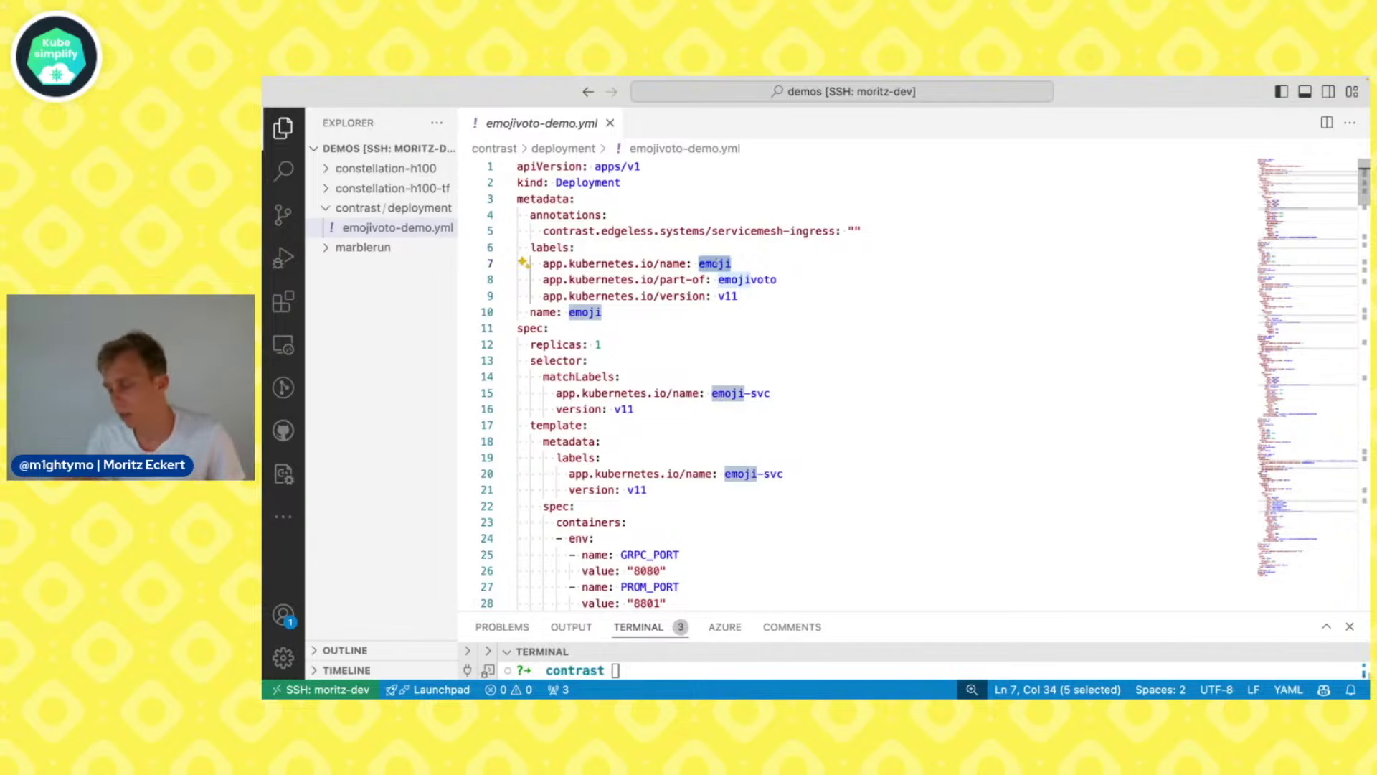
pyautogui.press('Right')
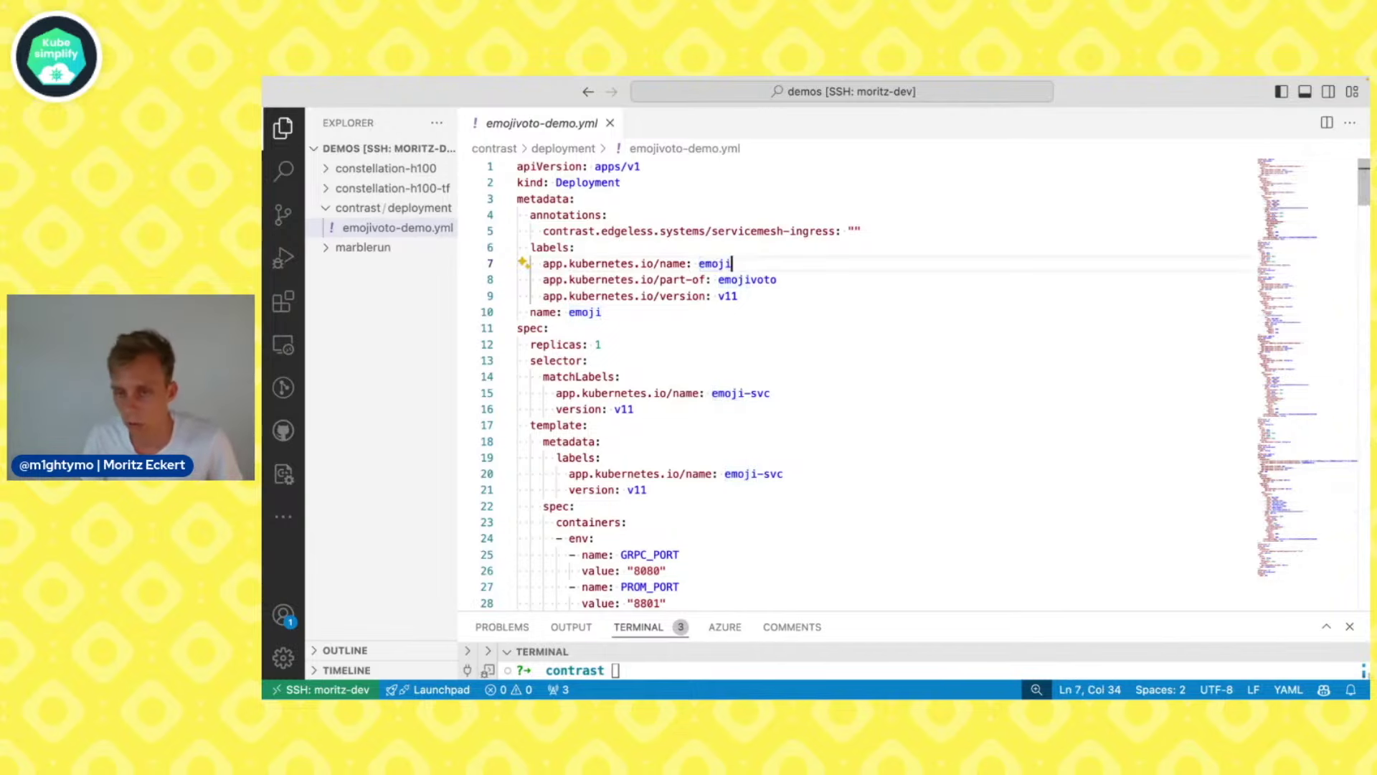
# Copy the Contrast runtime command from the browser docs and run kubectl apply with the v0.8.1 runtime.yml in the VS Code terminal
pyautogui.hotkey('ctrl', 'Left')
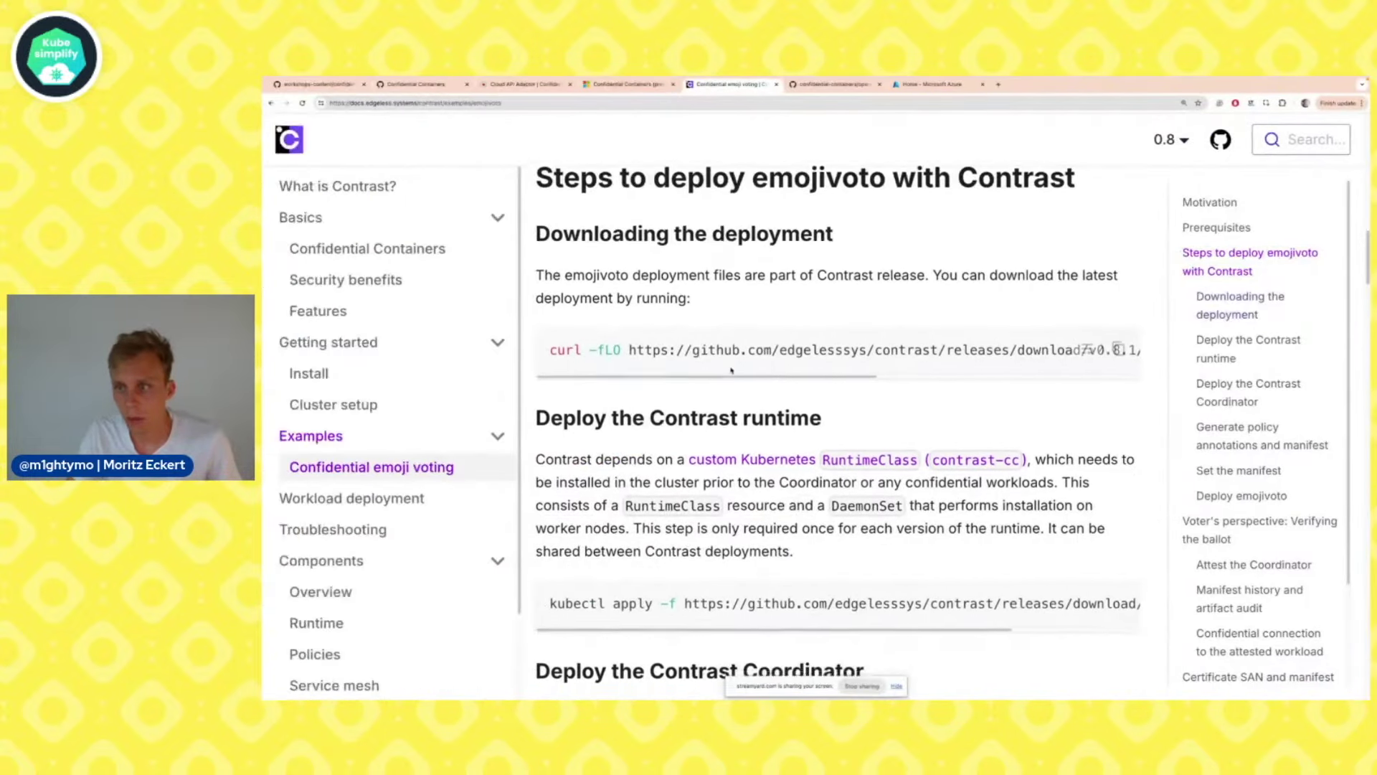
pyautogui.scroll(-2, 731, 369)
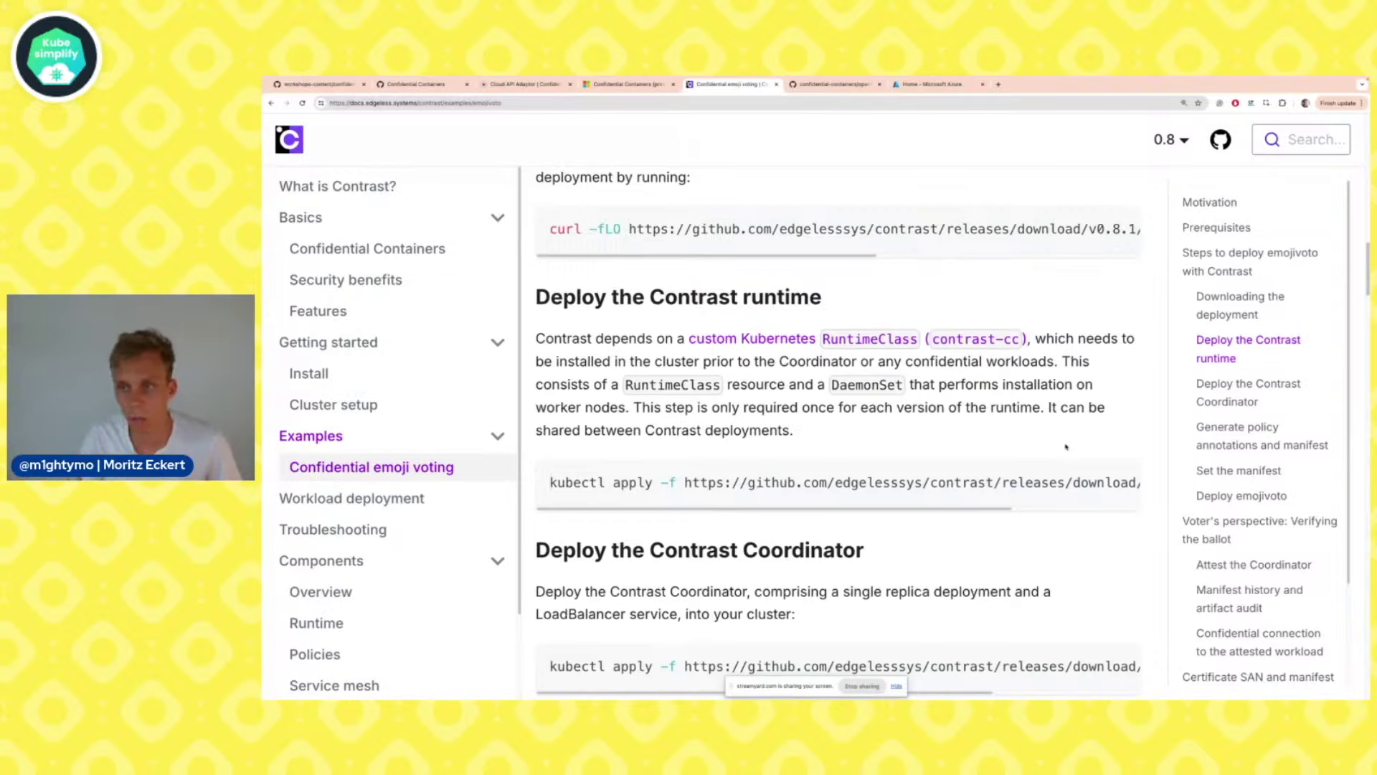
pyautogui.hotkey('ctrl', 'Right')
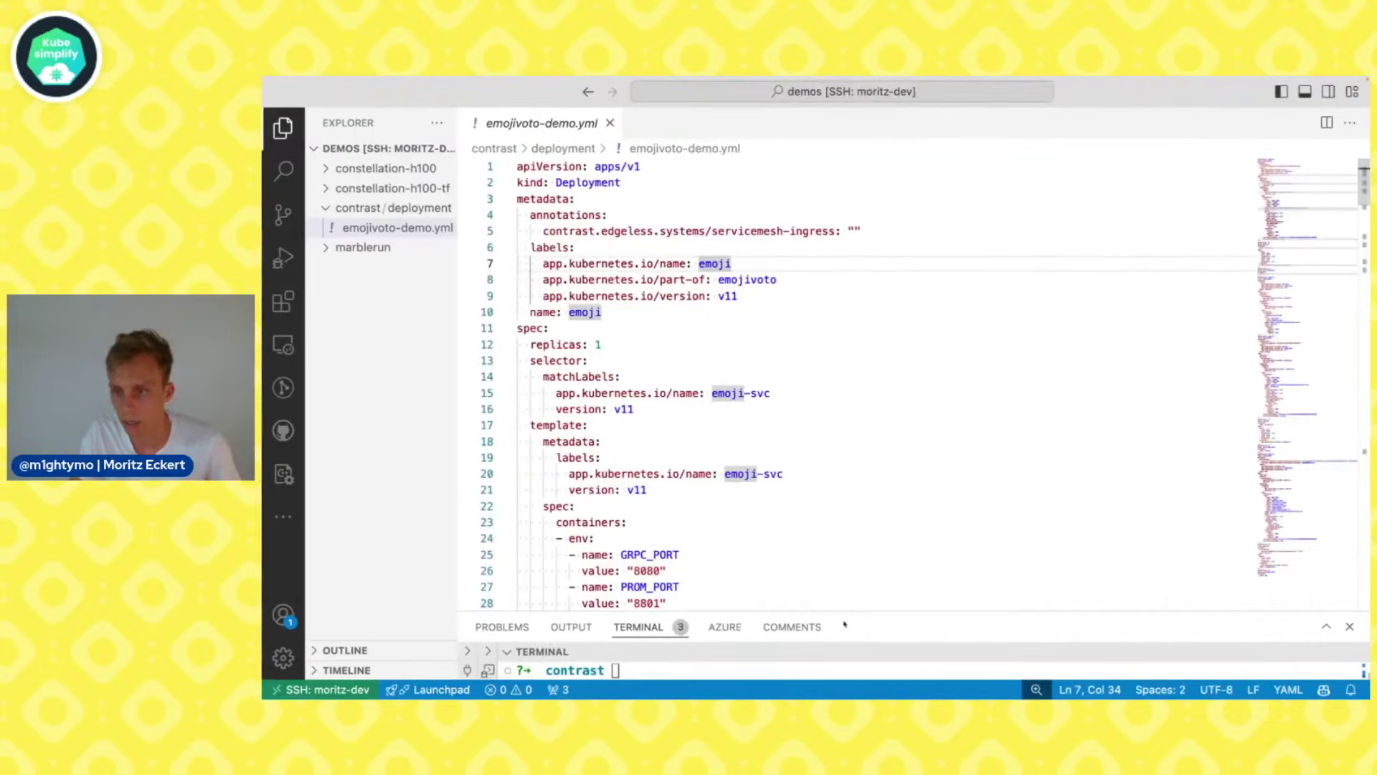
pyautogui.moveTo(865, 609); pyautogui.dragTo(865, 328)
pyautogui.write('kubectl apply -f https://github.com/edgelesssys/contrast/releases/download/v0.8.1/runtime.yml')
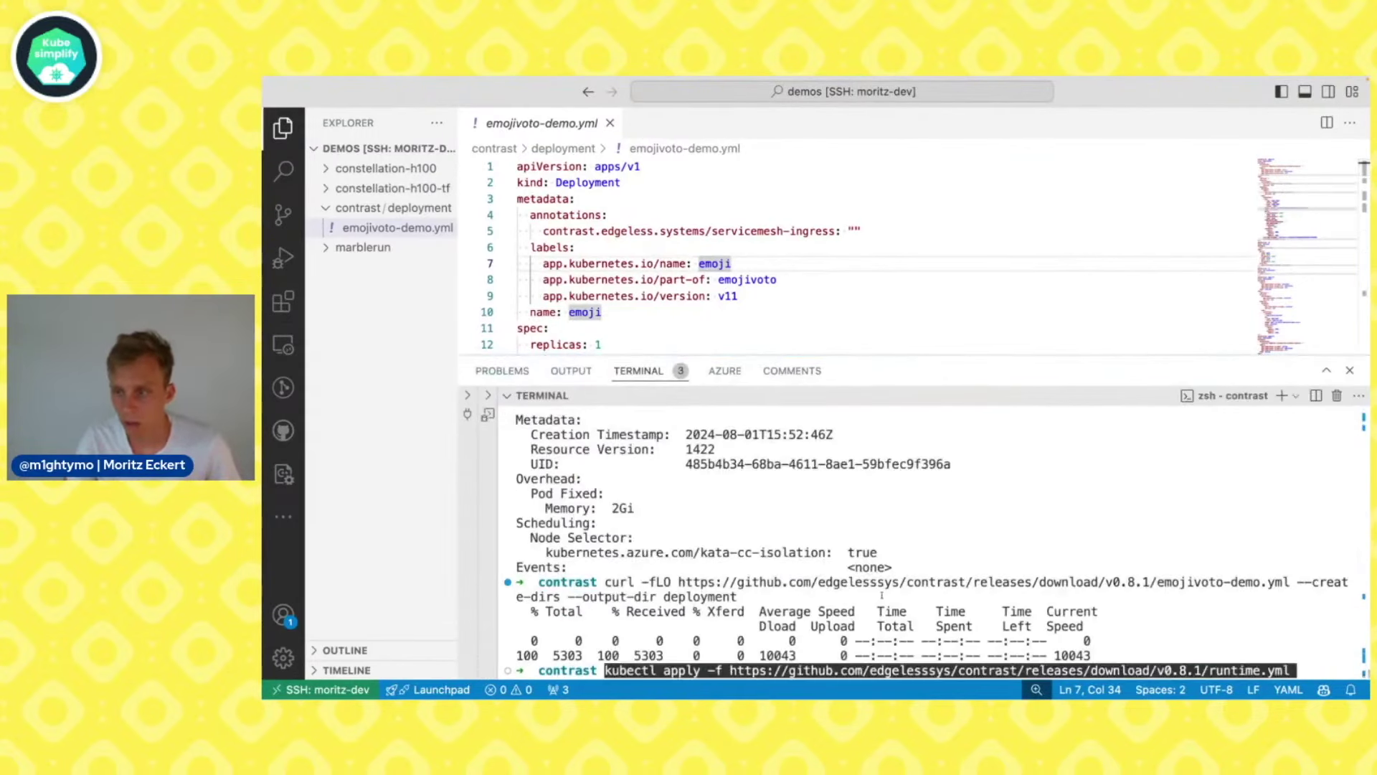
pyautogui.press('Return')
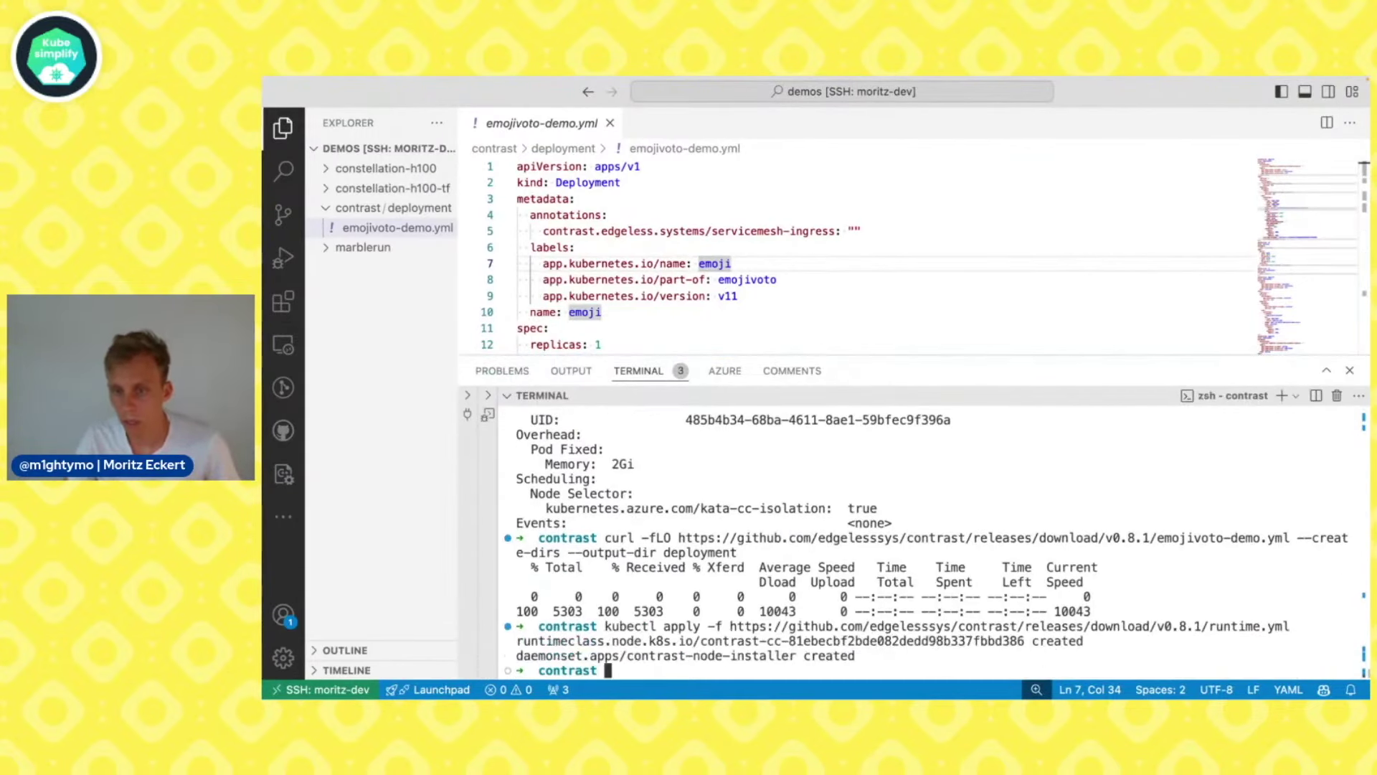
# List the cluster's runtime classes with kubectl get runtimeclasses.node.k8s.io
pyautogui.write('kubectl get ru')
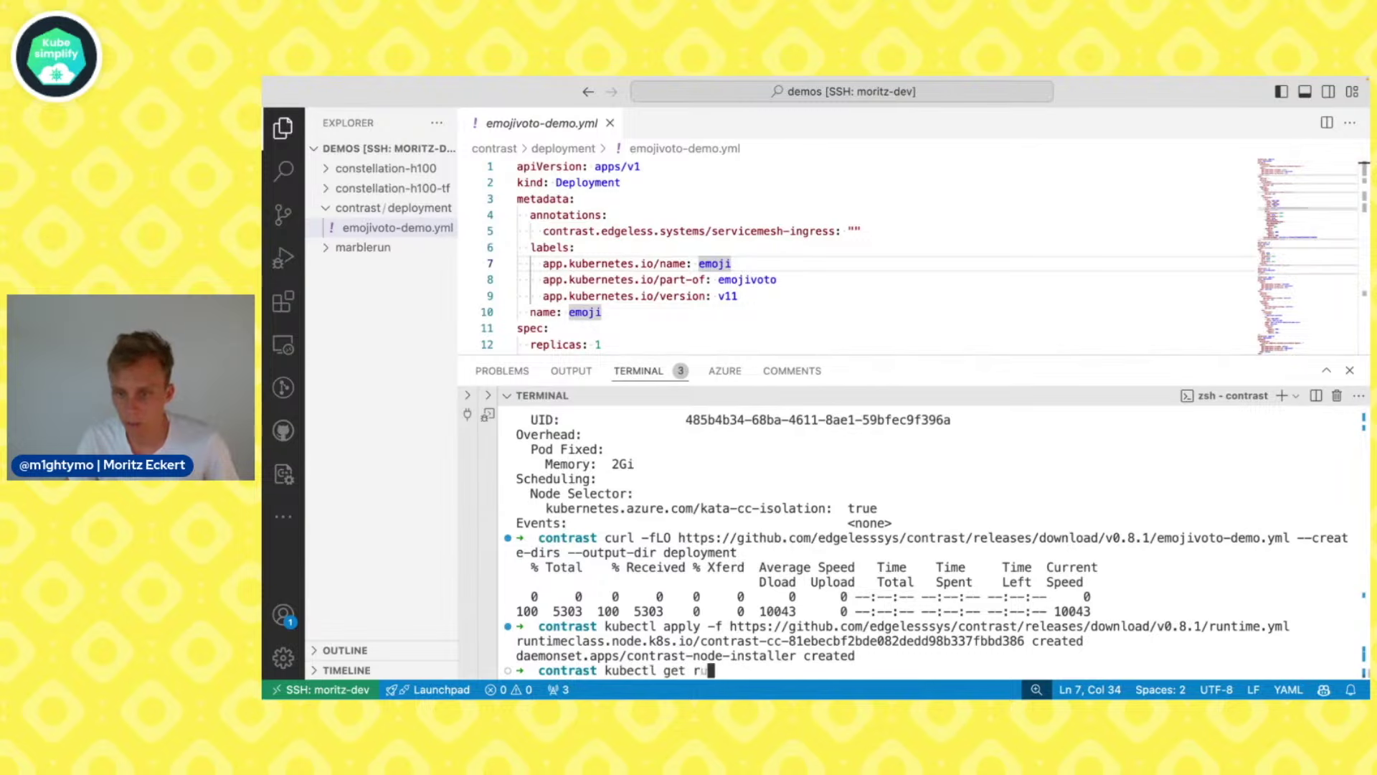
pyautogui.write('ntimeclasses.node.k8s.io')
pyautogui.press('Return')
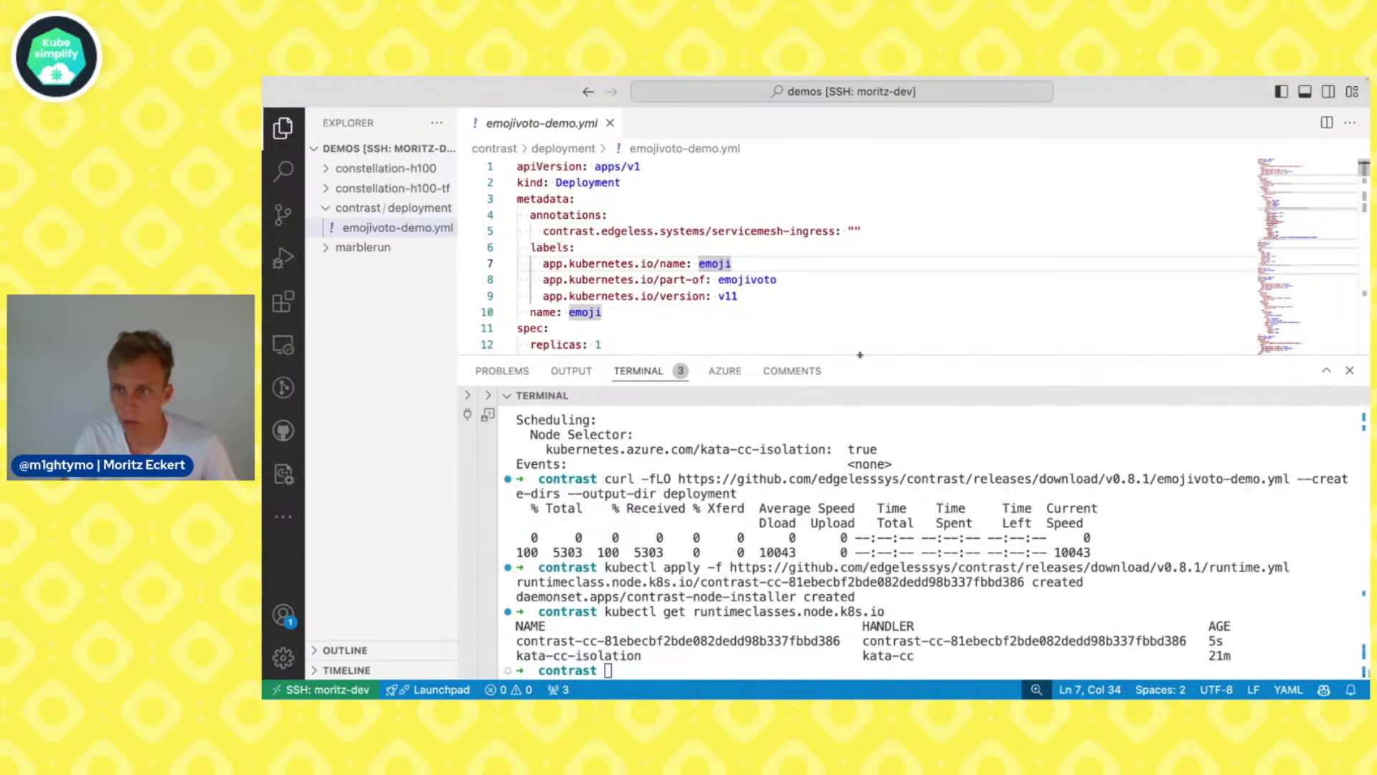
# Compare the handlers of the contrast-cc and kata-cc-isolation runtime classes in the terminal output
pyautogui.moveTo(860, 354); pyautogui.dragTo(860, 271)
pyautogui.tripleClick(682, 641)
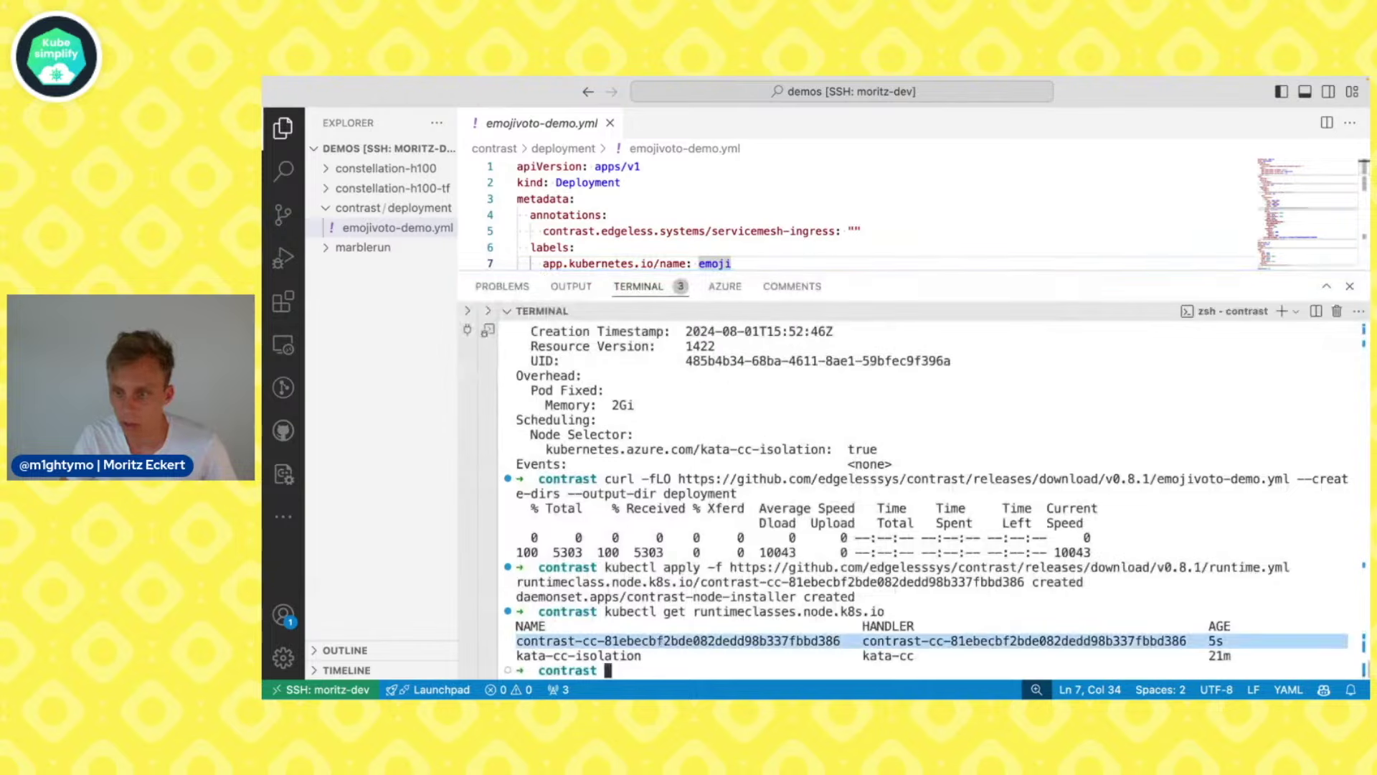
pyautogui.press('super+c')
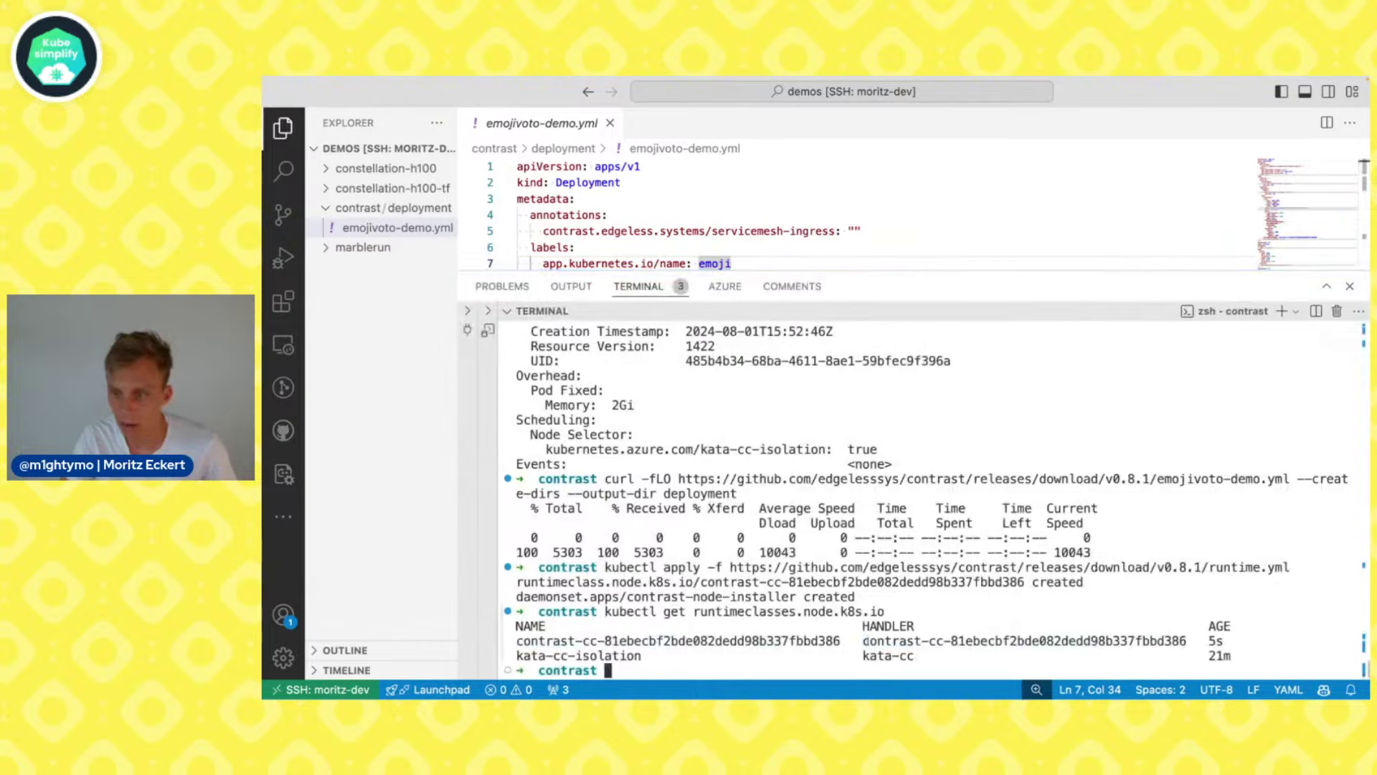
pyautogui.moveTo(864, 640); pyautogui.dragTo(1189, 640)
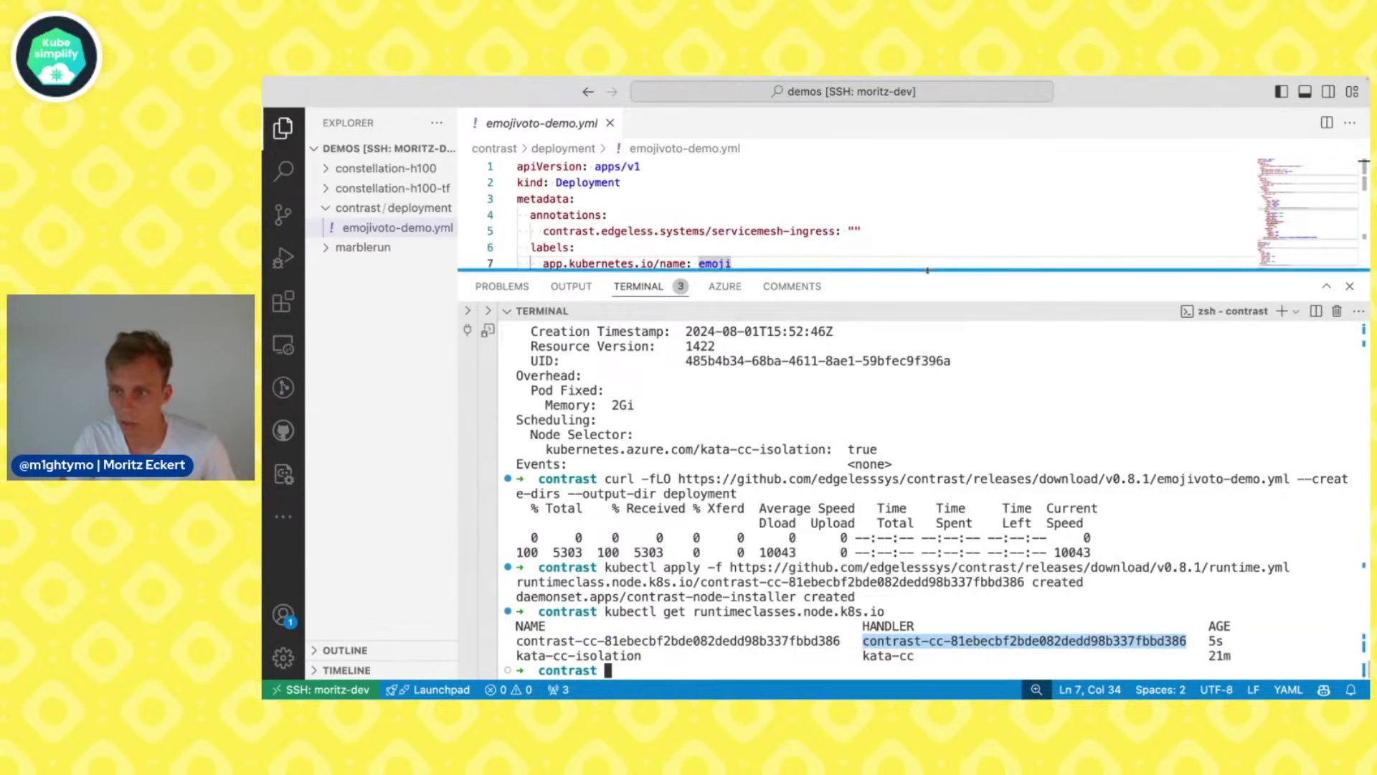
pyautogui.moveTo(927, 269); pyautogui.dragTo(928, 280)
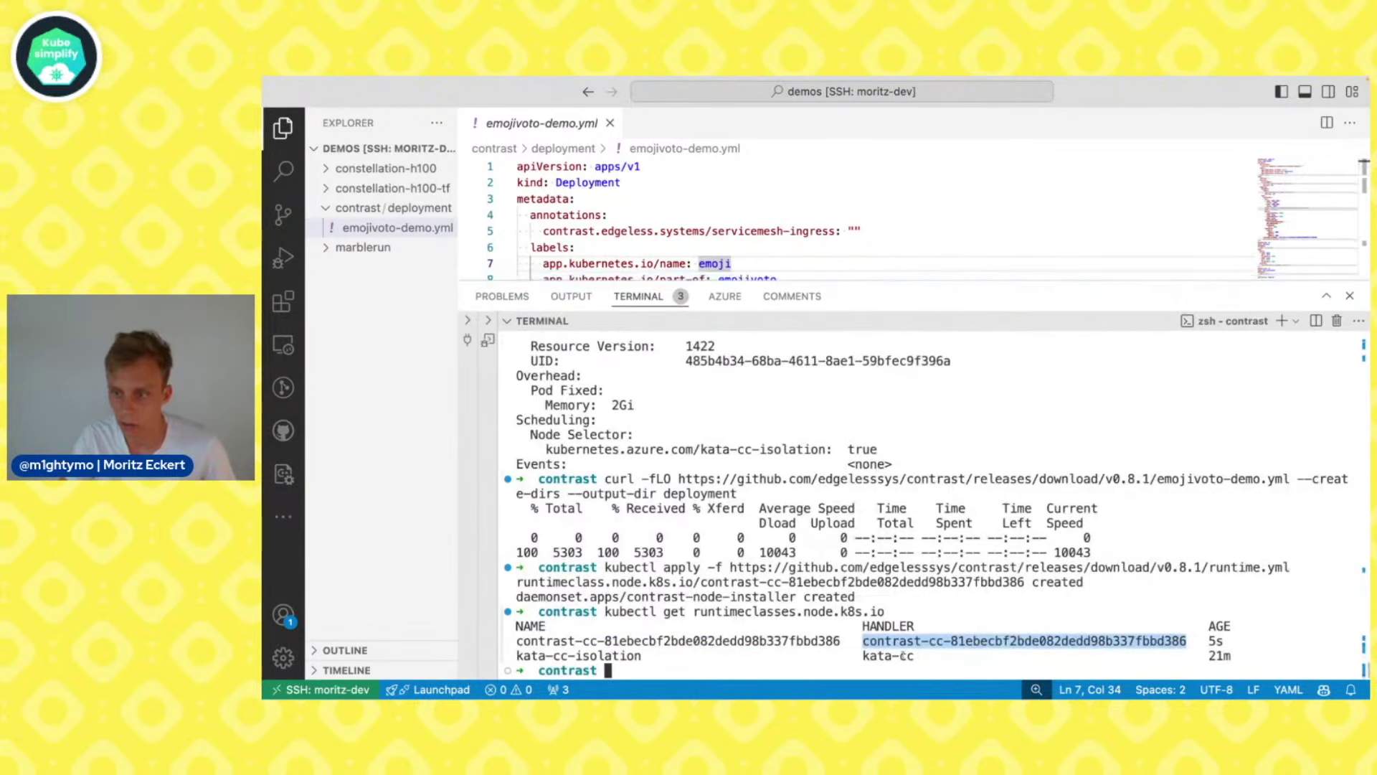
pyautogui.moveTo(863, 653); pyautogui.dragTo(916, 655)
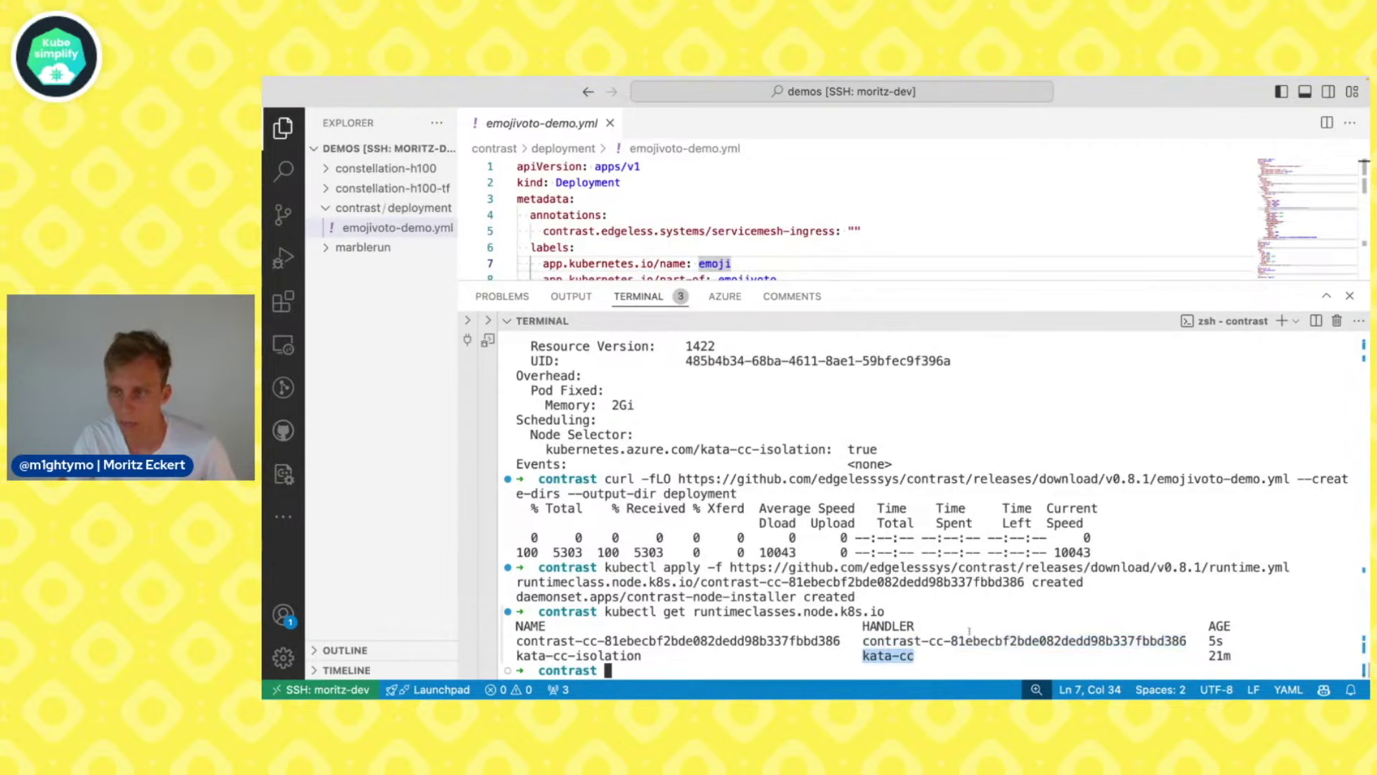
pyautogui.moveTo(861, 280); pyautogui.dragTo(832, 454)
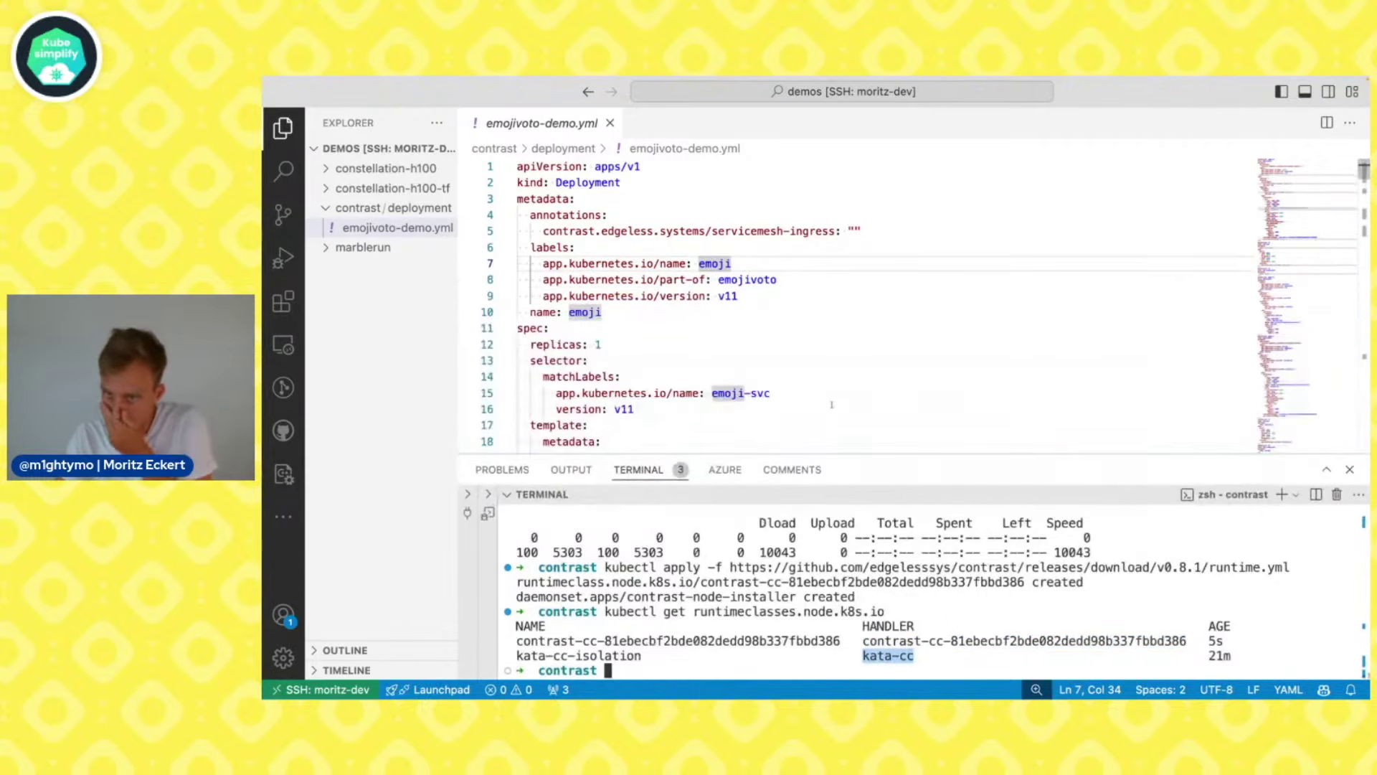
# Copy the Contrast Coordinator command from the browser docs and run kubectl apply with the v0.8.1 coordinator.yml in the VS Code terminal
pyautogui.hotkey('ctrl', 'Left')
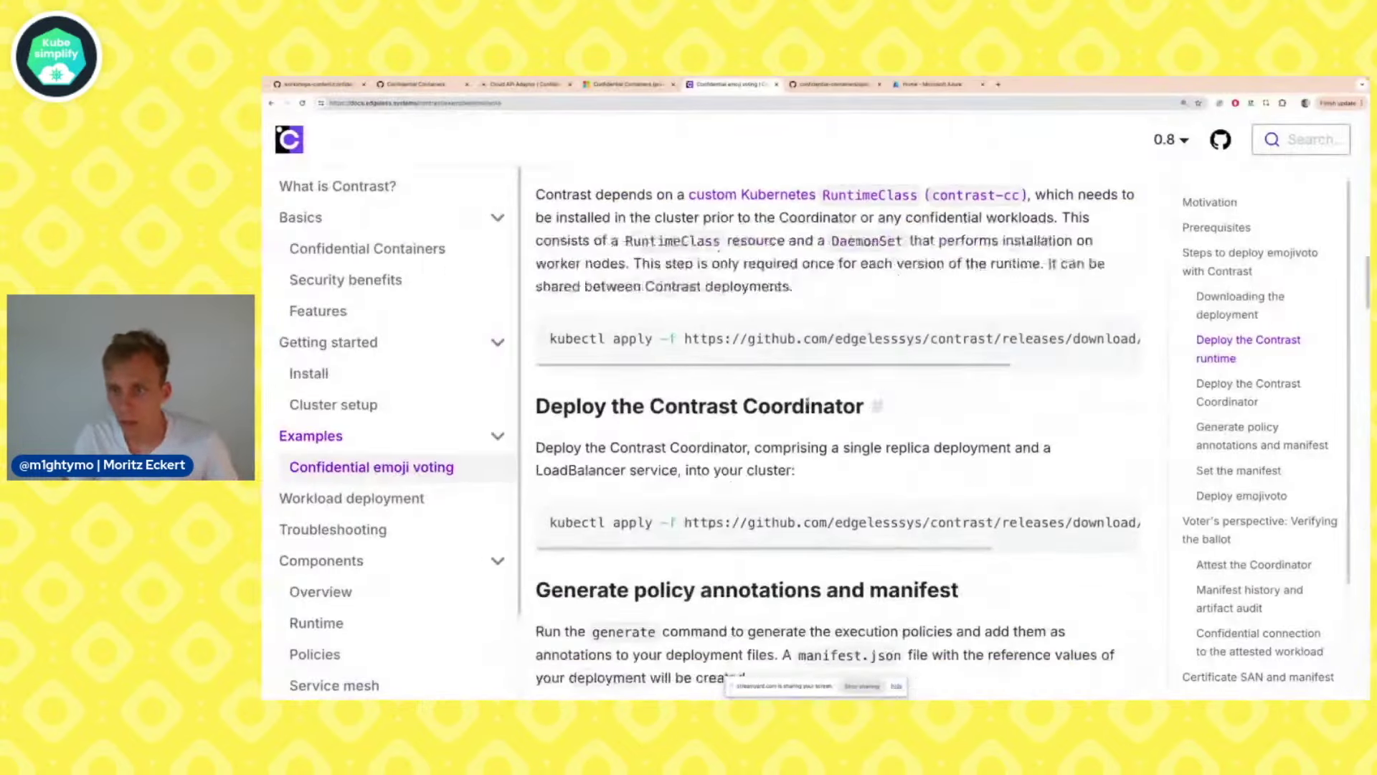
pyautogui.scroll(-2, 887, 394)
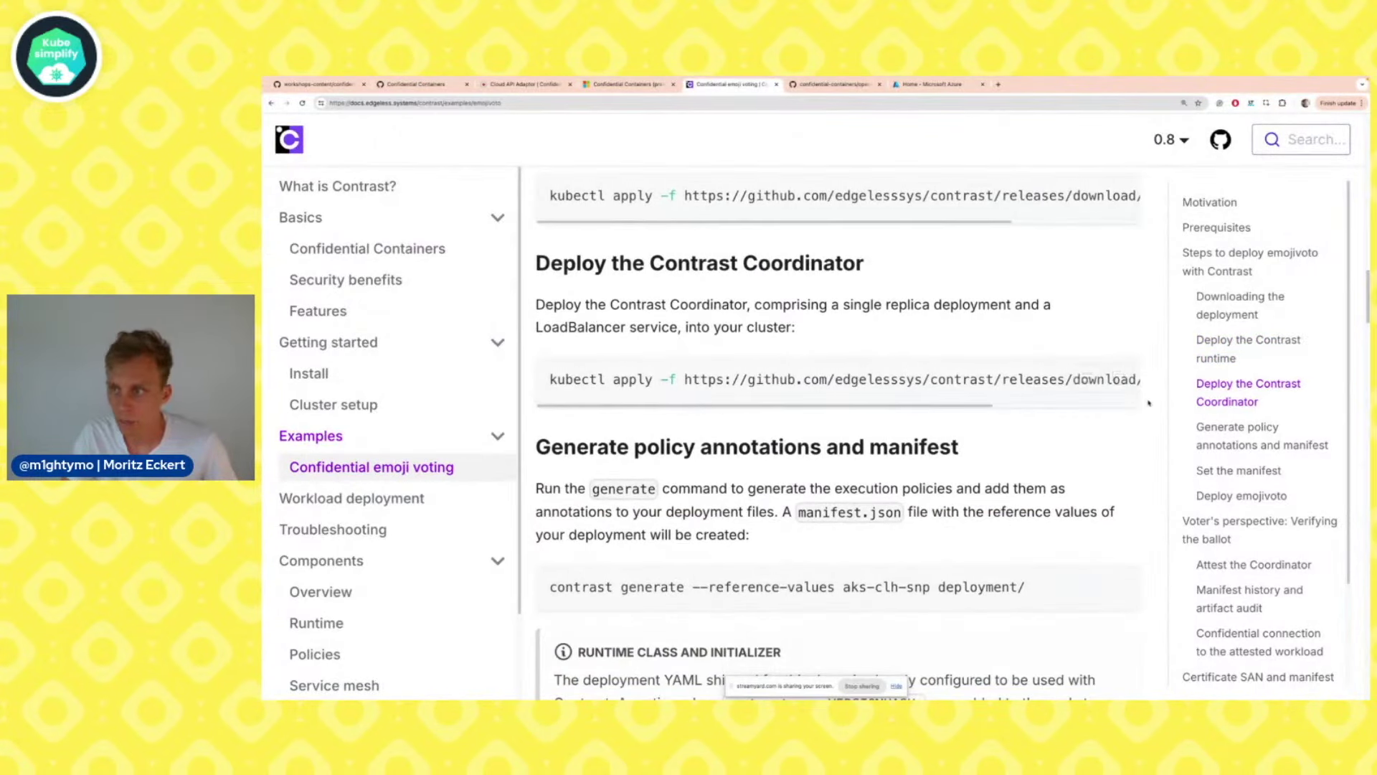
pyautogui.hotkey('ctrl', 'Right')
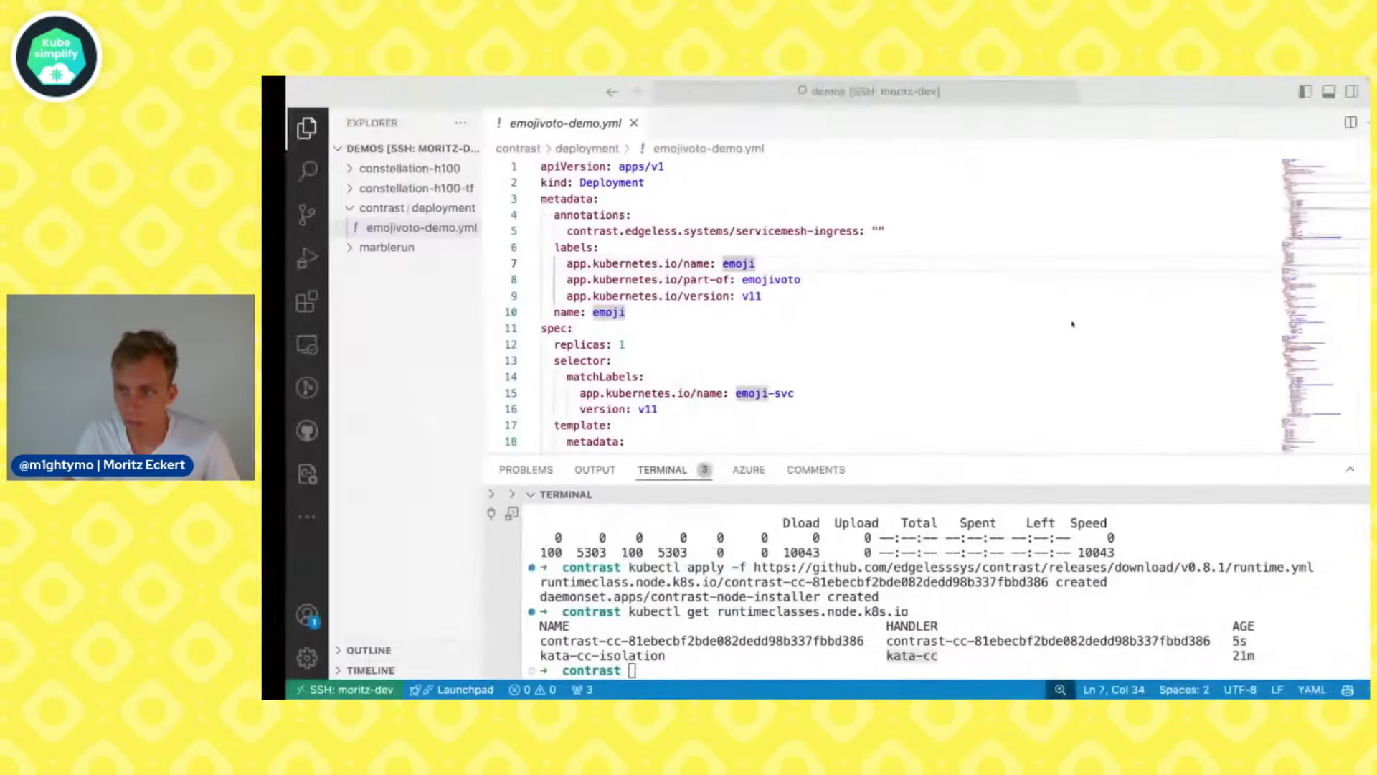
pyautogui.moveTo(975, 456); pyautogui.dragTo(973, 351)
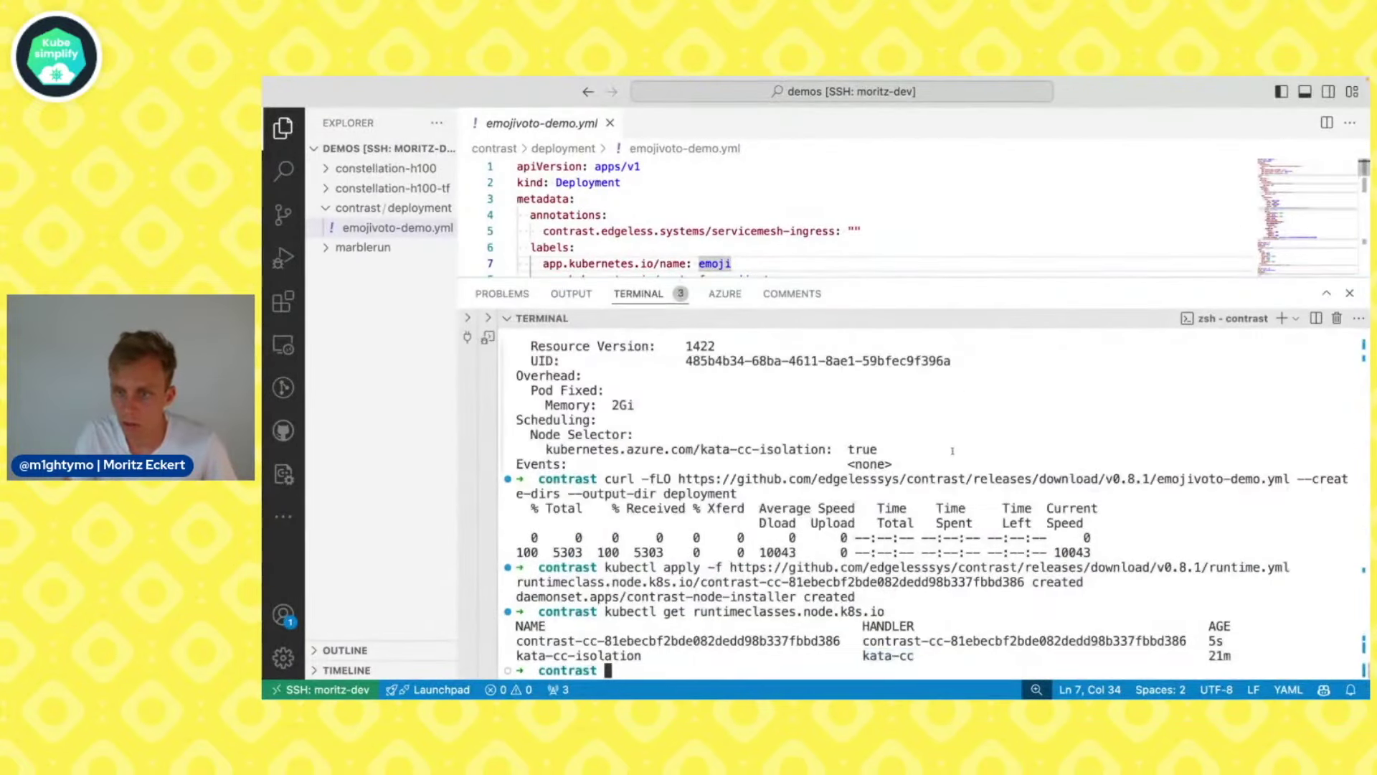
pyautogui.press('super+v')
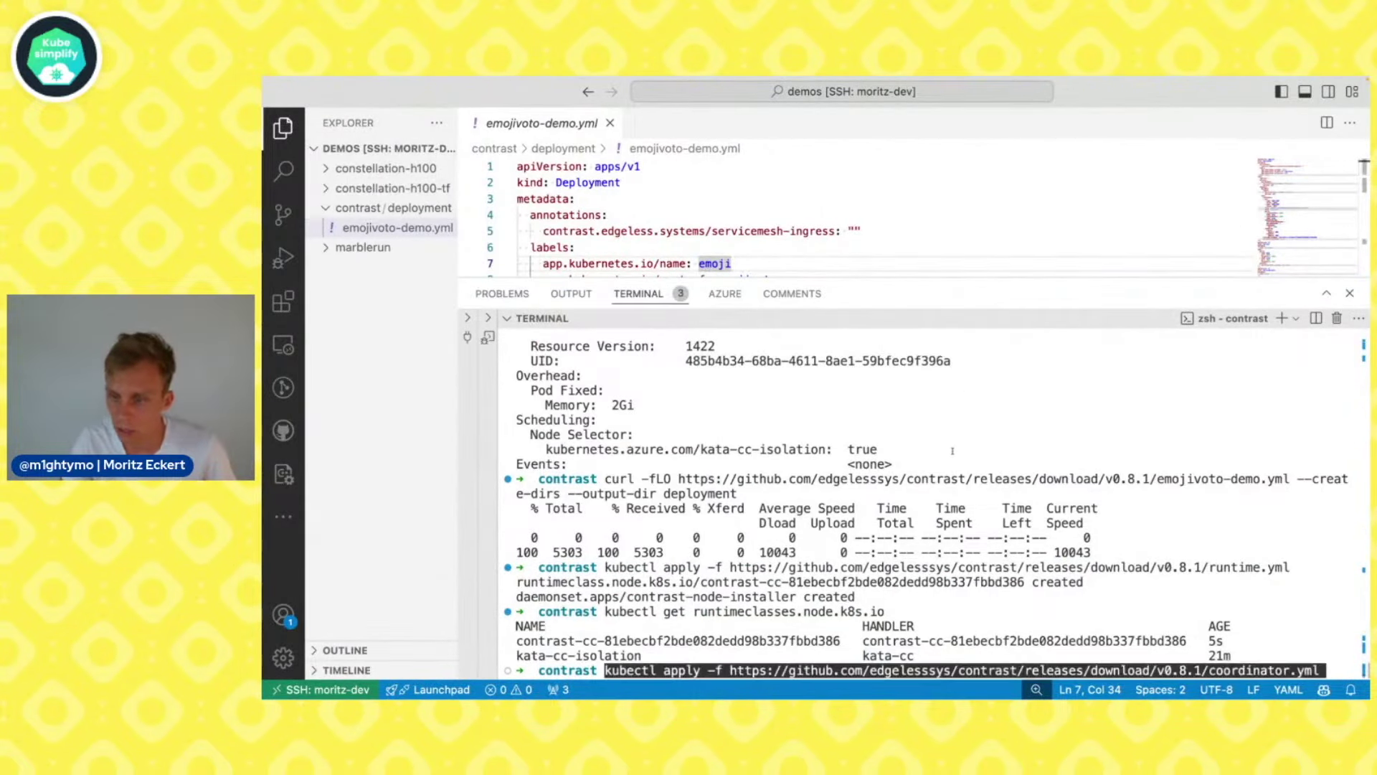
pyautogui.press('Return')
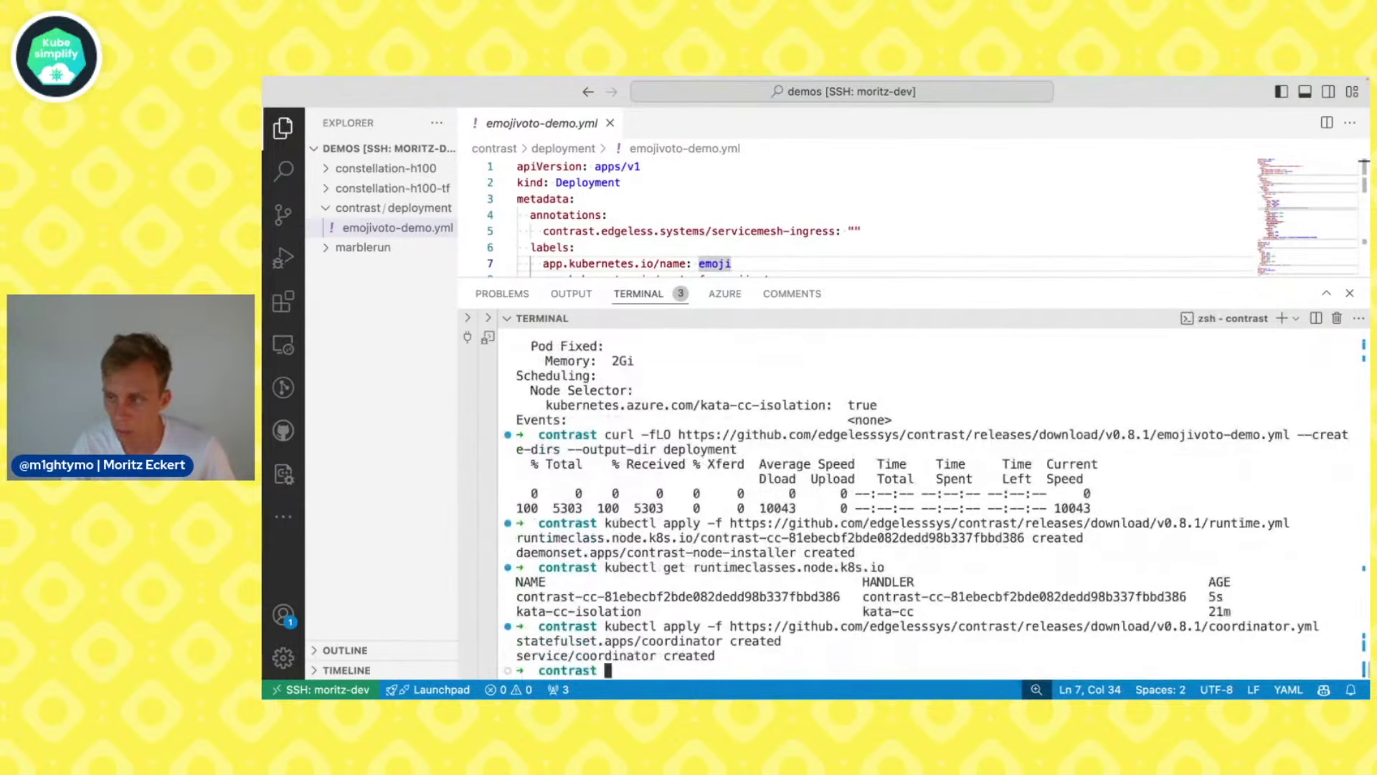
# Switch to the browser docs and copy the contrast generate command from the "Generate policy annotations and manifest" section
pyautogui.hotkey('ctrl', 'Left')
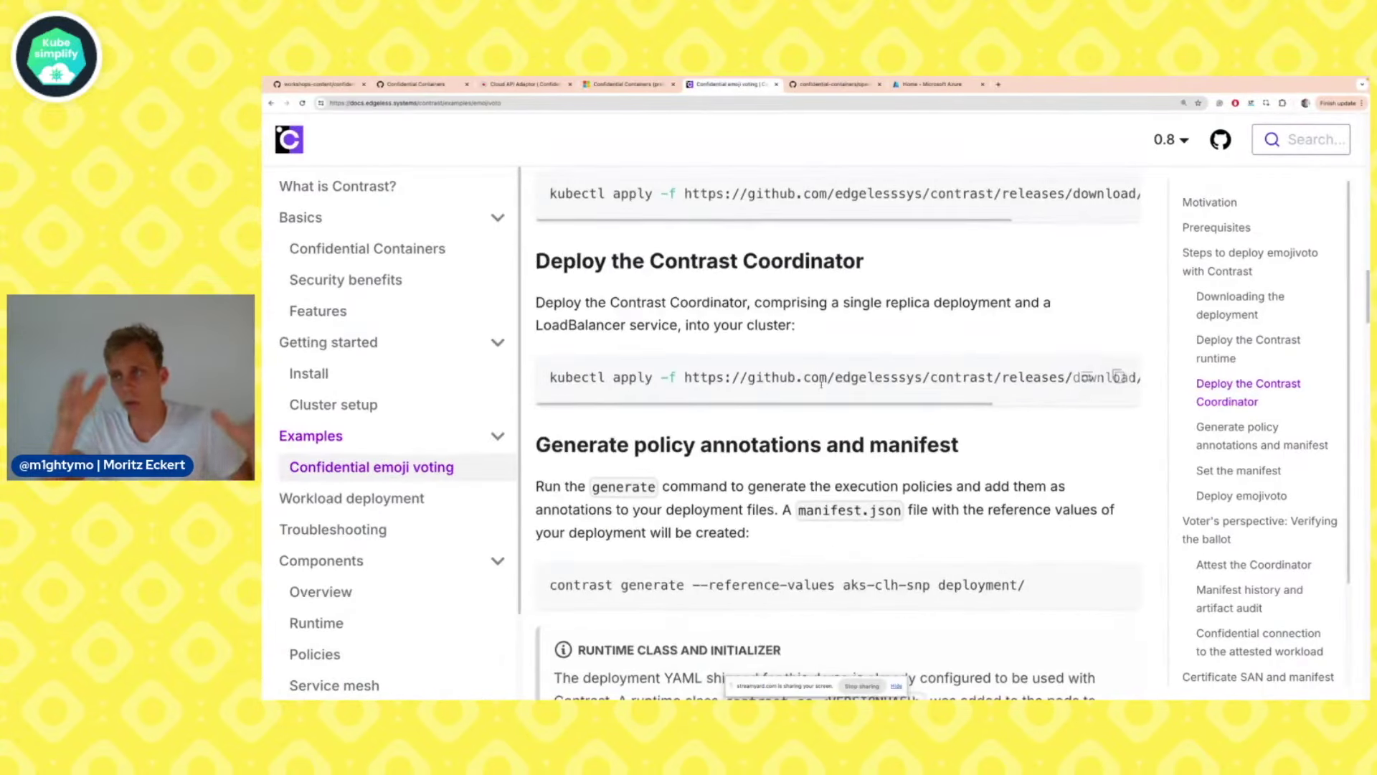
pyautogui.scroll(-1, 822, 384)
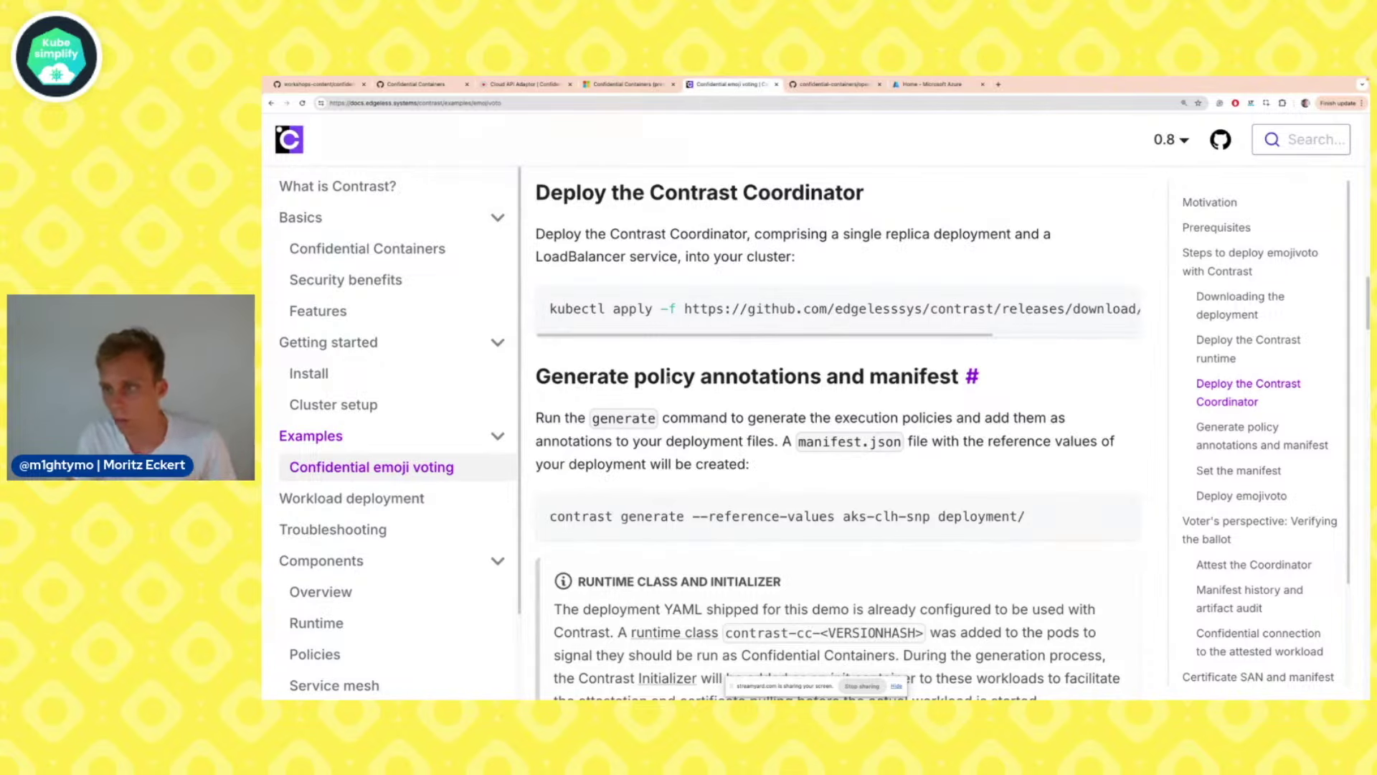
pyautogui.moveTo(1119, 515)
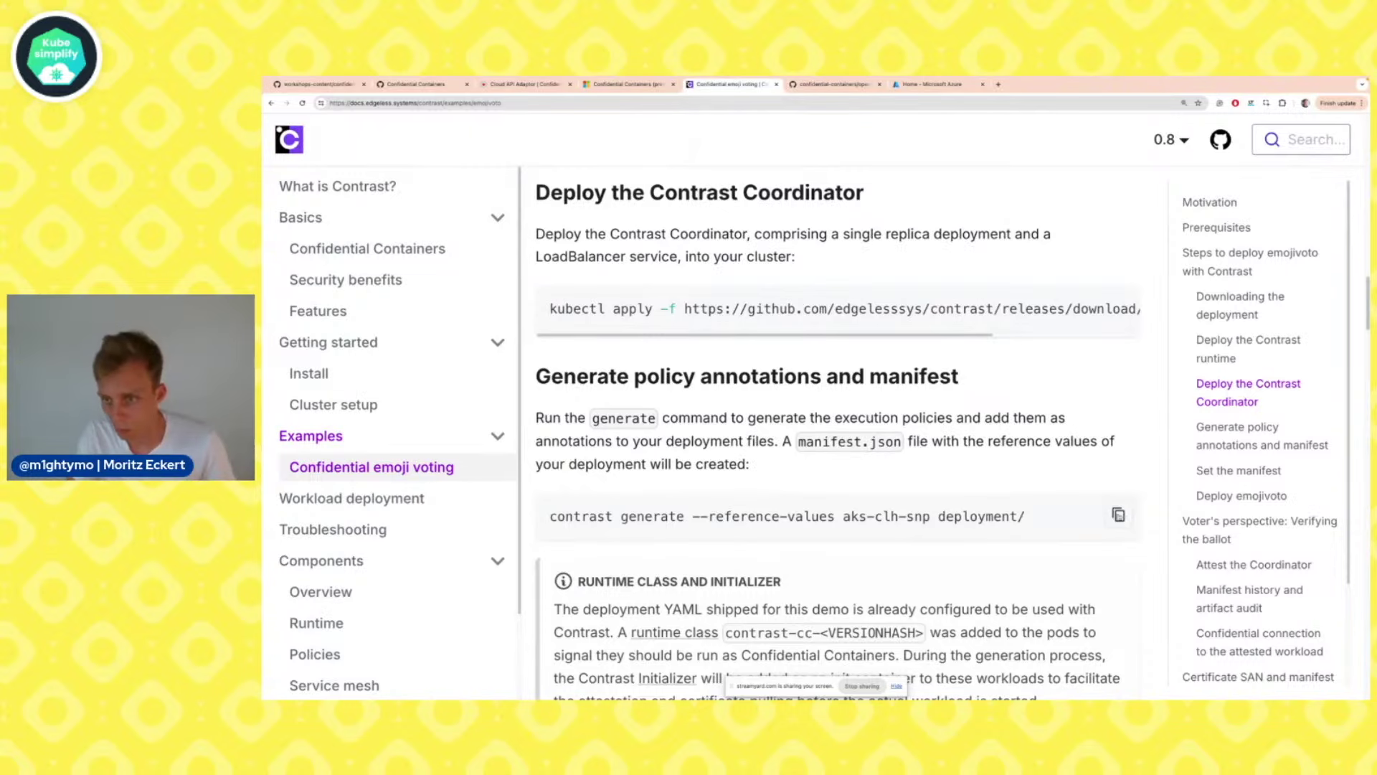
pyautogui.moveTo(550, 517); pyautogui.dragTo(1030, 521)
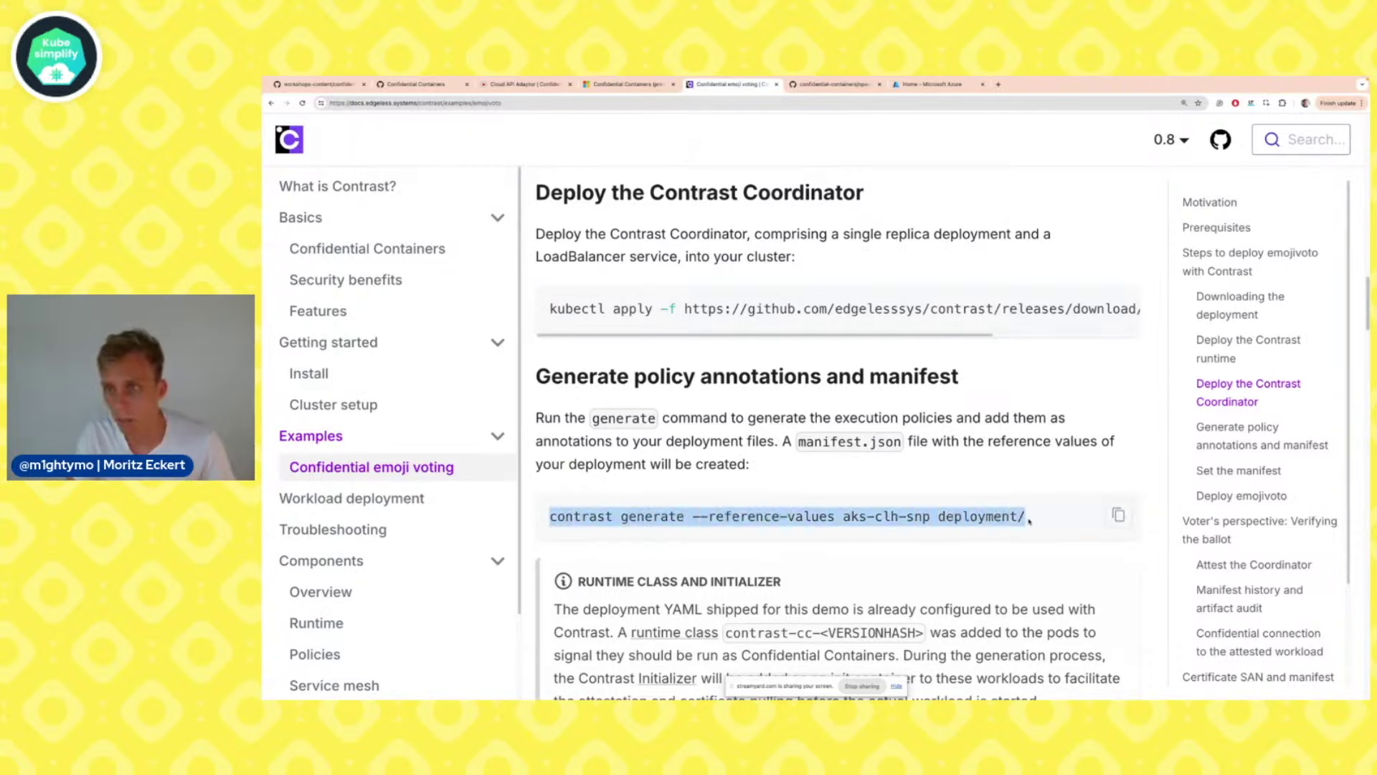
pyautogui.doubleClick(1012, 516)
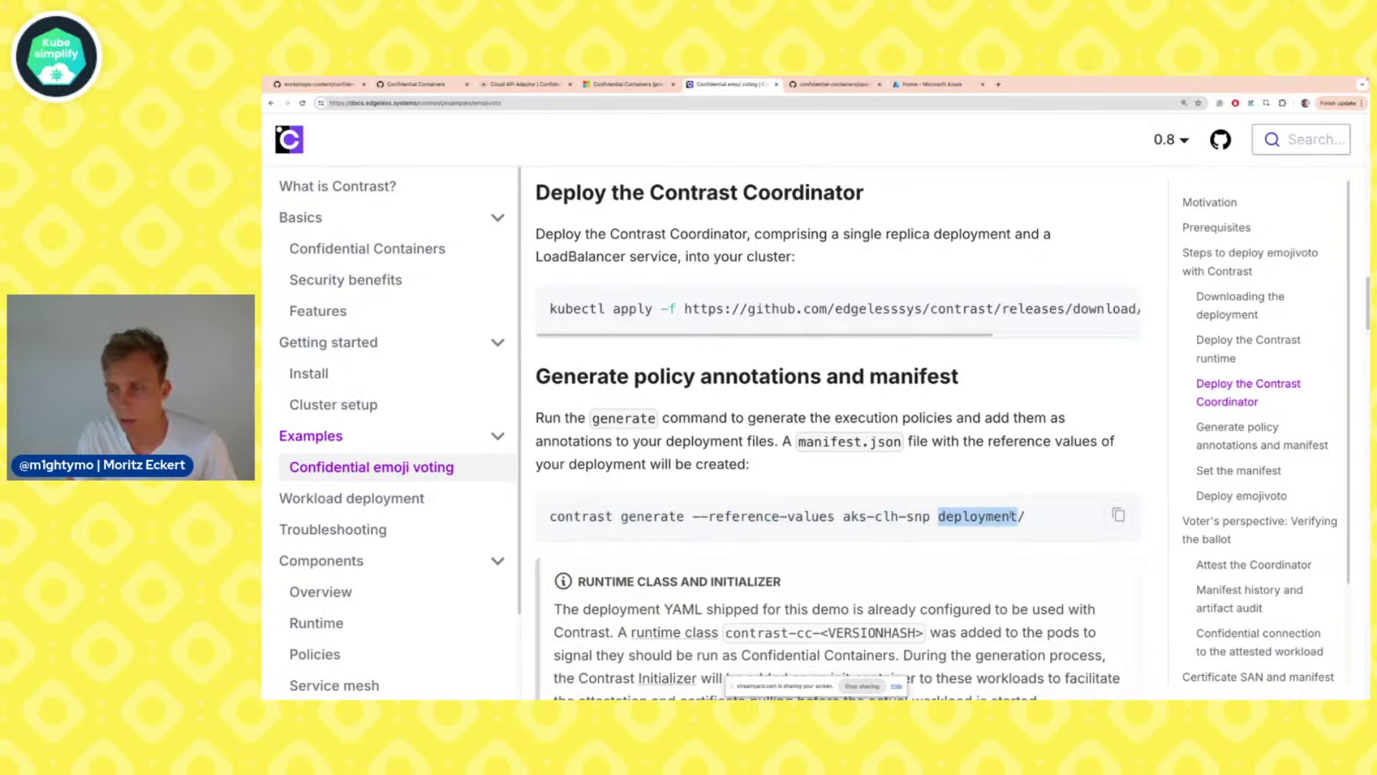
pyautogui.press('super+Tab')
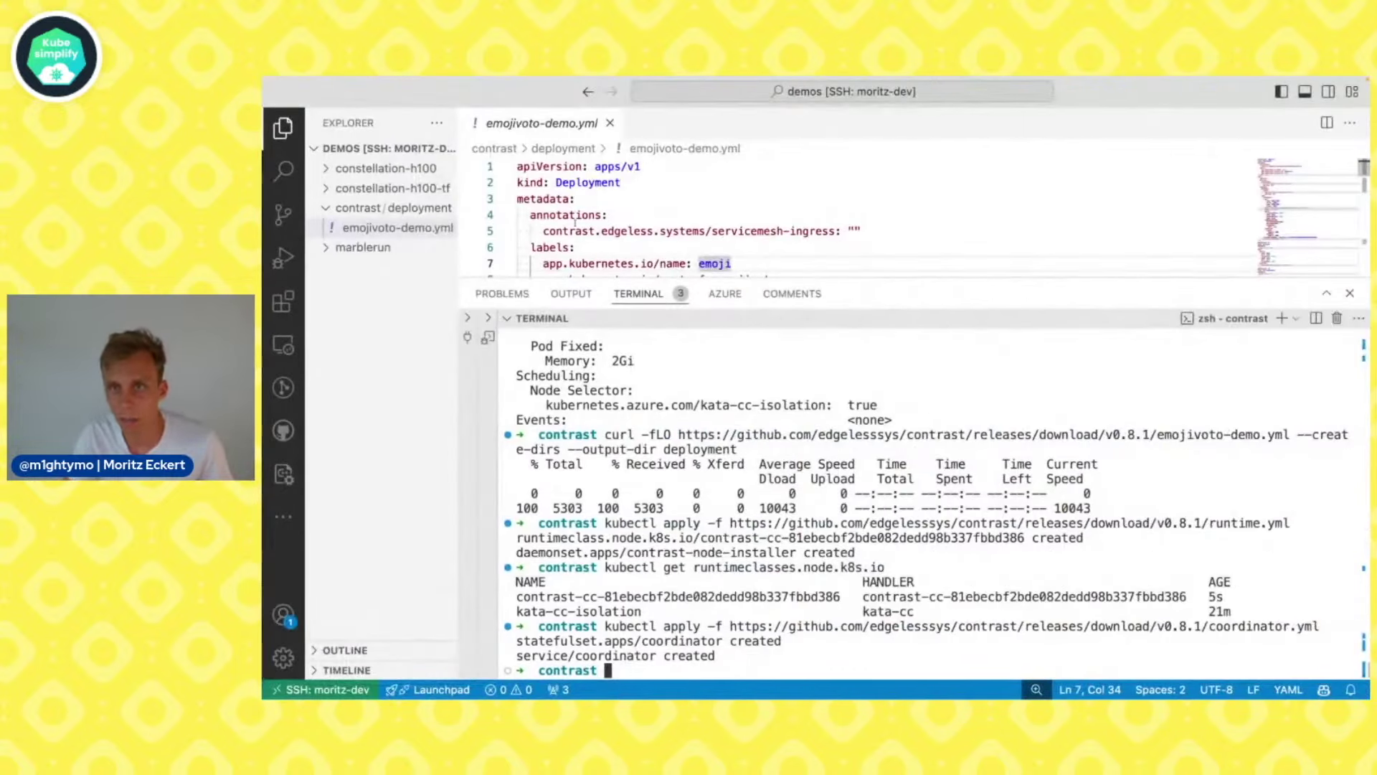
pyautogui.press('super+Tab')
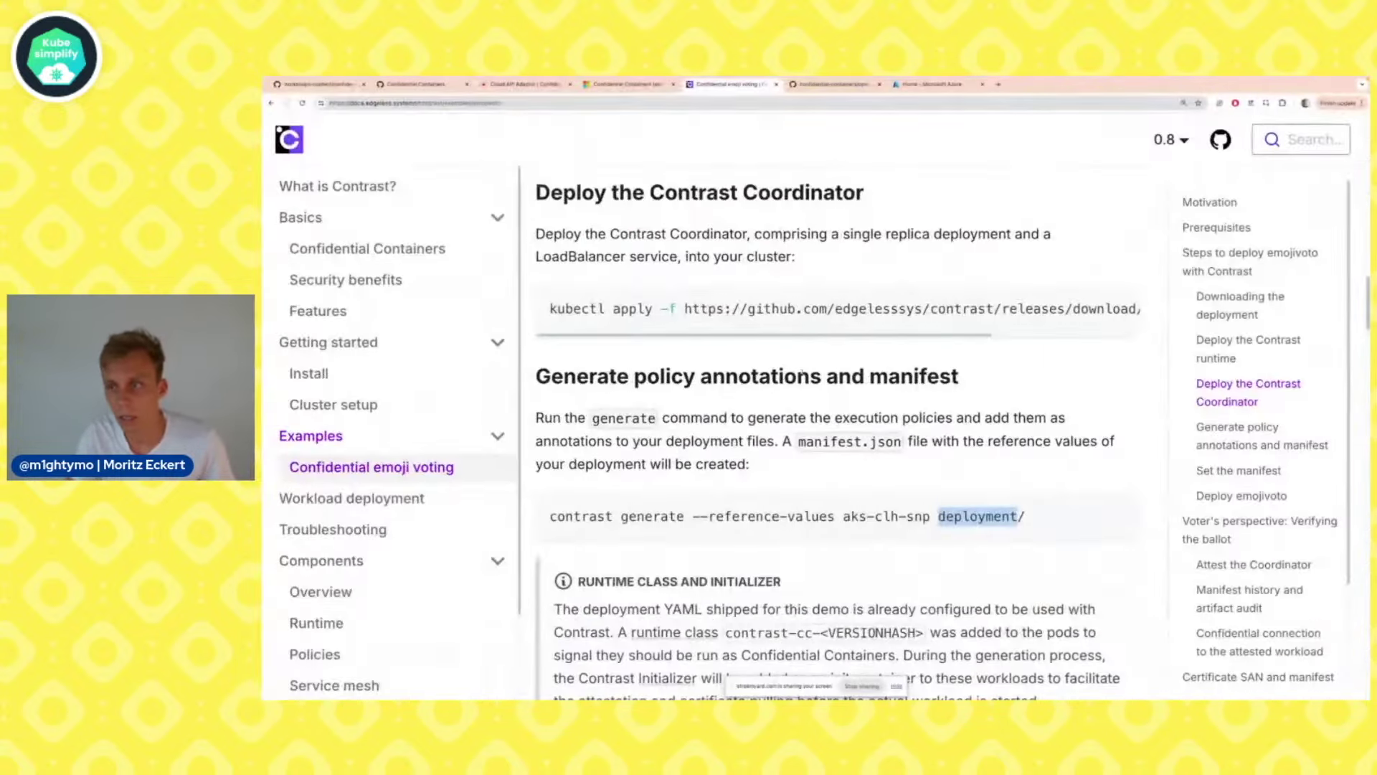
# Examine the --reference-values option and each part of its aks-clh-snp value in the documented contrast generate command
pyautogui.click(836, 516)
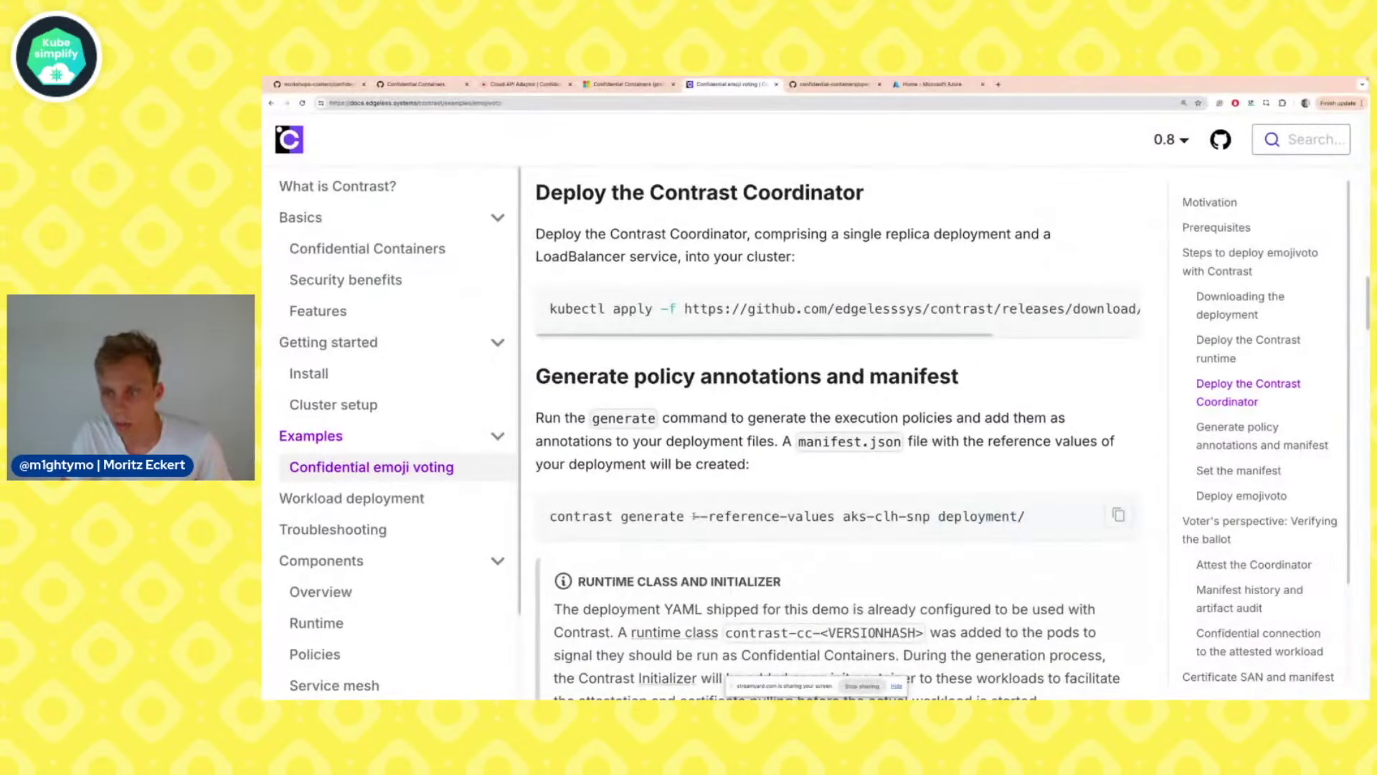
pyautogui.moveTo(694, 517); pyautogui.dragTo(931, 517)
pyautogui.click(864, 518)
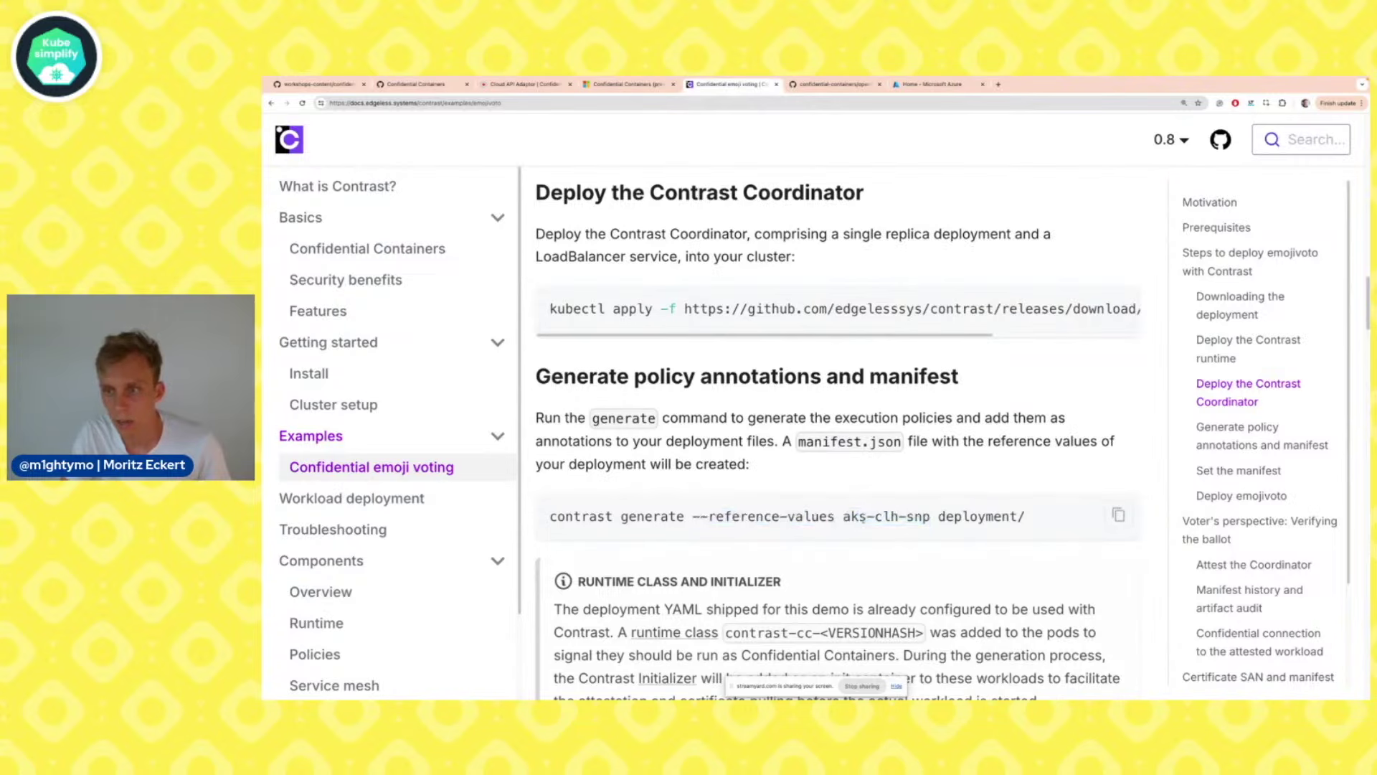
pyautogui.moveTo(843, 516); pyautogui.dragTo(930, 517)
pyautogui.click(880, 518)
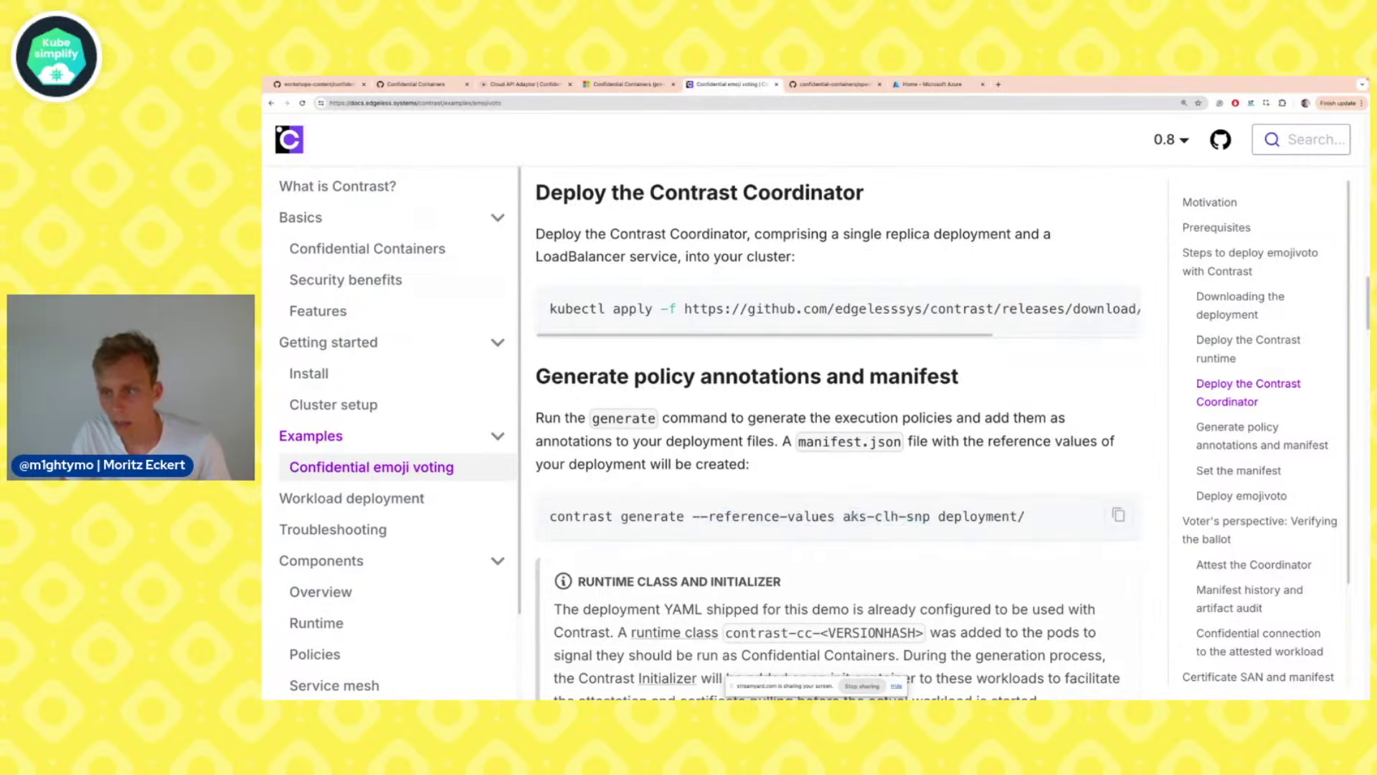
pyautogui.doubleClick(854, 517)
pyautogui.doubleClick(886, 516)
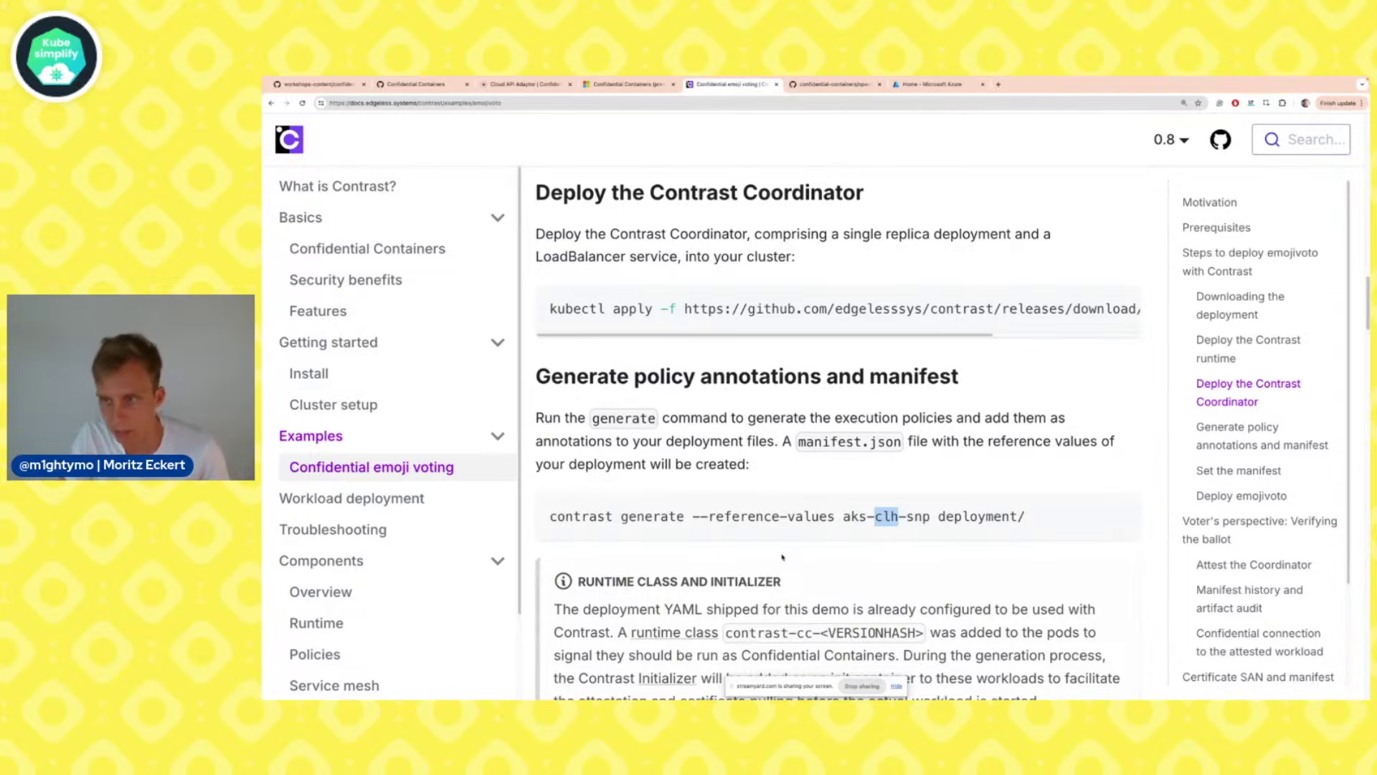
pyautogui.doubleClick(917, 517)
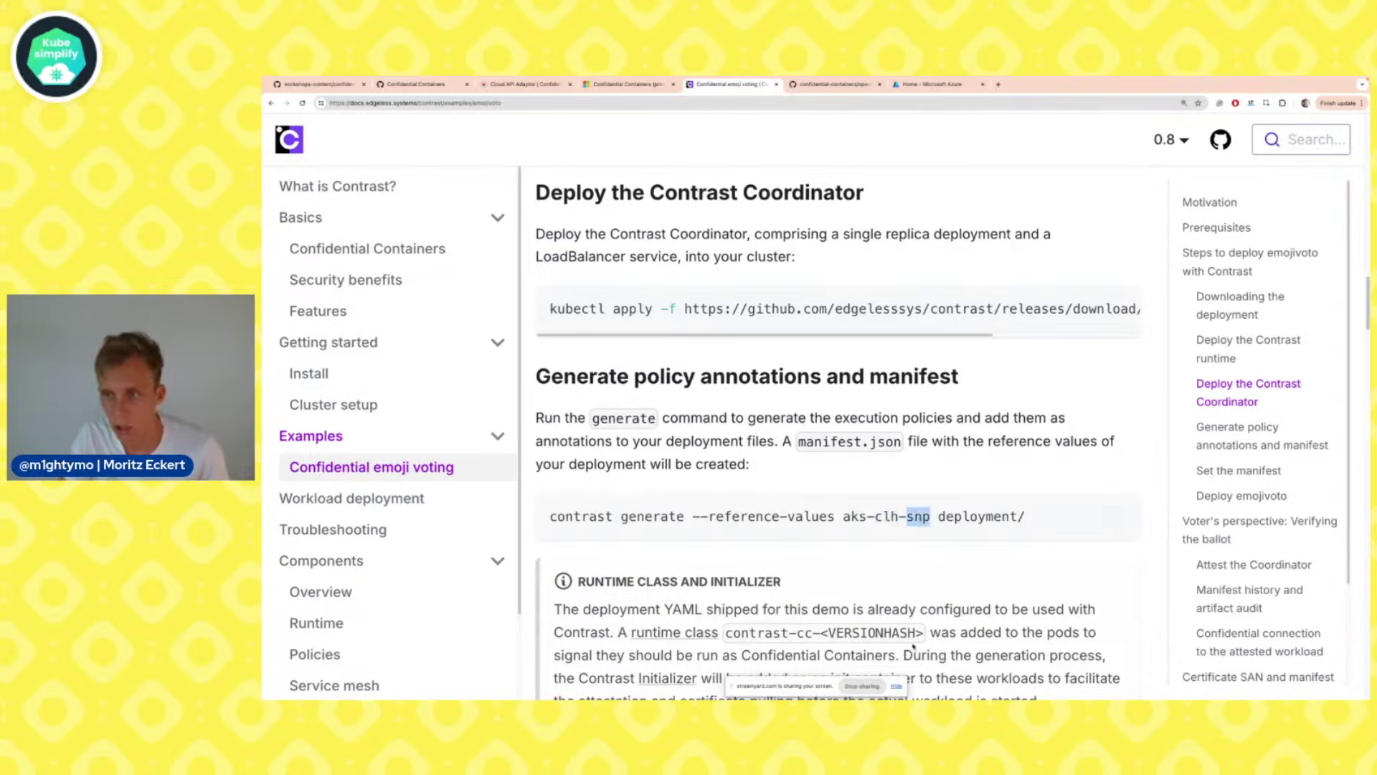
pyautogui.click(909, 517)
pyautogui.doubleClick(909, 516)
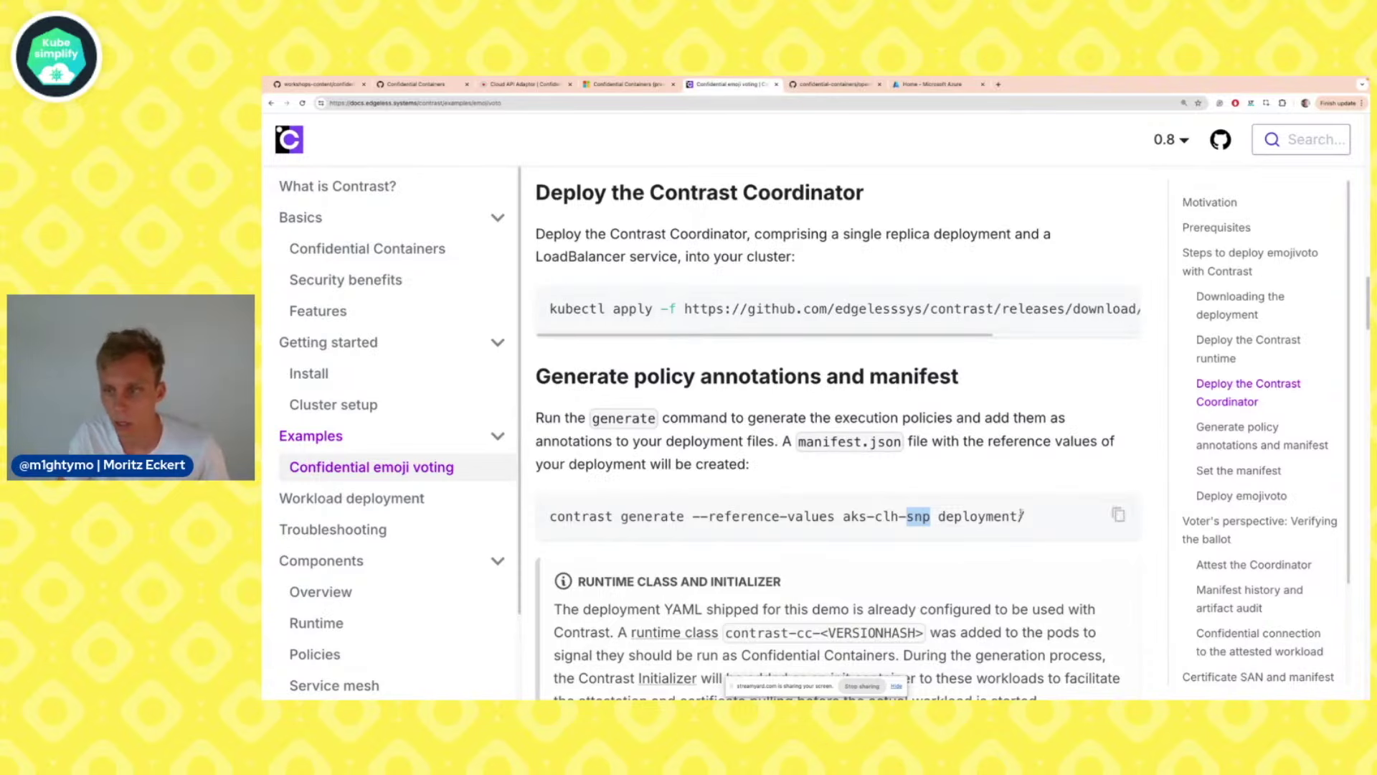
pyautogui.doubleClick(856, 516)
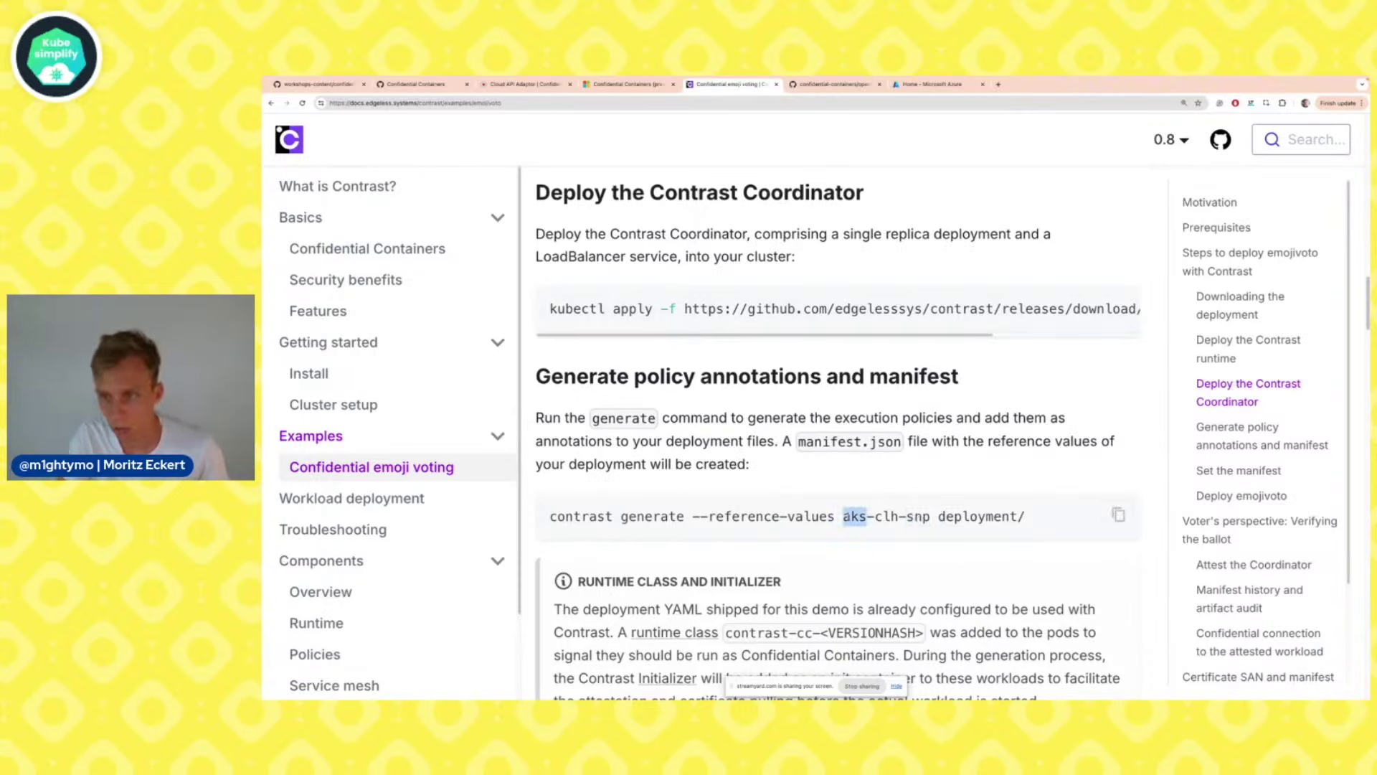
pyautogui.doubleClick(887, 516)
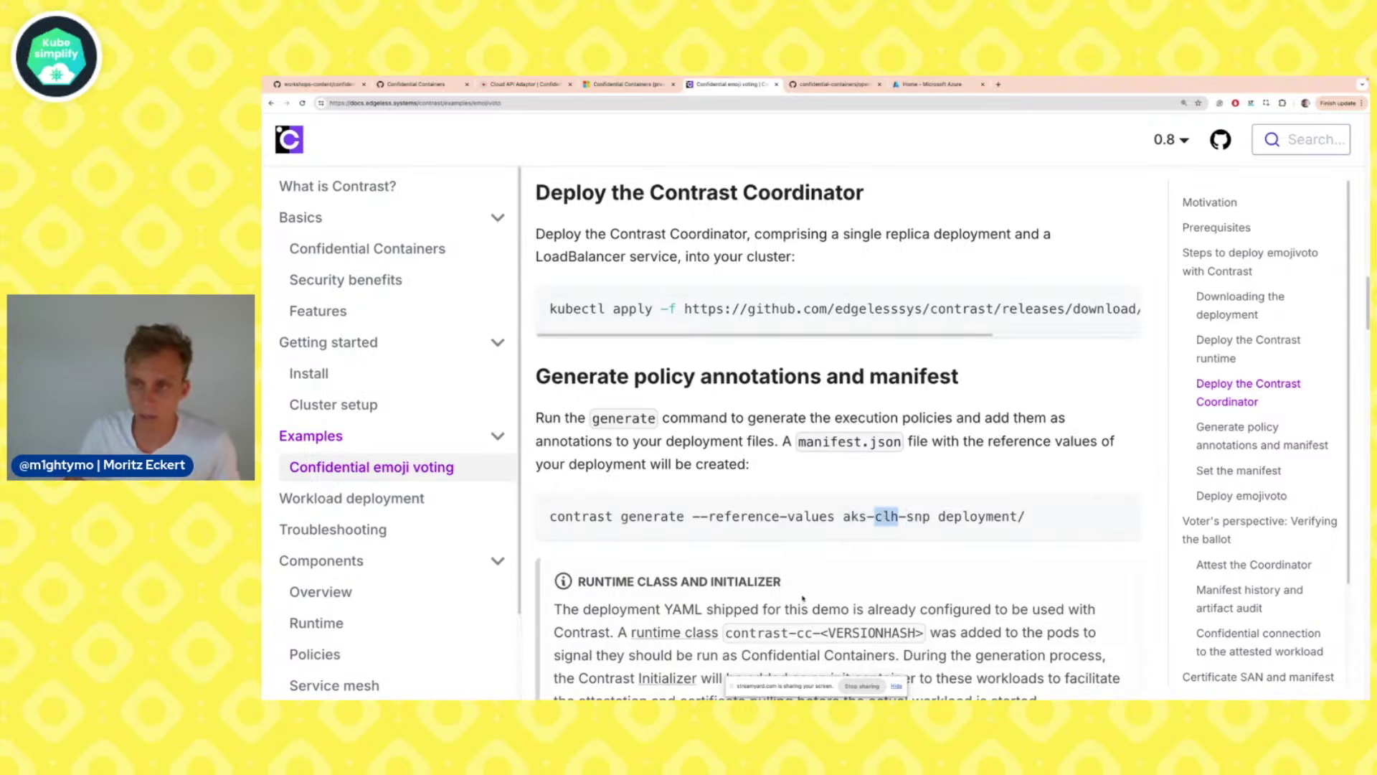
pyautogui.doubleClick(919, 516)
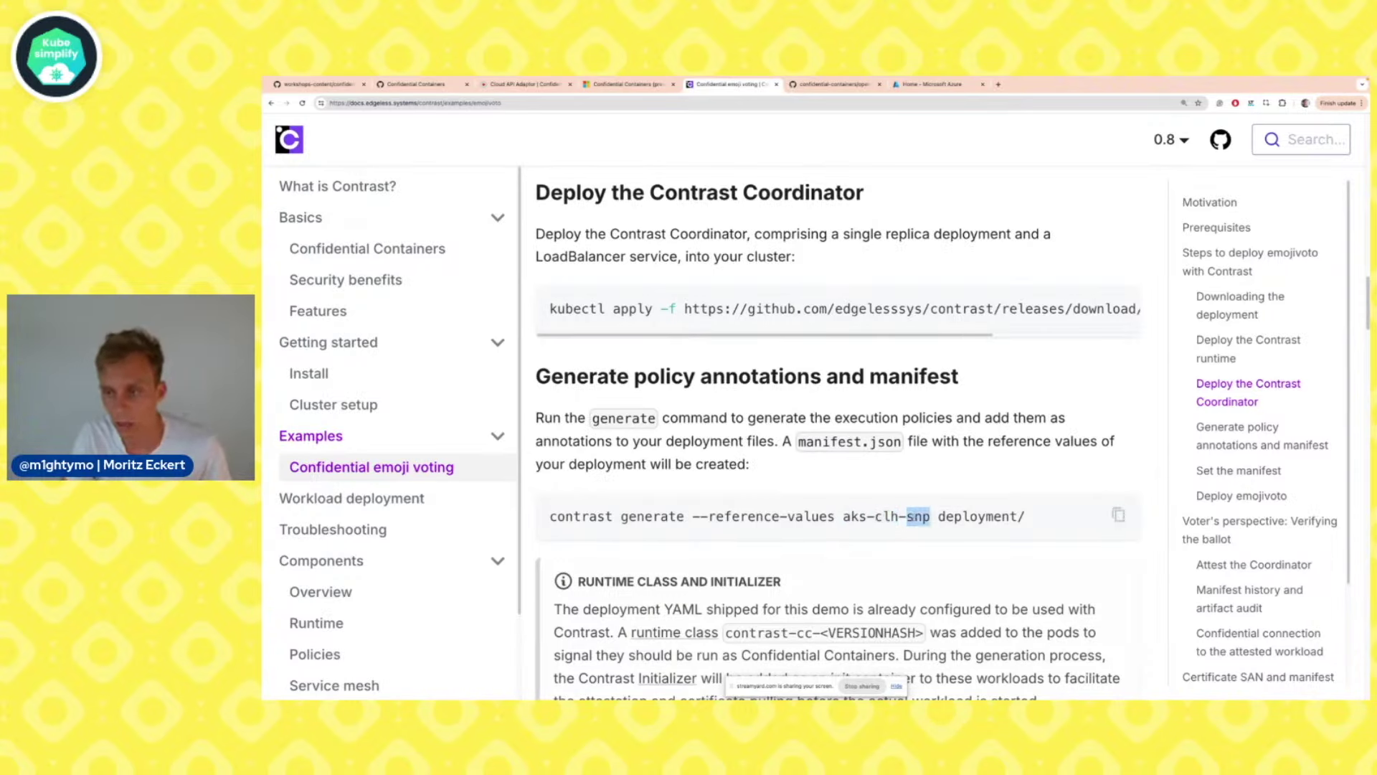
pyautogui.click(1031, 518)
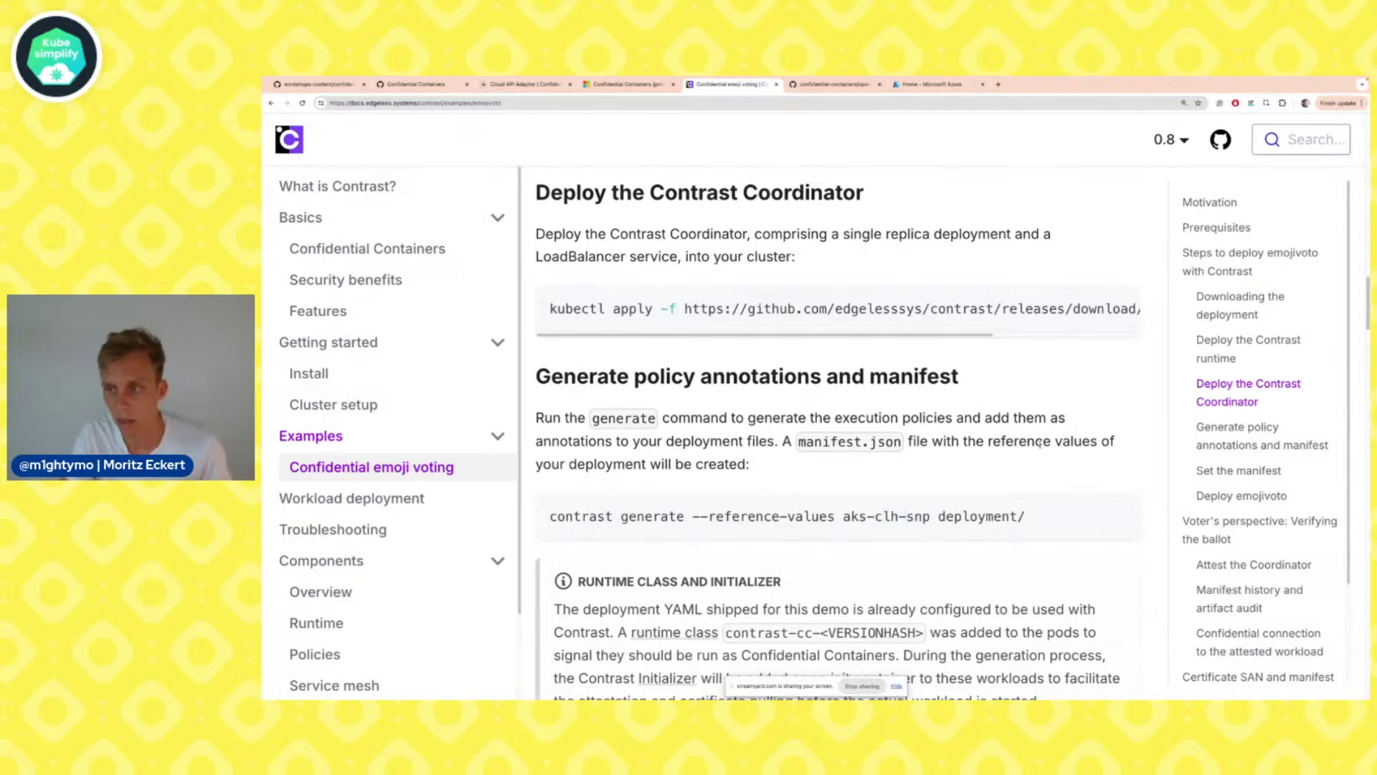
# Switch to VS Code and run contrast generate --reference-values aks-clh-snp deployment/ in the terminal
pyautogui.hotkey('ctrl', 'Right')
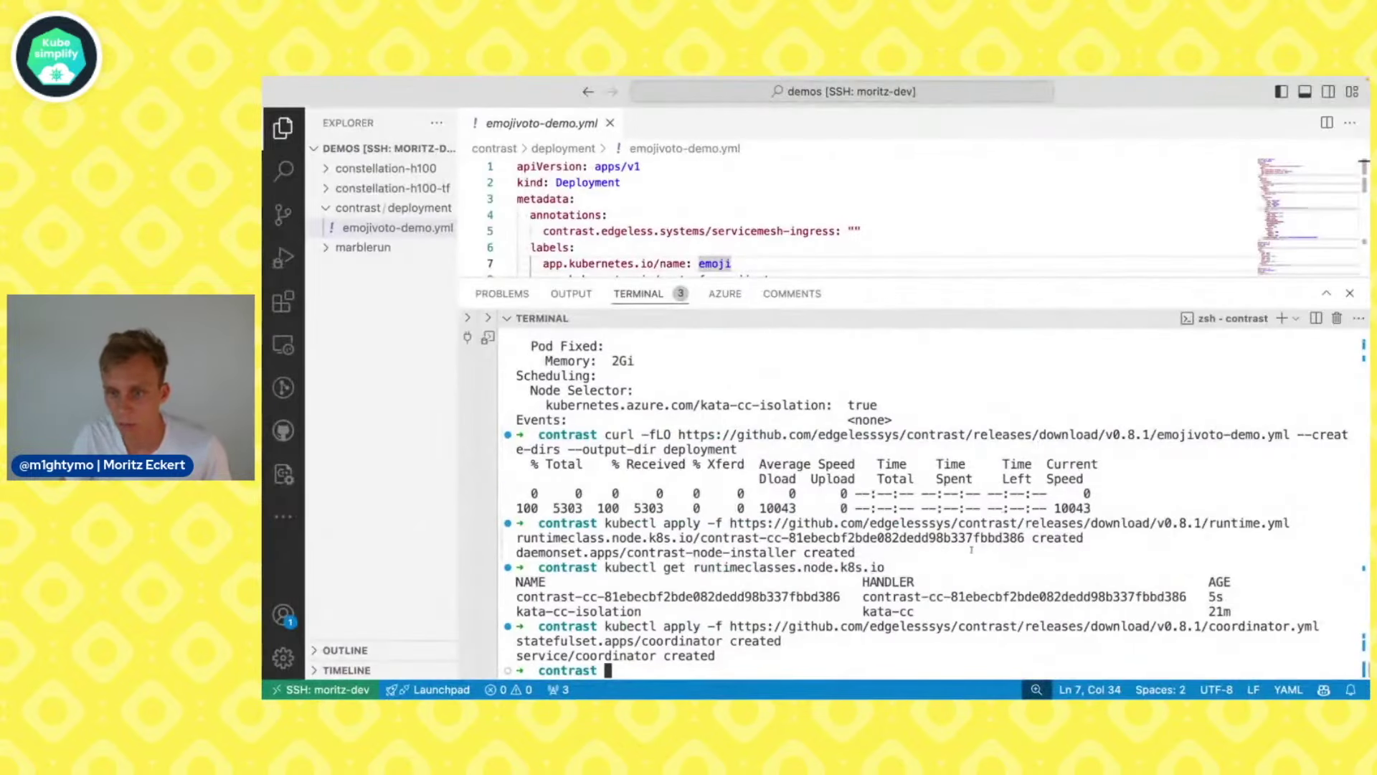
pyautogui.press('super+v')
pyautogui.press('Return')
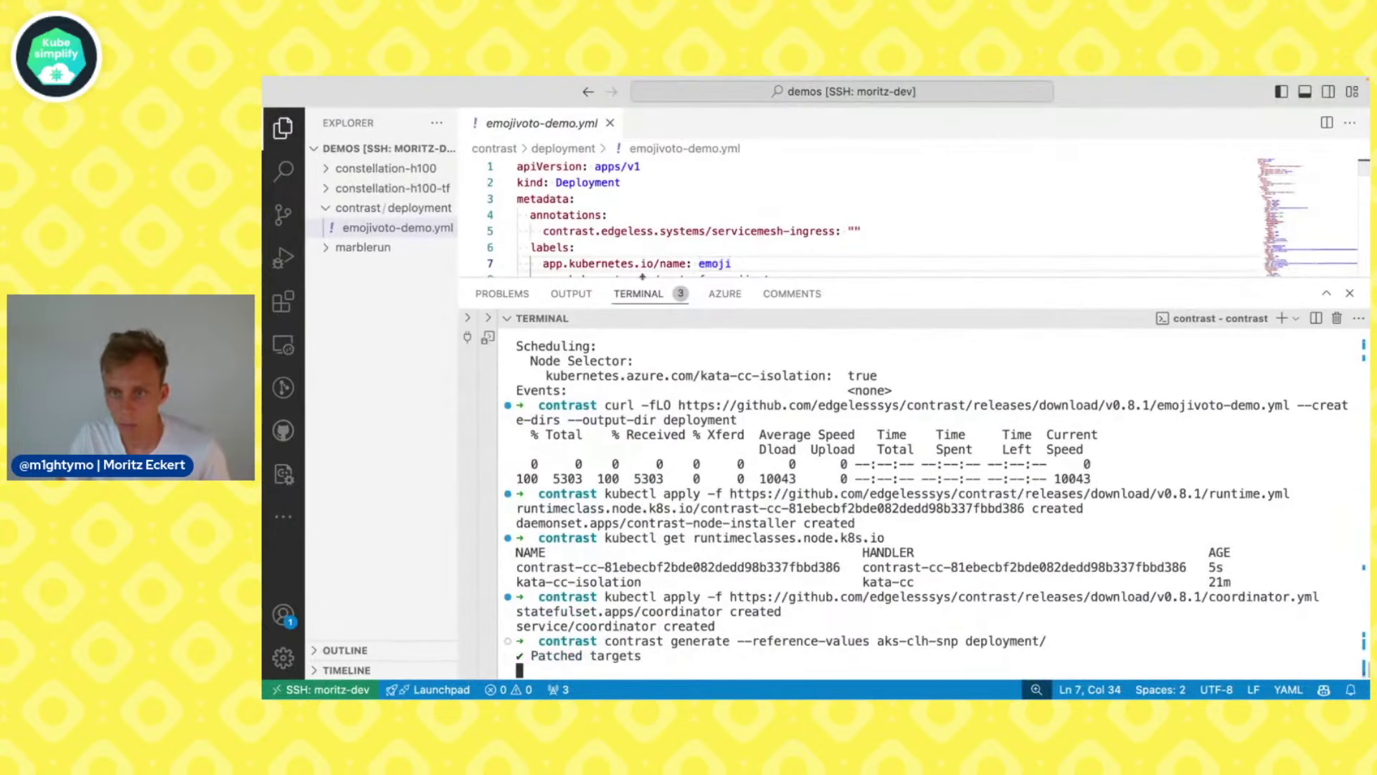
# Enlarge the editor area and inspect the init containers and runtimeClassName value of the emoji deployment in emojivoto-demo.yml
pyautogui.moveTo(642, 277); pyautogui.dragTo(646, 409)
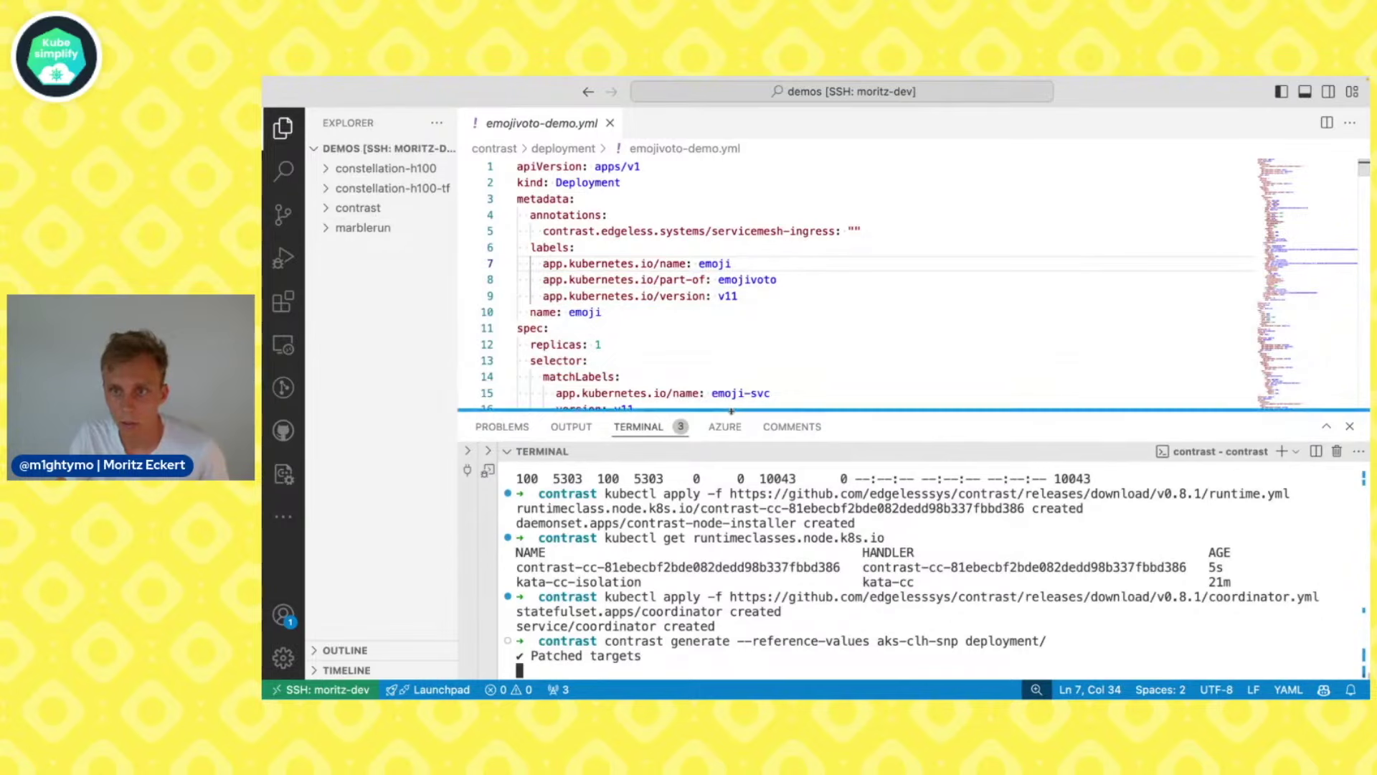
pyautogui.moveTo(730, 410); pyautogui.dragTo(732, 543)
pyautogui.scroll(-4, 737, 434)
pyautogui.scroll(-8, 738, 433)
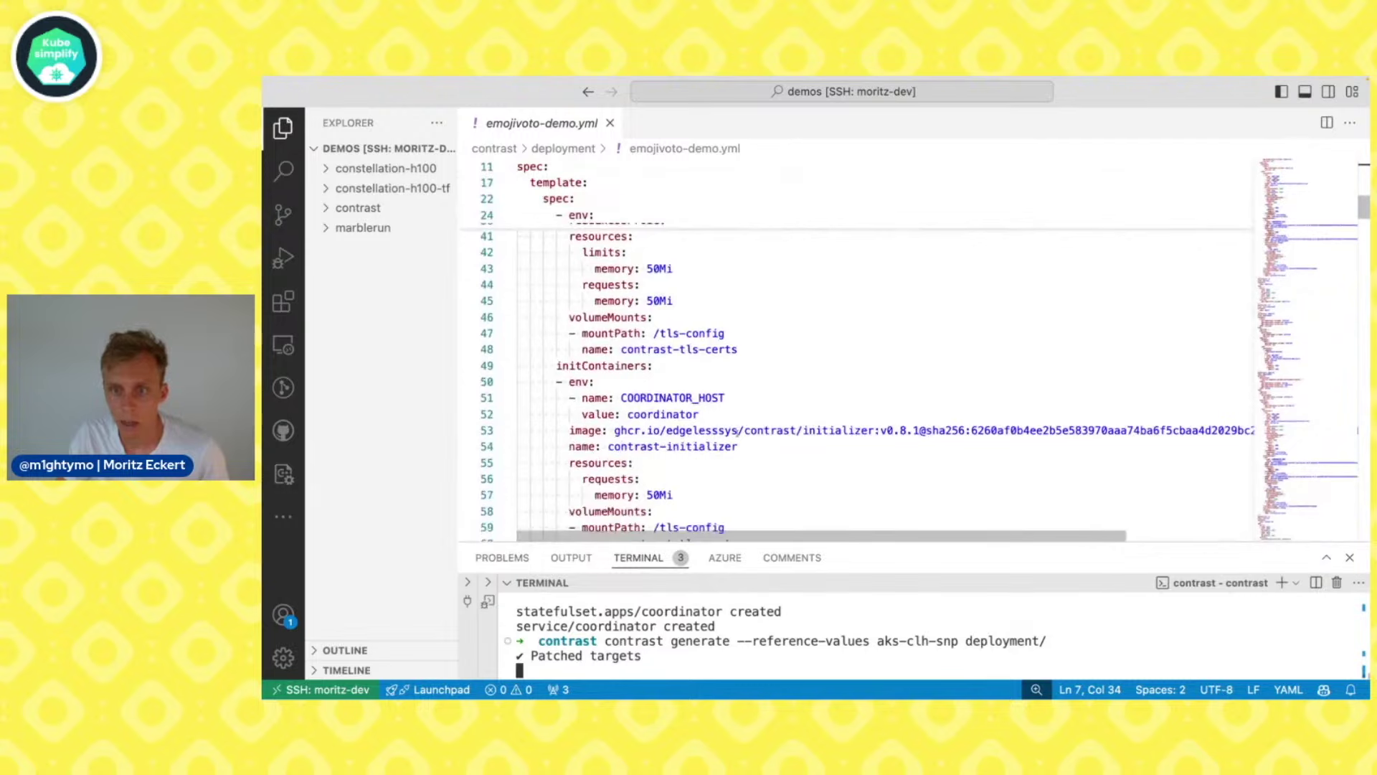
pyautogui.scroll(-2, 666, 421)
pyautogui.scroll(-7, 666, 421)
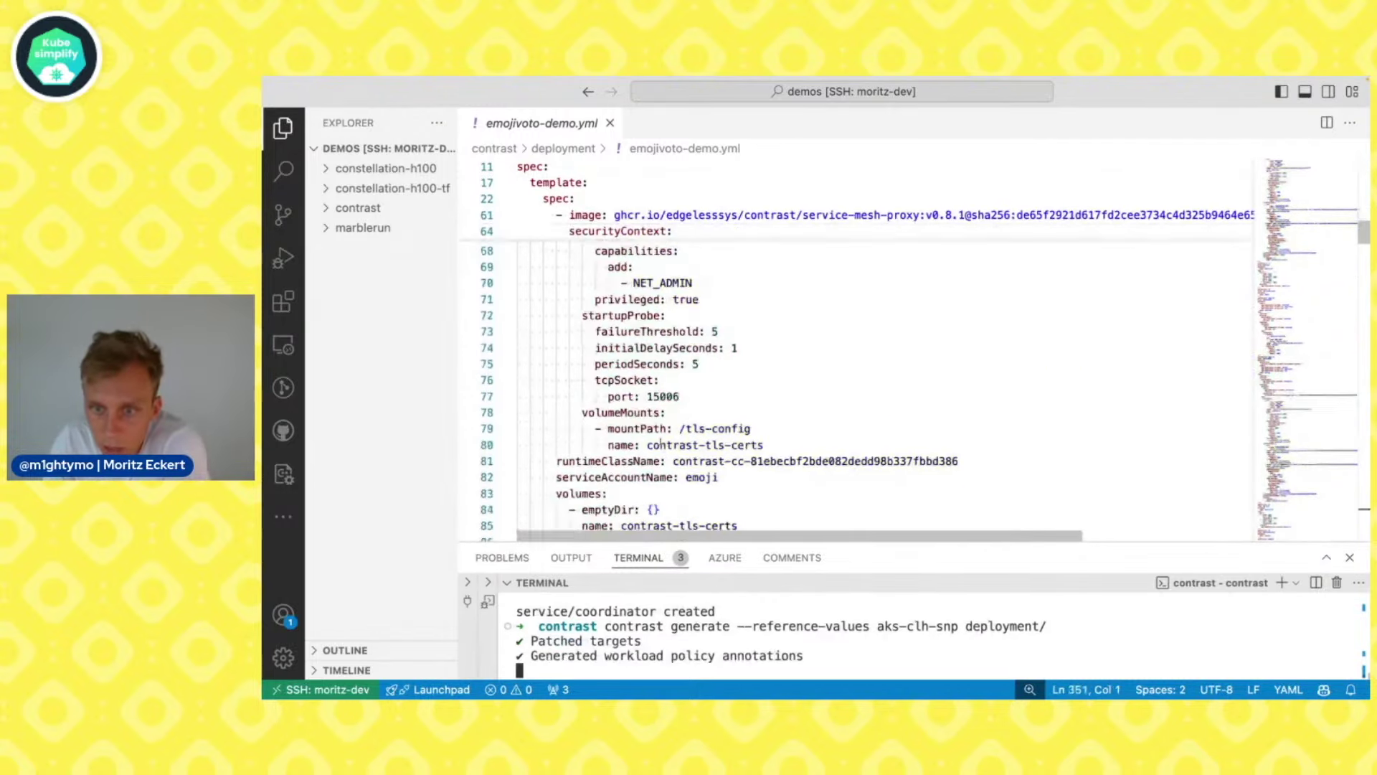
pyautogui.doubleClick(596, 463)
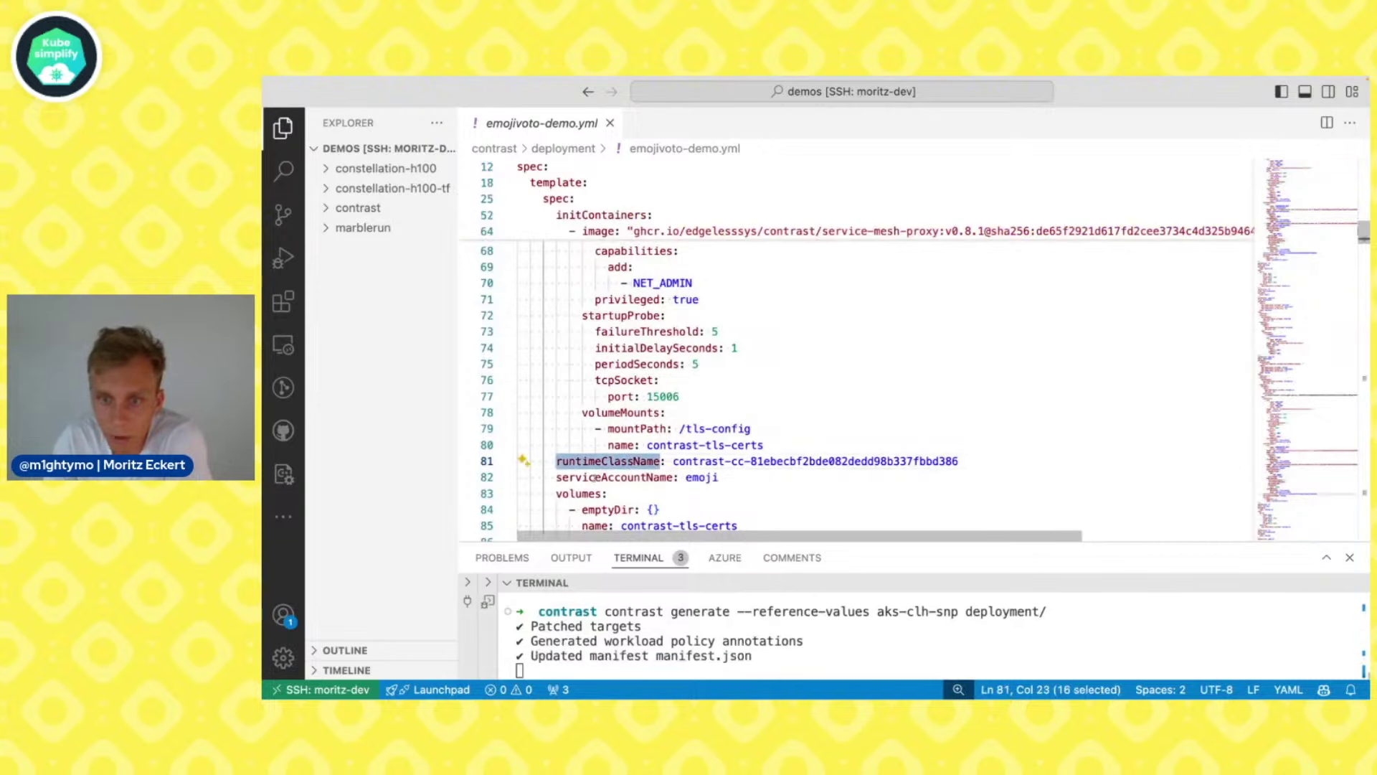
pyautogui.click(673, 462)
pyautogui.moveTo(673, 462); pyautogui.dragTo(960, 462)
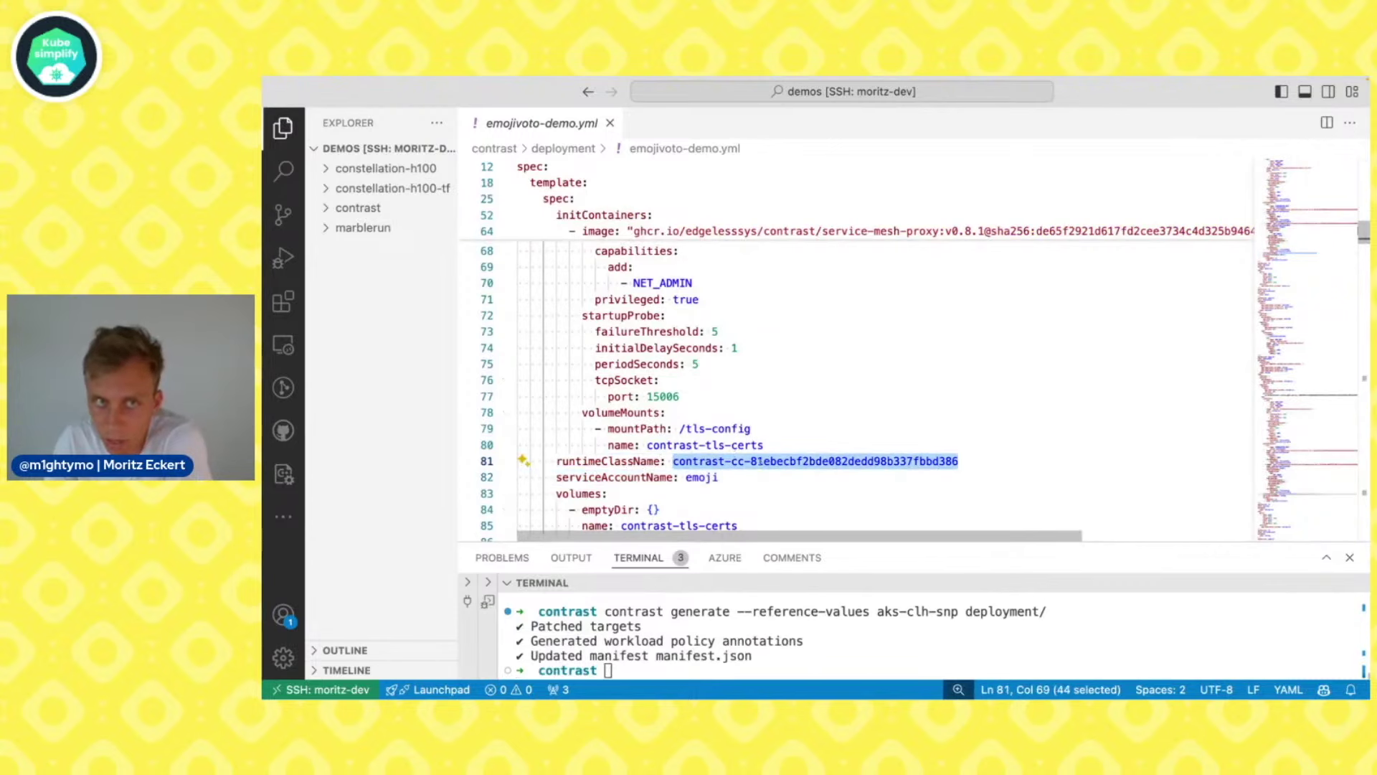
# Inspect the io.katacontainers.config.agent.policy annotation and its encoded value in the emoji deployment's pod template
pyautogui.scroll(-5, 721, 445)
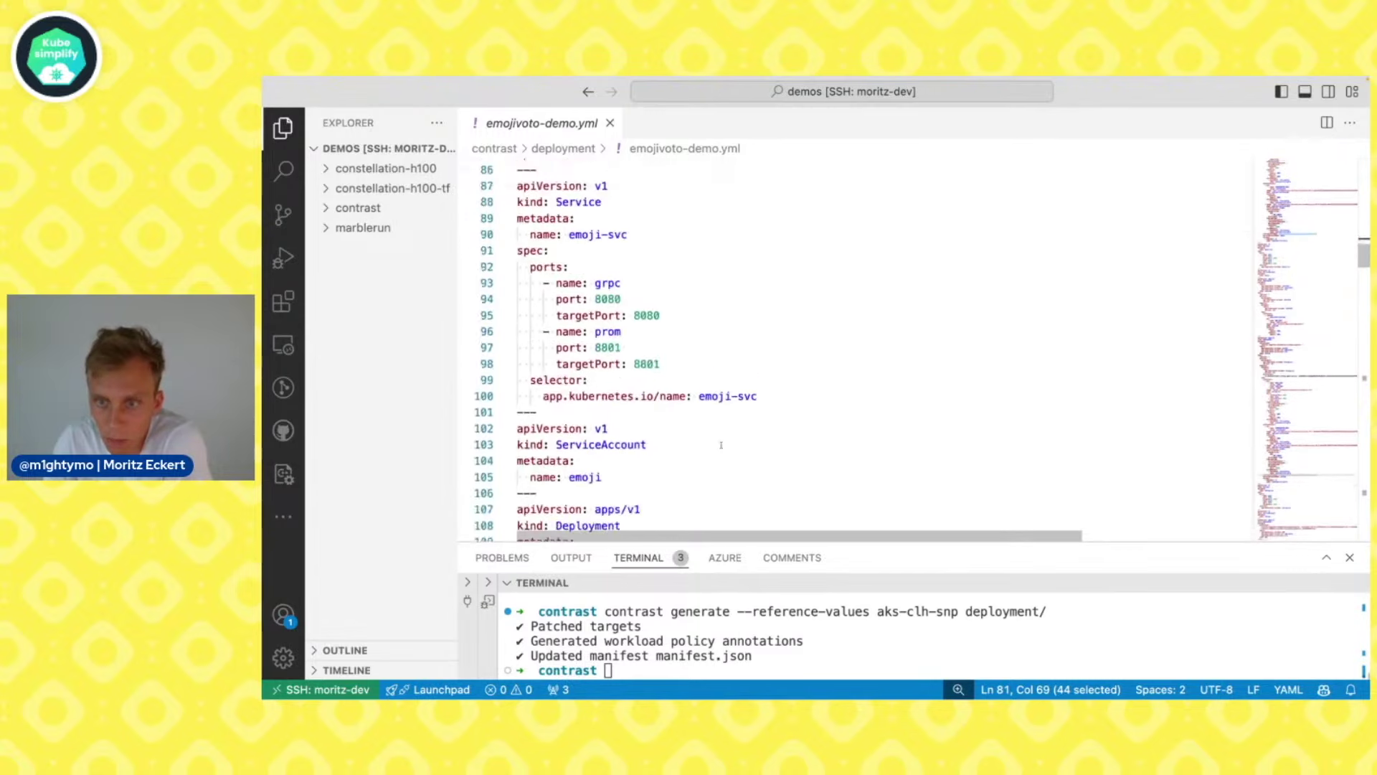
pyautogui.scroll(20, 721, 445)
pyautogui.scroll(4, 721, 444)
pyautogui.scroll(-3, 721, 445)
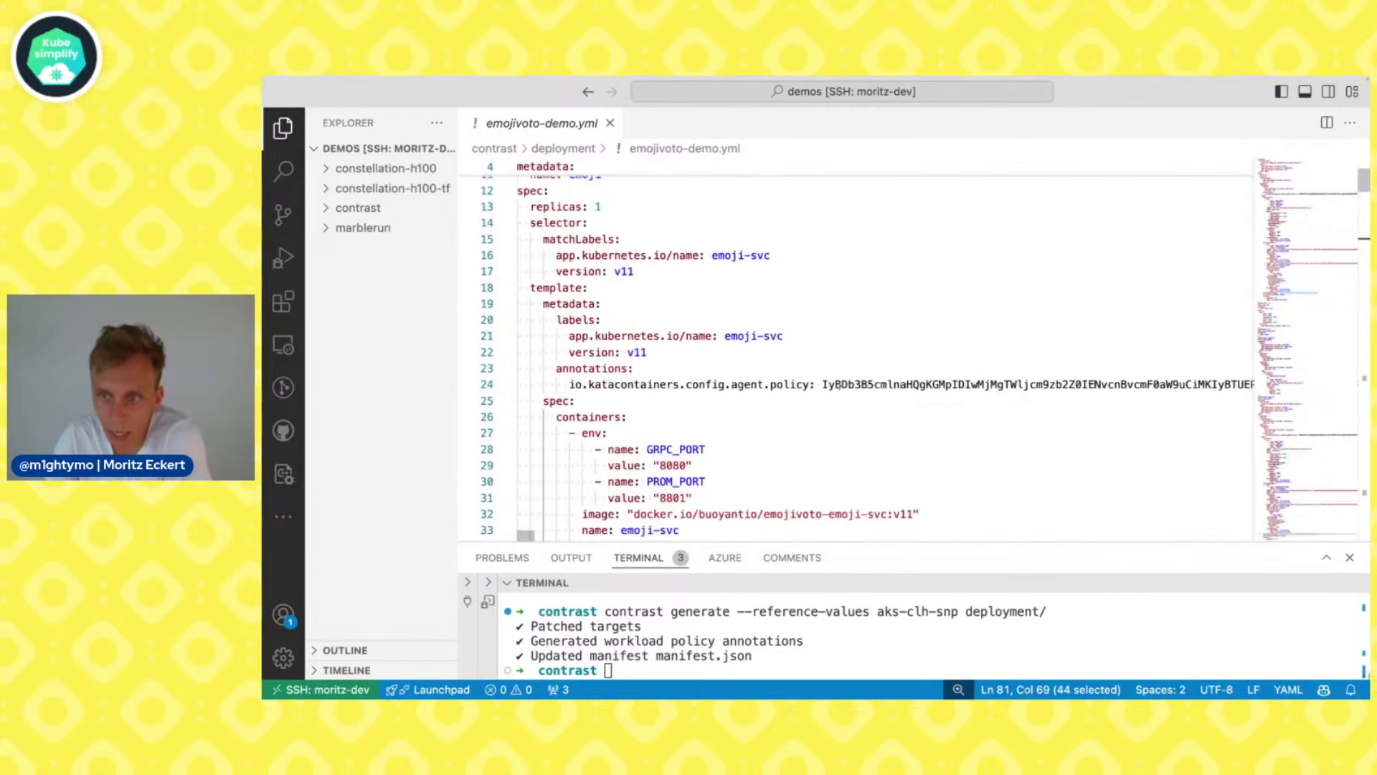
pyautogui.moveTo(562, 386); pyautogui.dragTo(1018, 385)
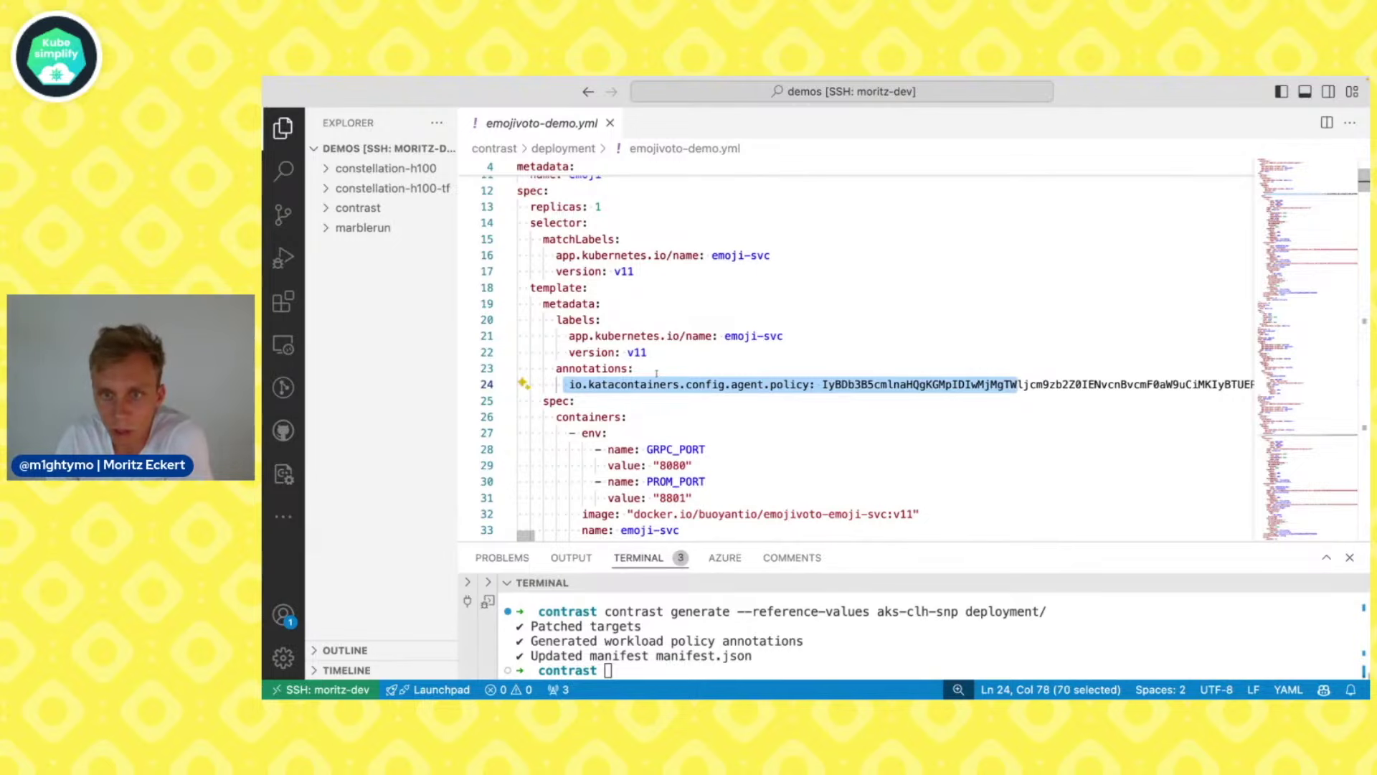
pyautogui.click(901, 385)
pyautogui.doubleClick(901, 385)
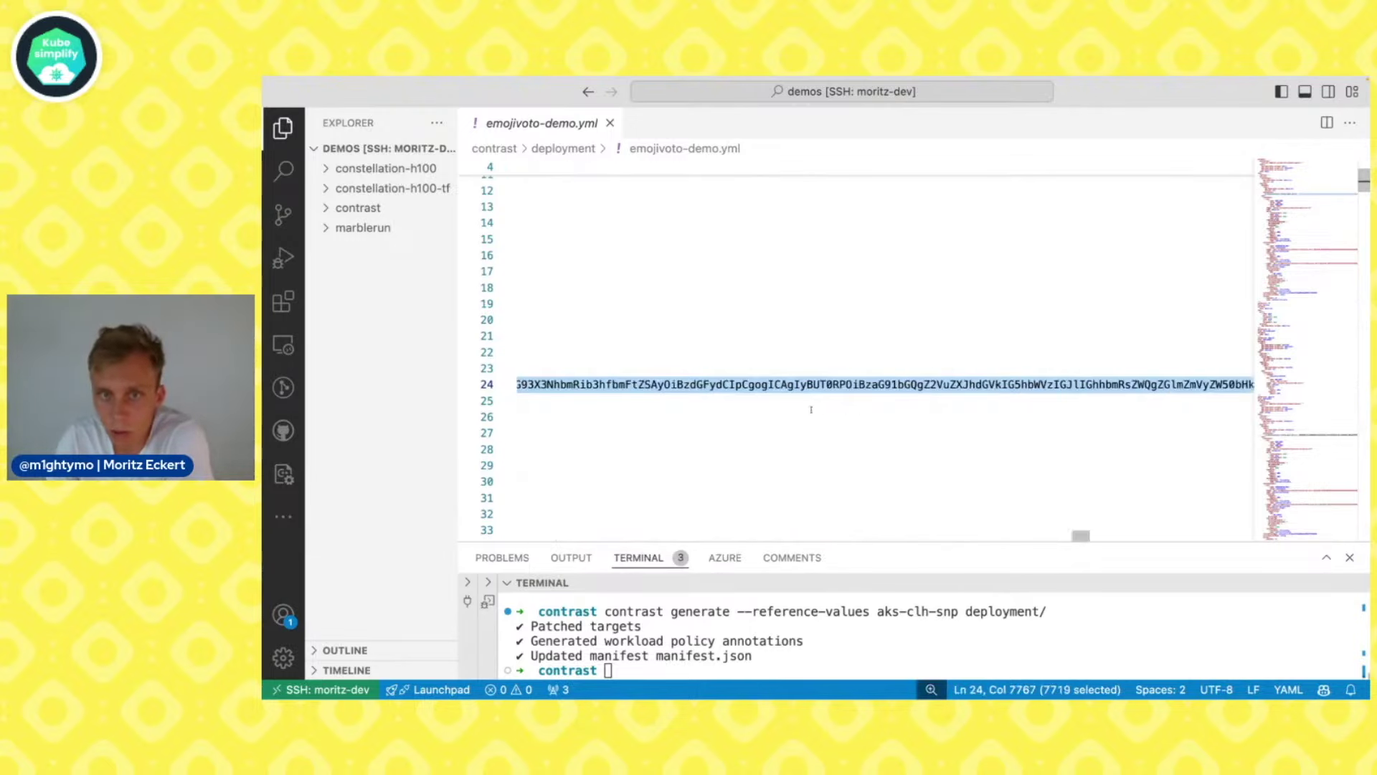
# Expand the contrast folder in the file tree and review the agent policy annotation's key within the emoji deployment
pyautogui.click(358, 207)
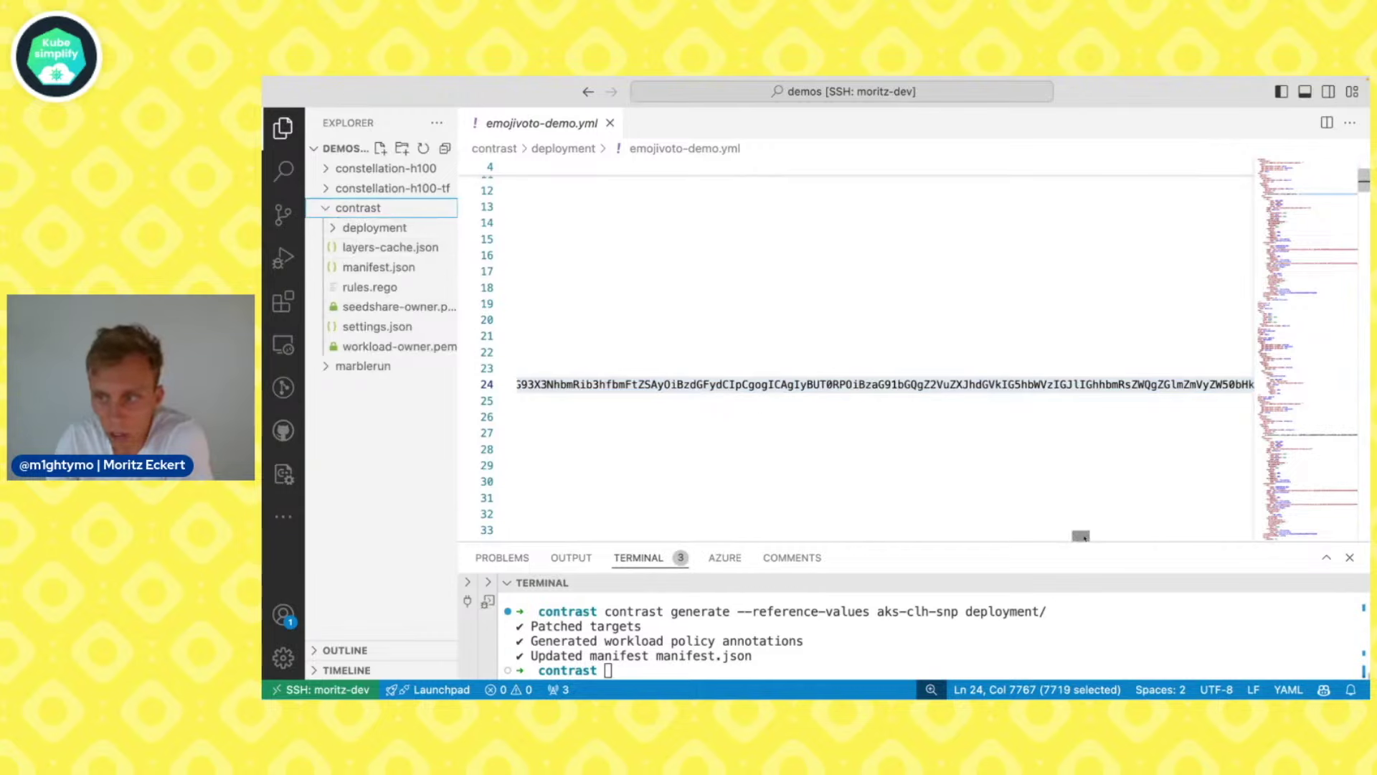
pyautogui.moveTo(1081, 535); pyautogui.dragTo(529, 511)
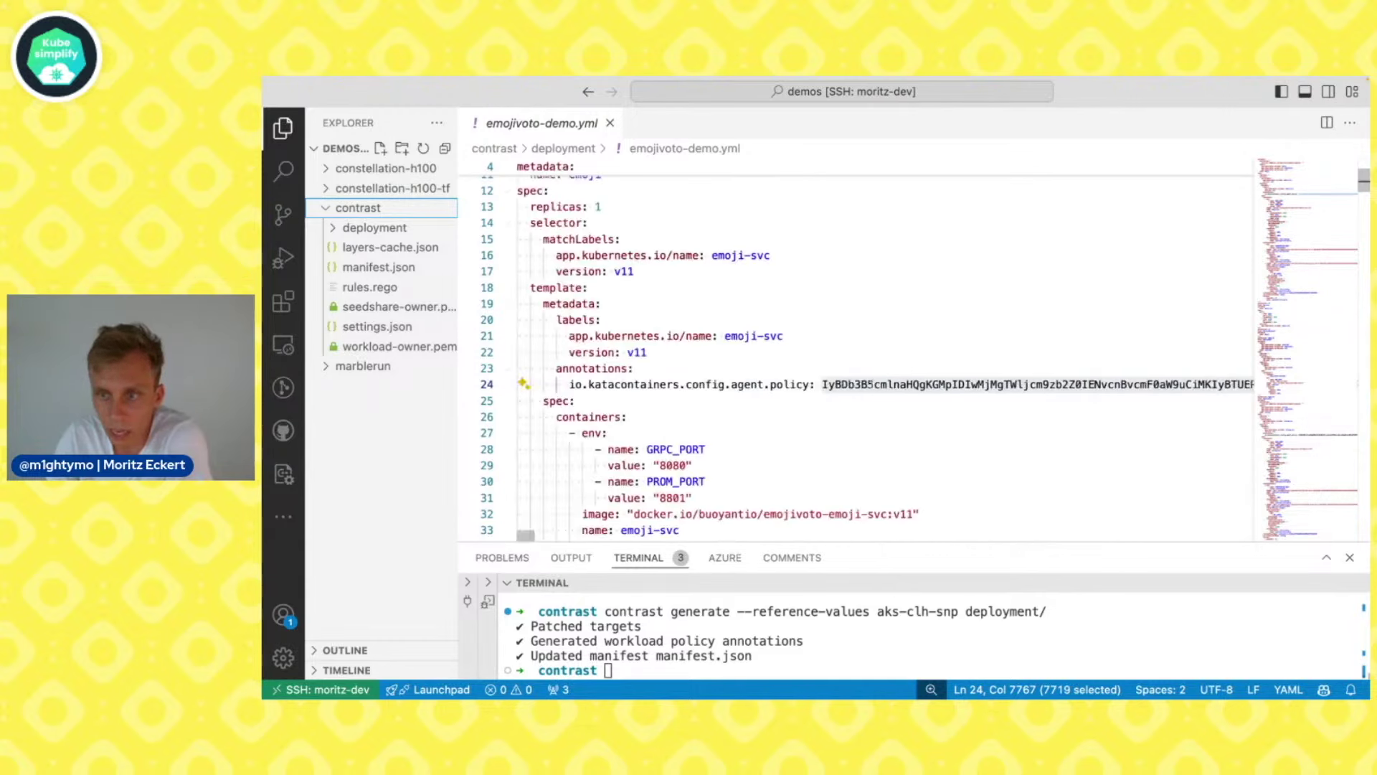
pyautogui.click(871, 385)
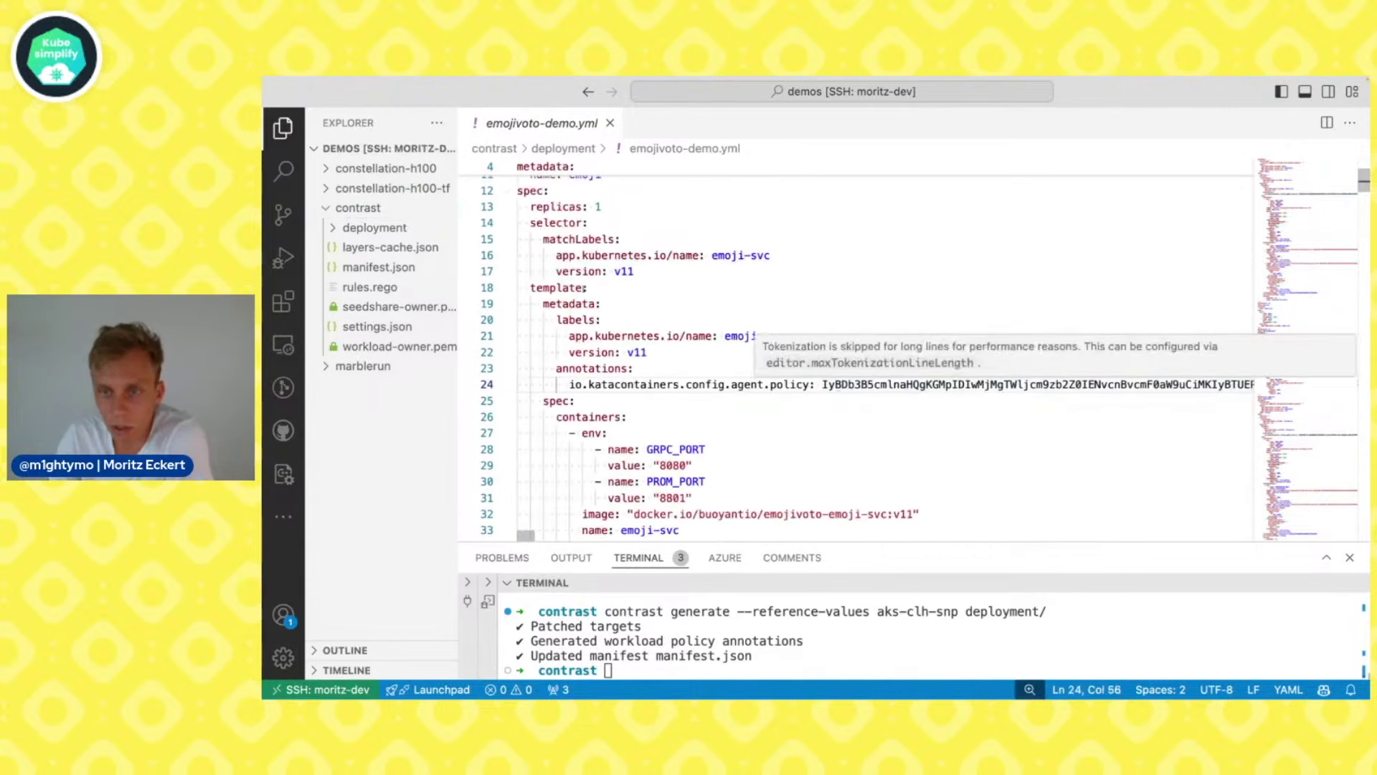
pyautogui.scroll(4, 654, 213)
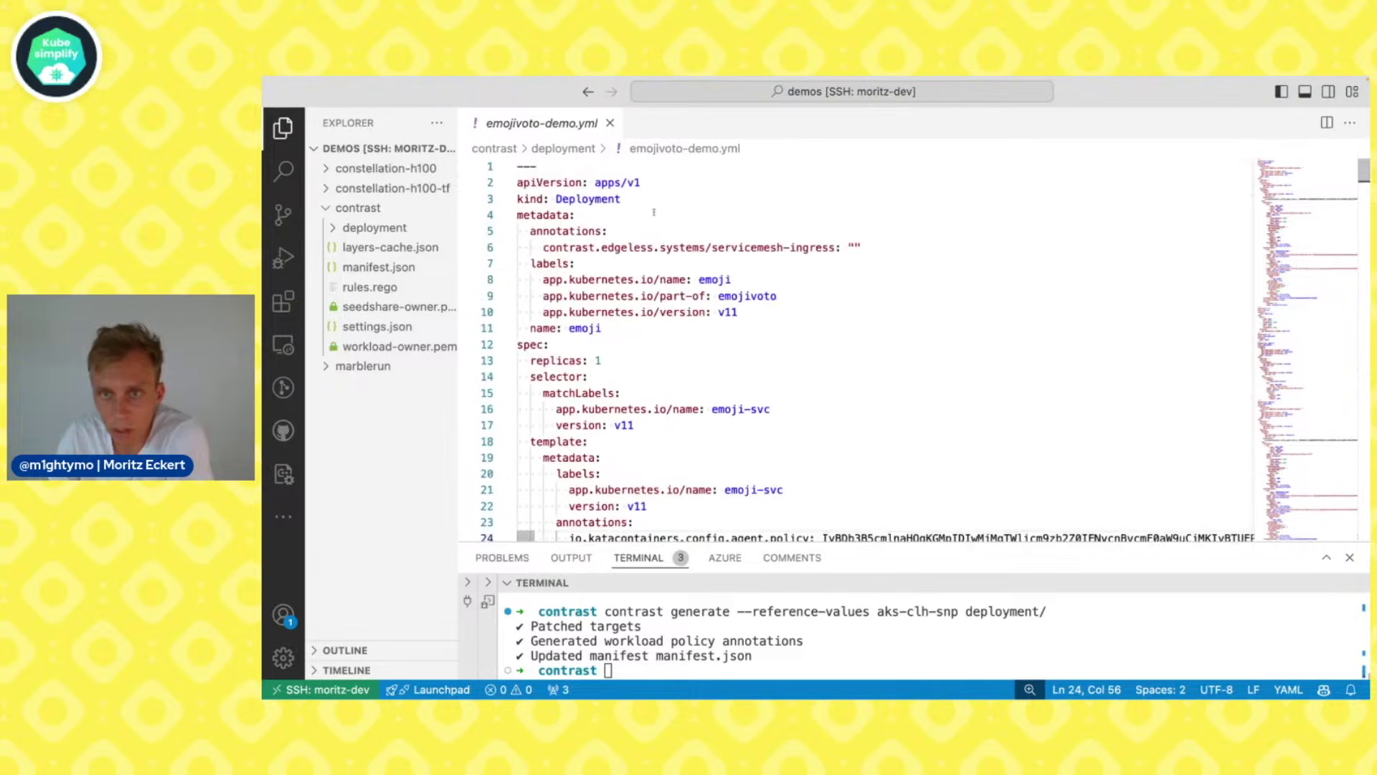
pyautogui.scroll(-3, 789, 402)
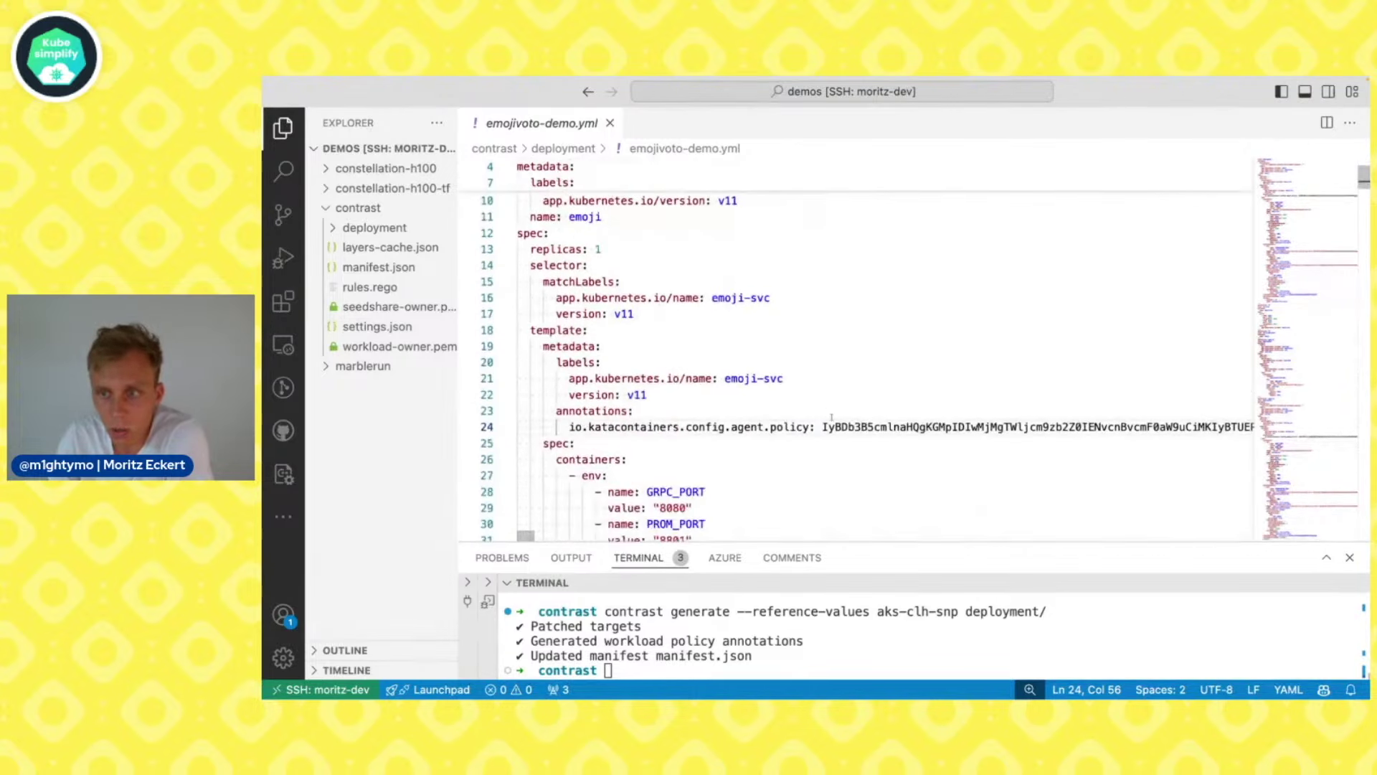
pyautogui.click(811, 427)
pyautogui.moveTo(811, 427); pyautogui.dragTo(569, 427)
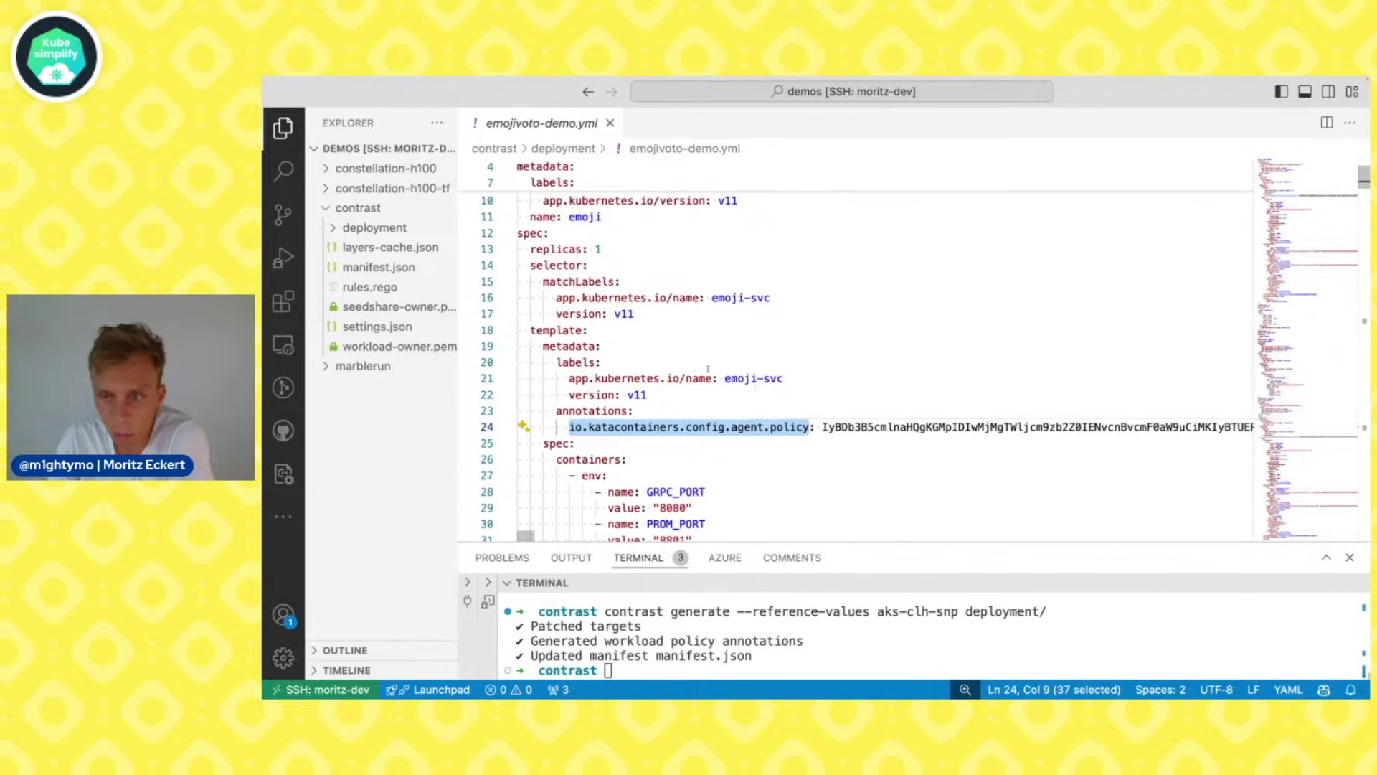
pyautogui.click(770, 427)
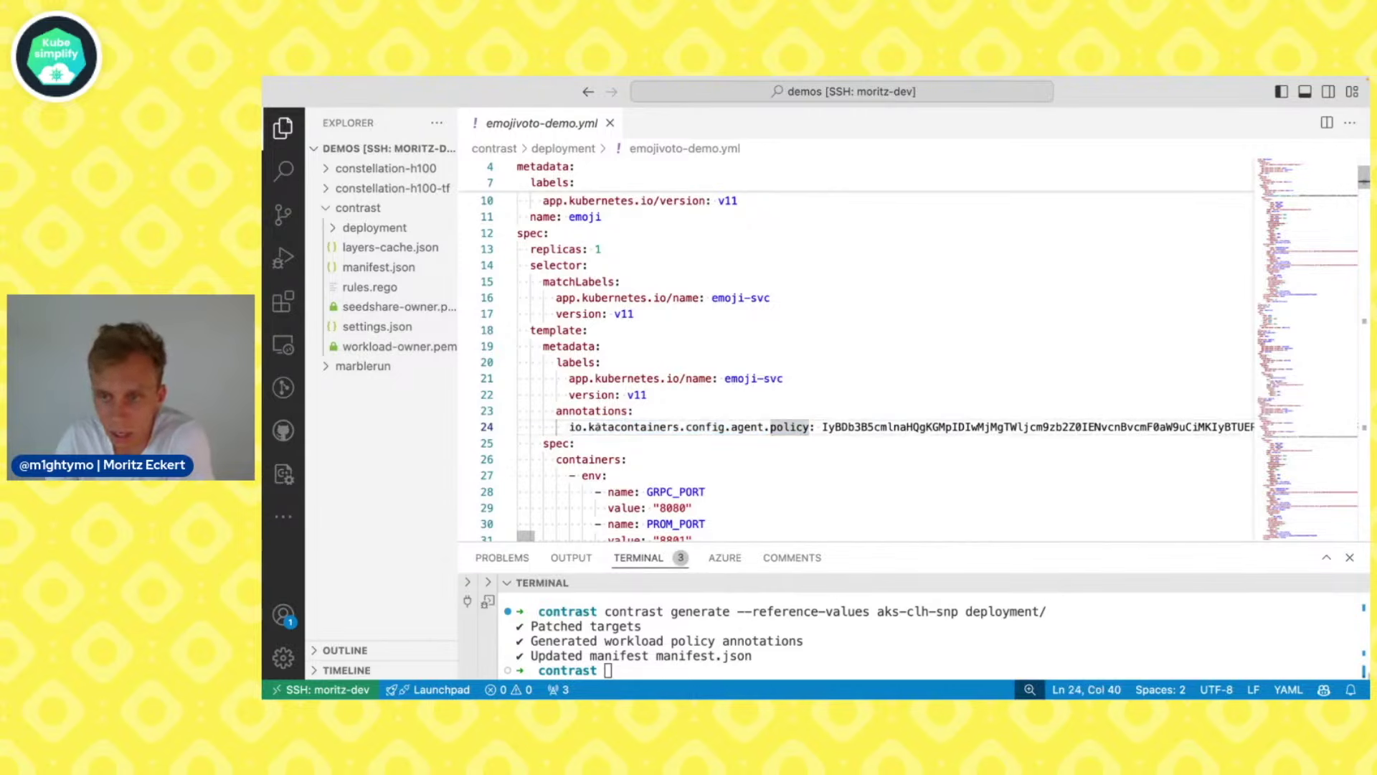
# Examine the io.katacontainers.config.agent.policy annotation key and the metadata above it in the emoji deployment
pyautogui.moveTo(568, 426); pyautogui.dragTo(810, 427)
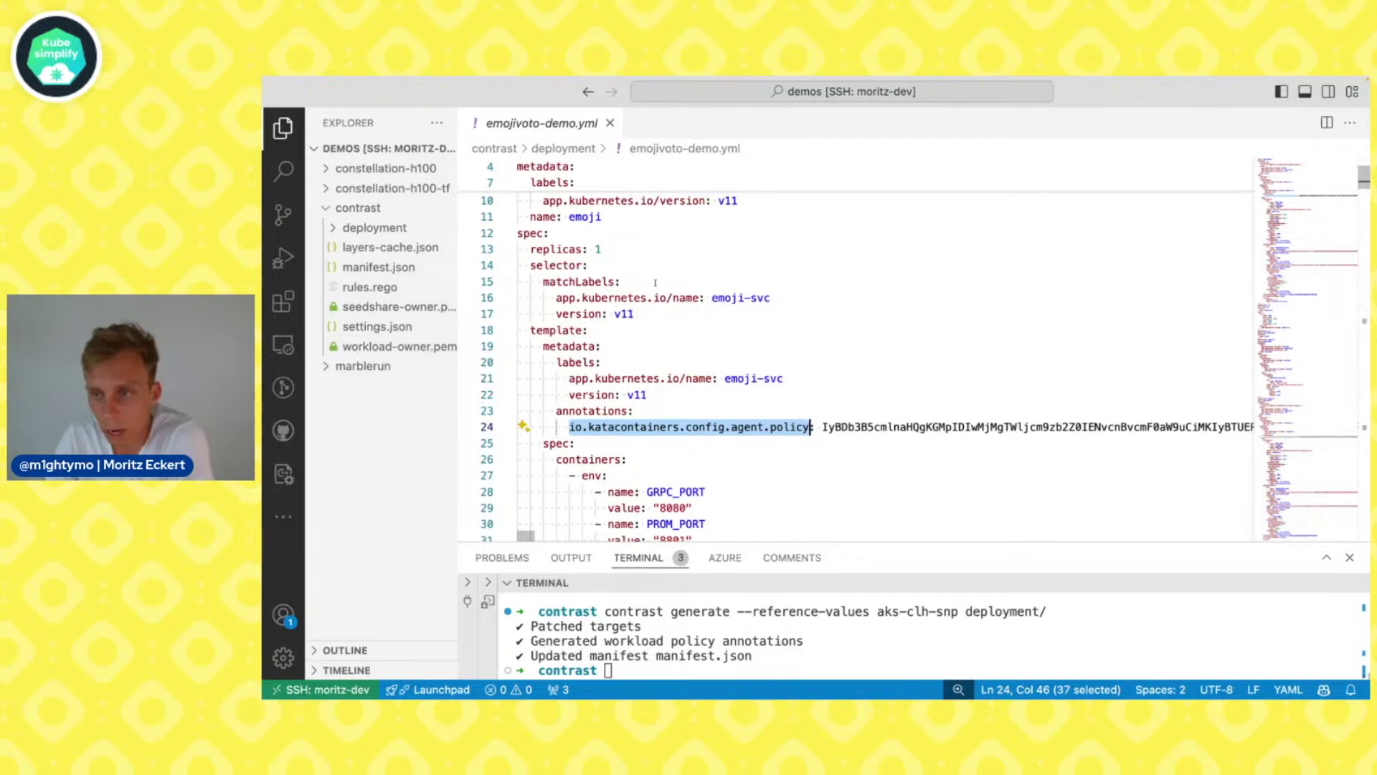
pyautogui.scroll(3, 645, 316)
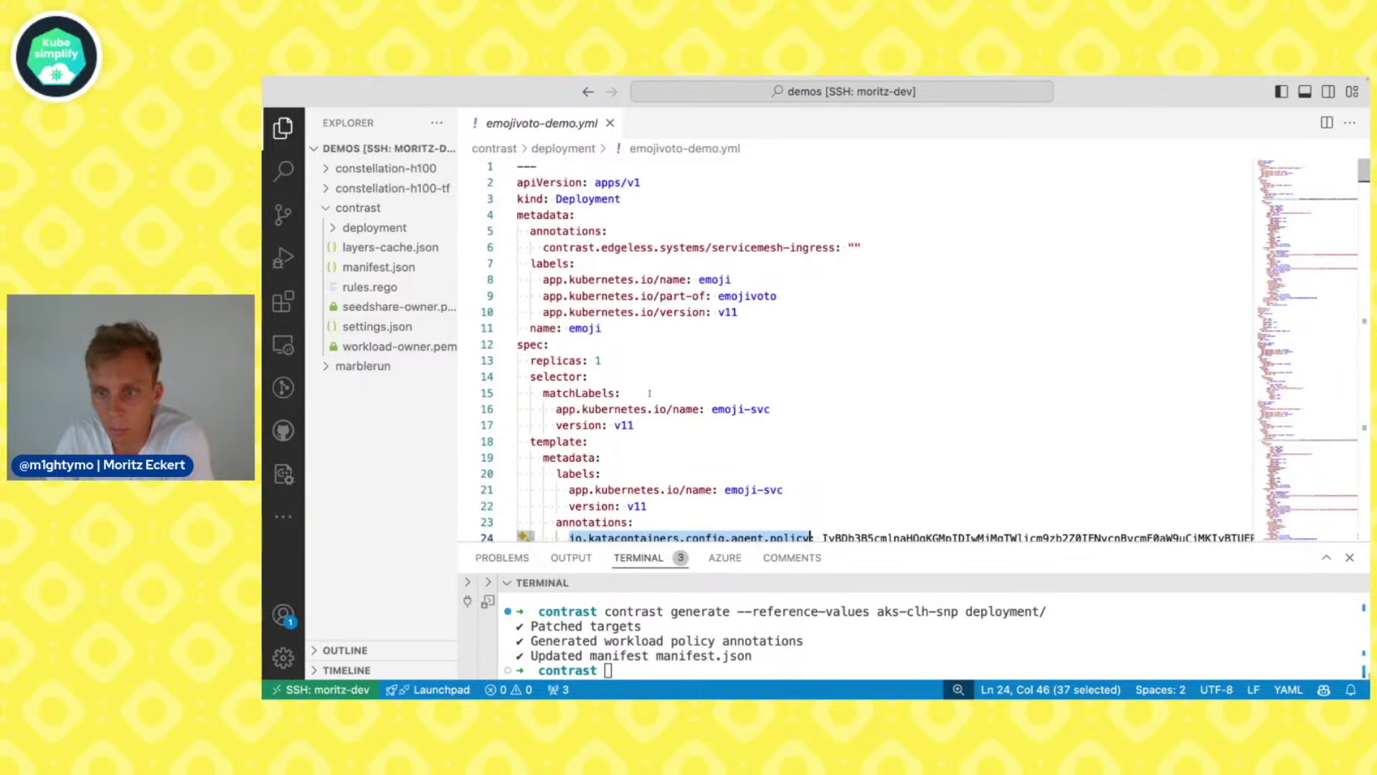
pyautogui.scroll(-2, 650, 394)
pyautogui.scroll(-1, 650, 394)
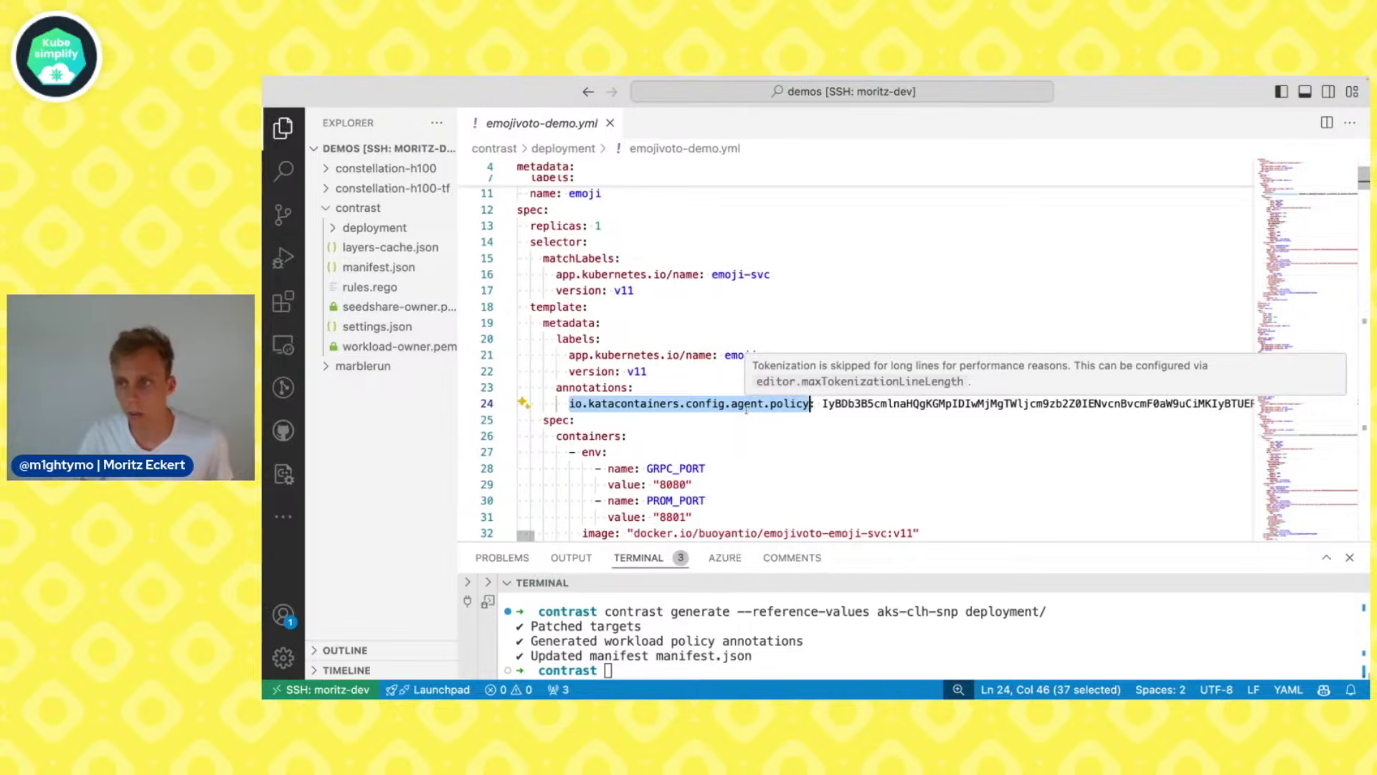
# Switch to the browser and review the kubectl apply command under Deploy the Contrast Coordinator in the Contrast docs
pyautogui.hotkey('ctrl', 'Left')
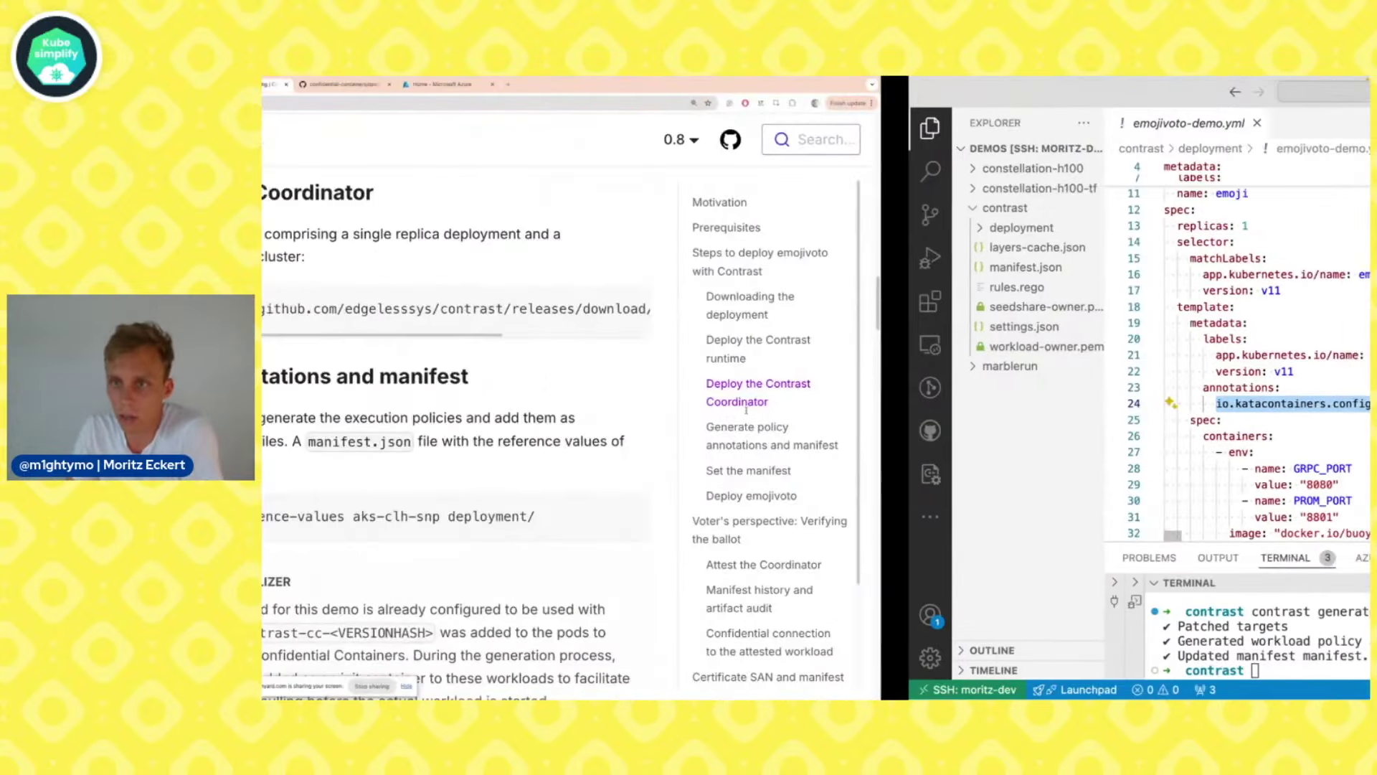
pyautogui.scroll(2, 738, 394)
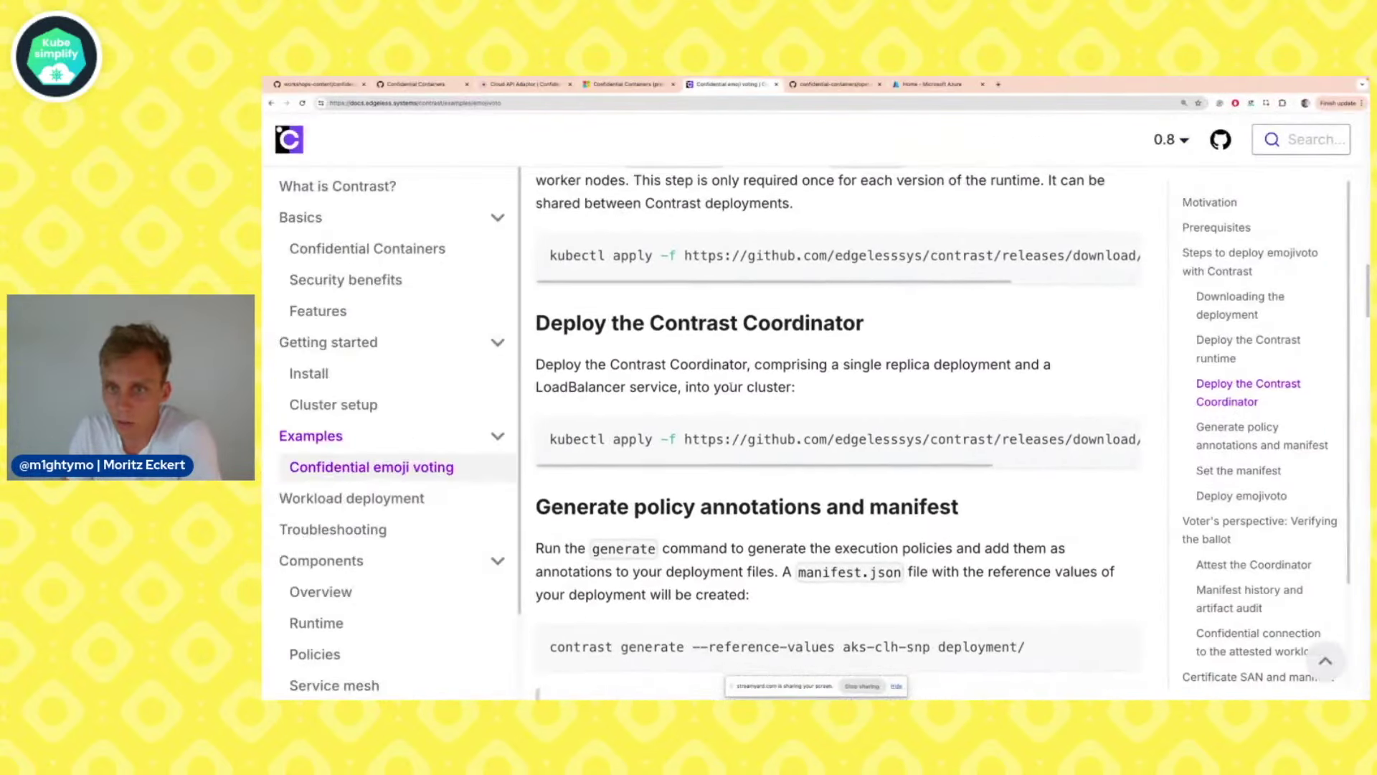
pyautogui.tripleClick(699, 323)
pyautogui.hscroll(5, 674, 459)
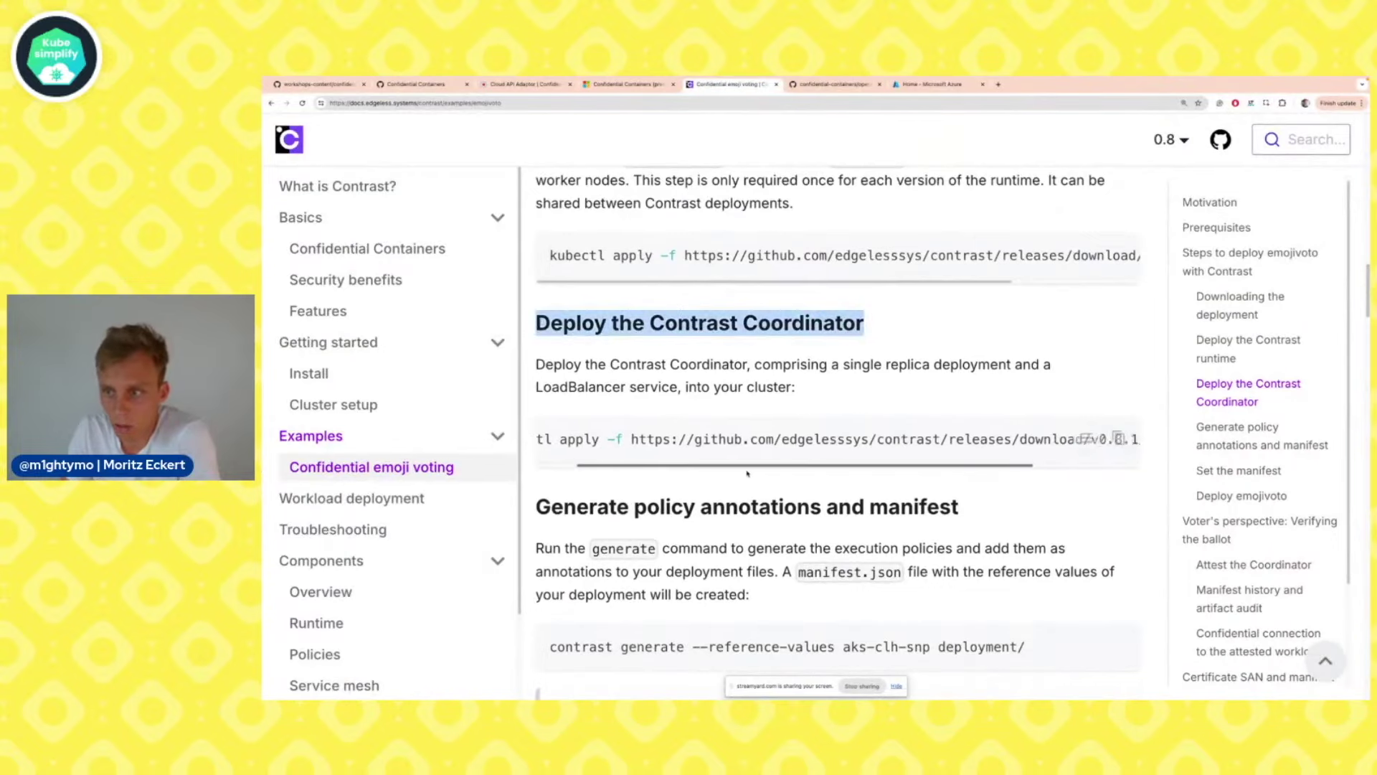
pyautogui.hscroll(-5, 650, 469)
pyautogui.tripleClick(815, 439)
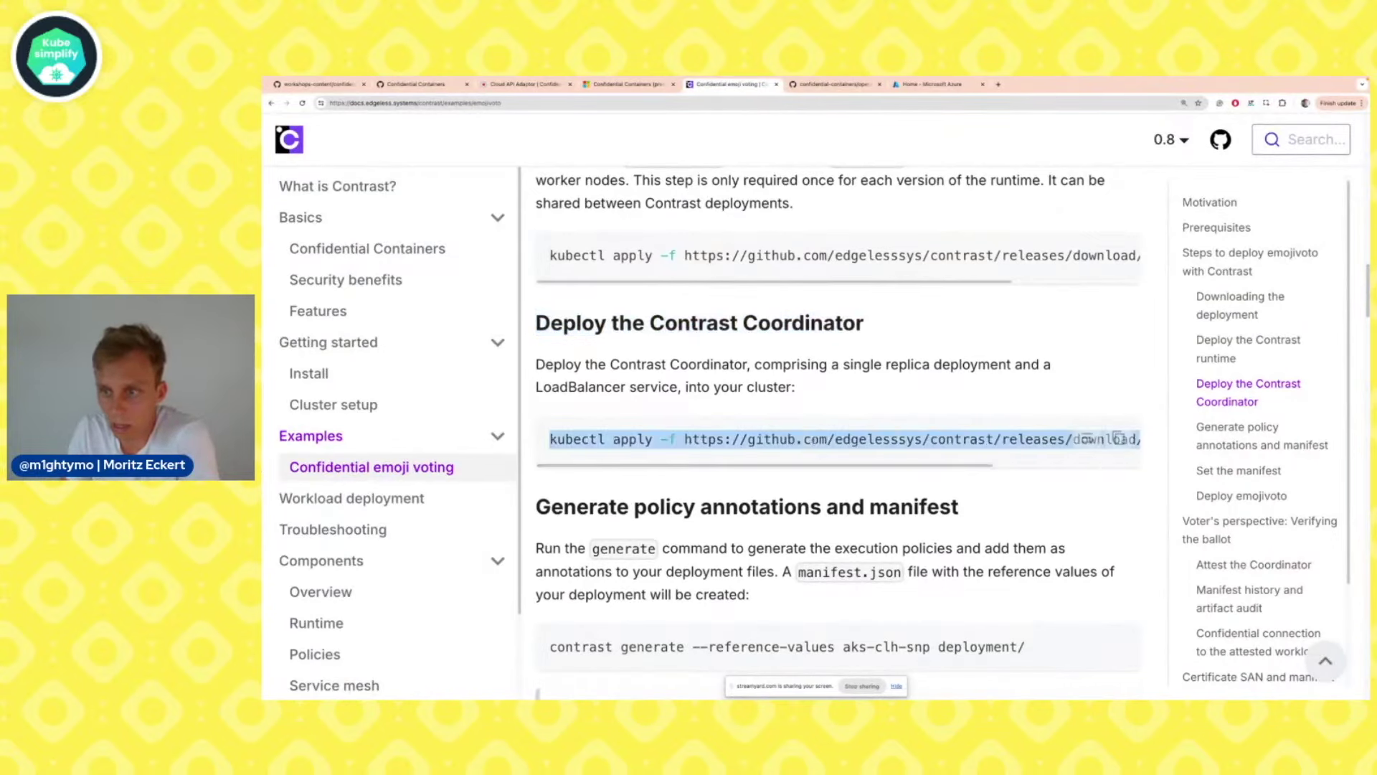
# Return to VS Code, enlarge the terminal, run kubectl get pods and highlight the coordinator pod's name
pyautogui.hotkey('ctrl', 'Right')
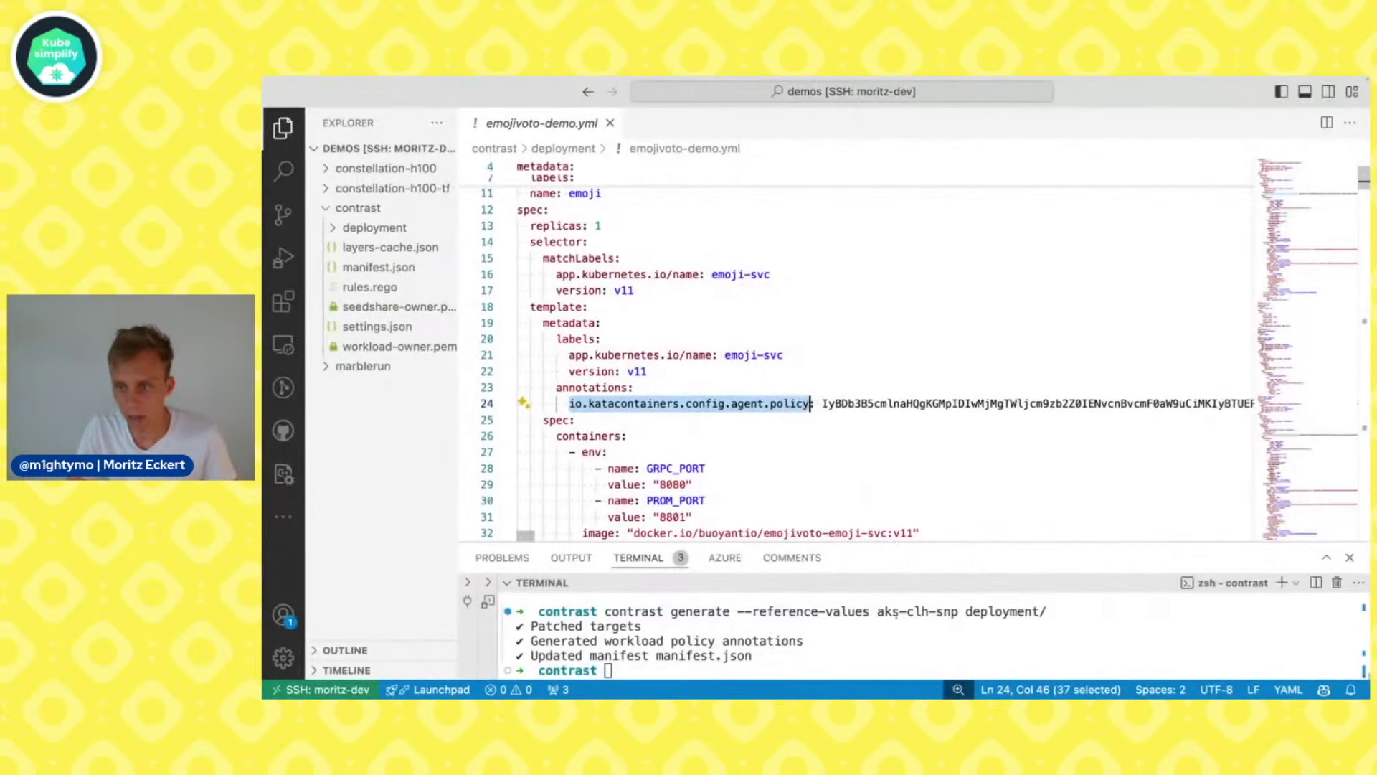
pyautogui.moveTo(895, 542); pyautogui.dragTo(895, 446)
pyautogui.click(897, 574)
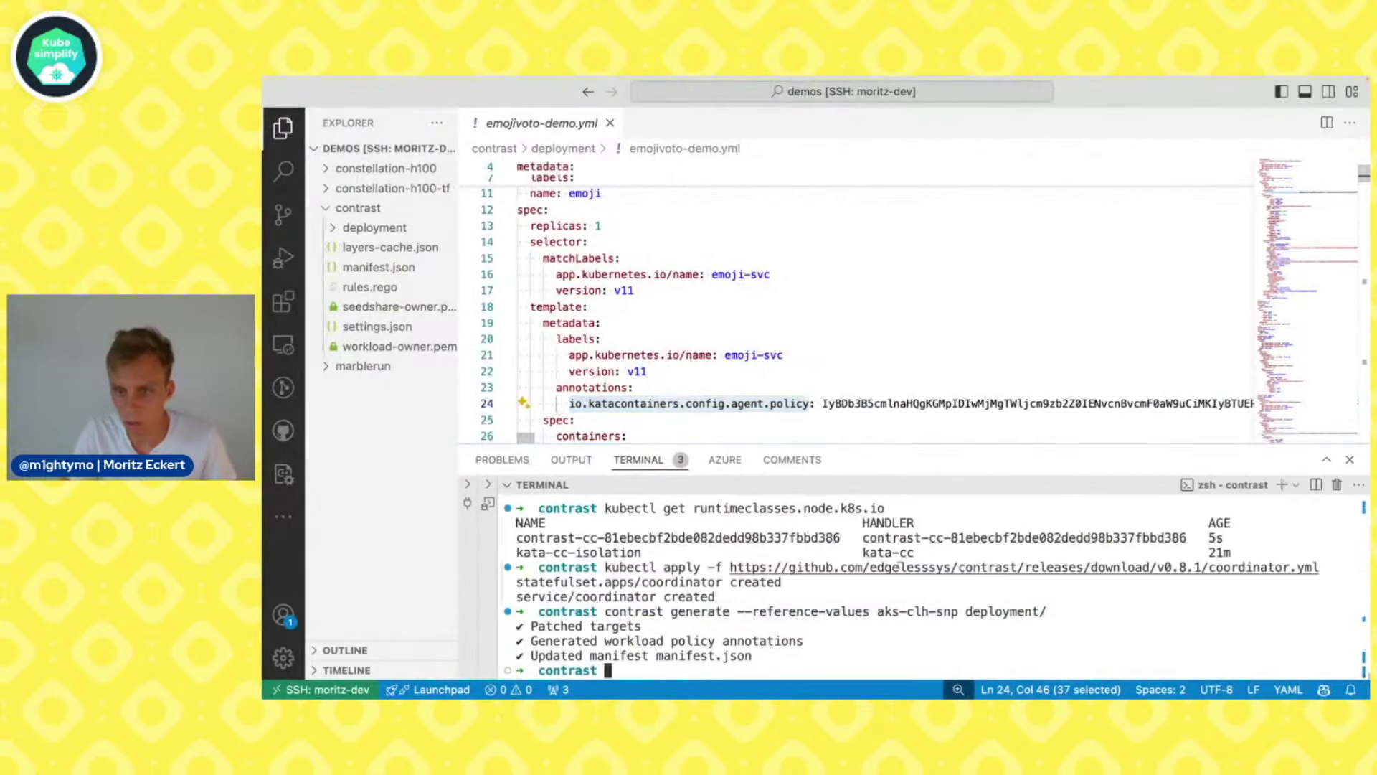
pyautogui.write('kubectl get pods')
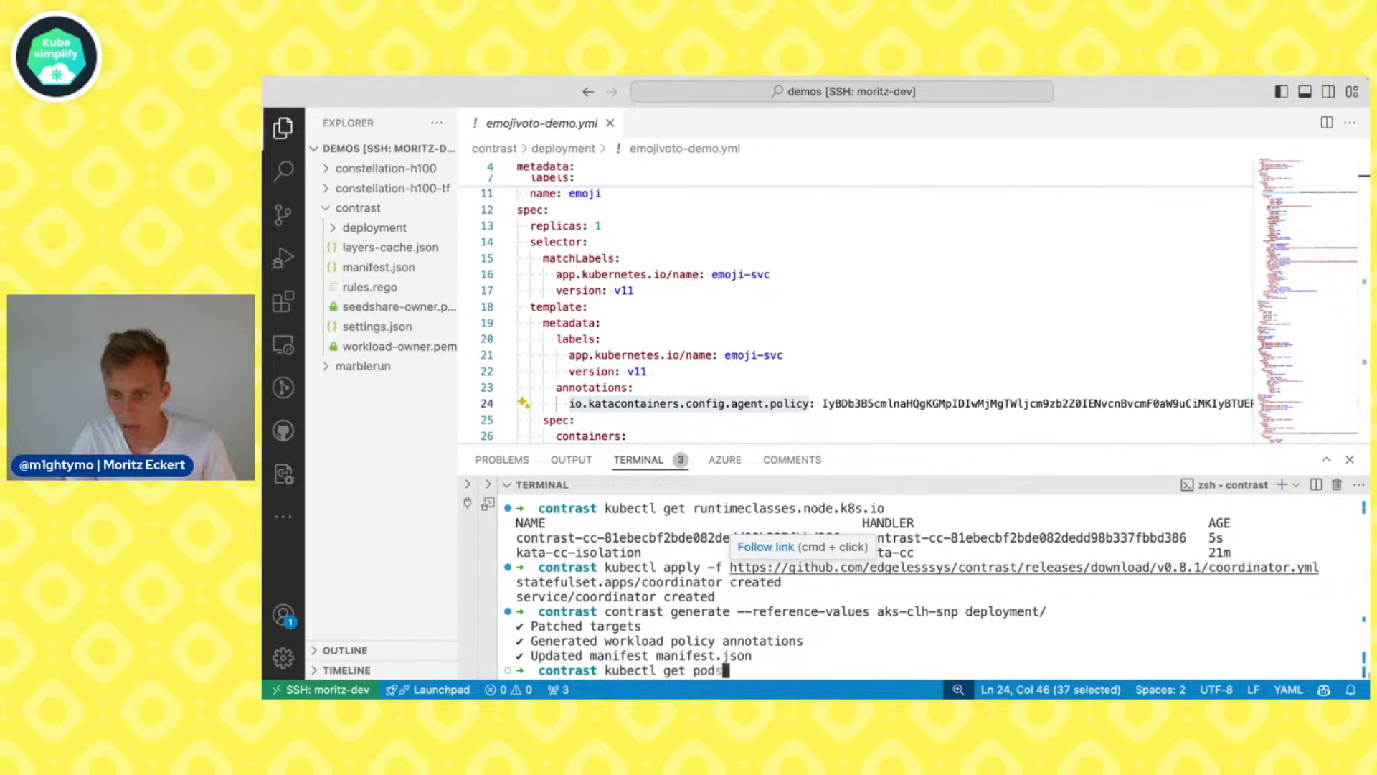
pyautogui.press('Return')
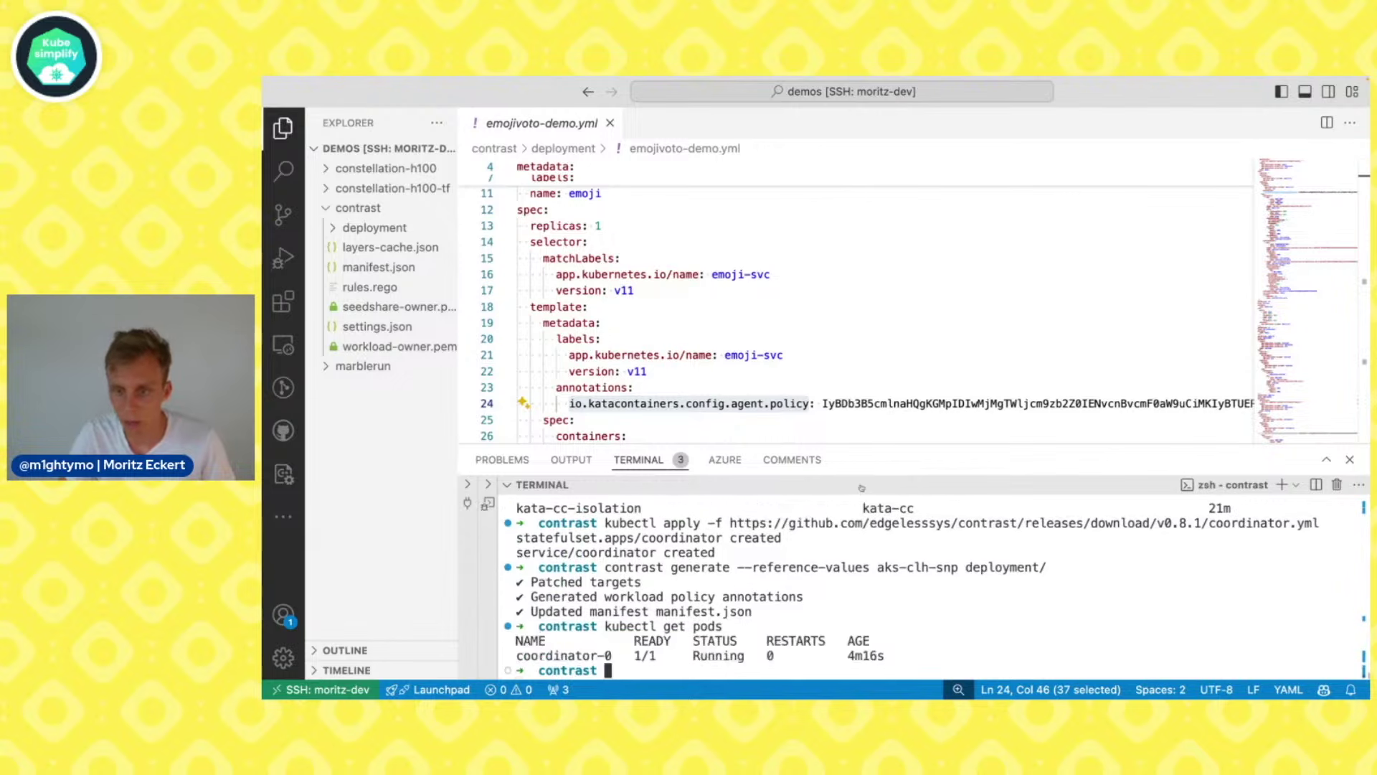
pyautogui.moveTo(853, 444); pyautogui.dragTo(853, 358)
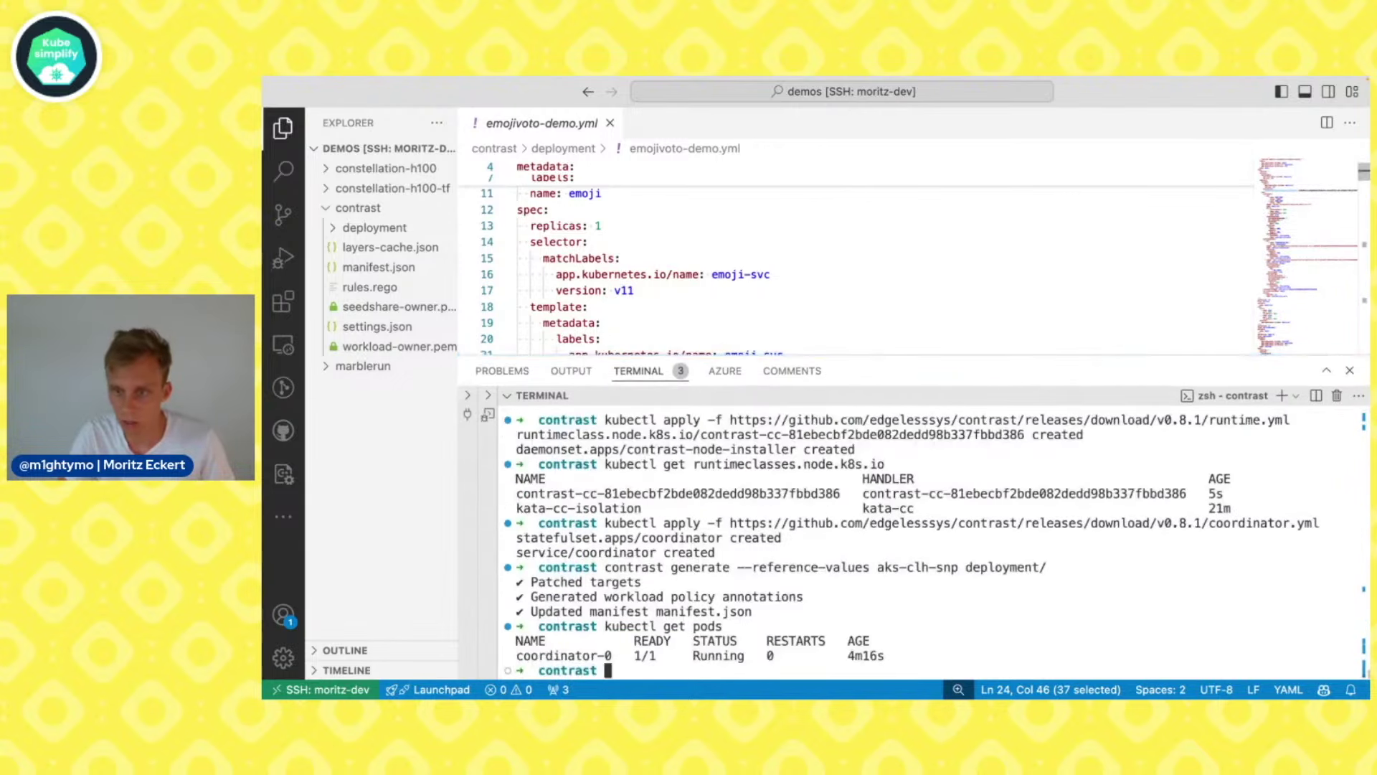
pyautogui.moveTo(517, 655); pyautogui.dragTo(612, 655)
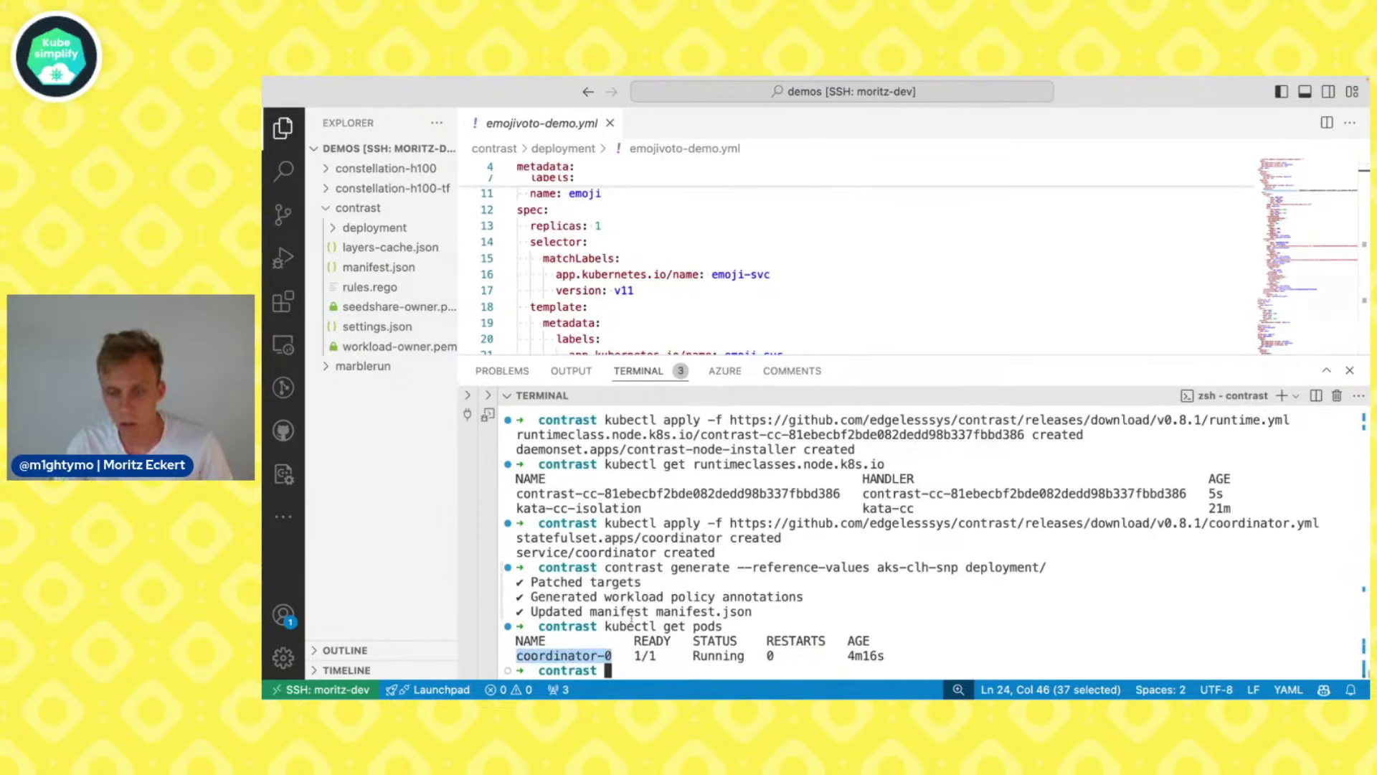
# Run kubectl describe pods coordinator-0 in the terminal
pyautogui.write('kubectl')
pyautogui.press('Tab')
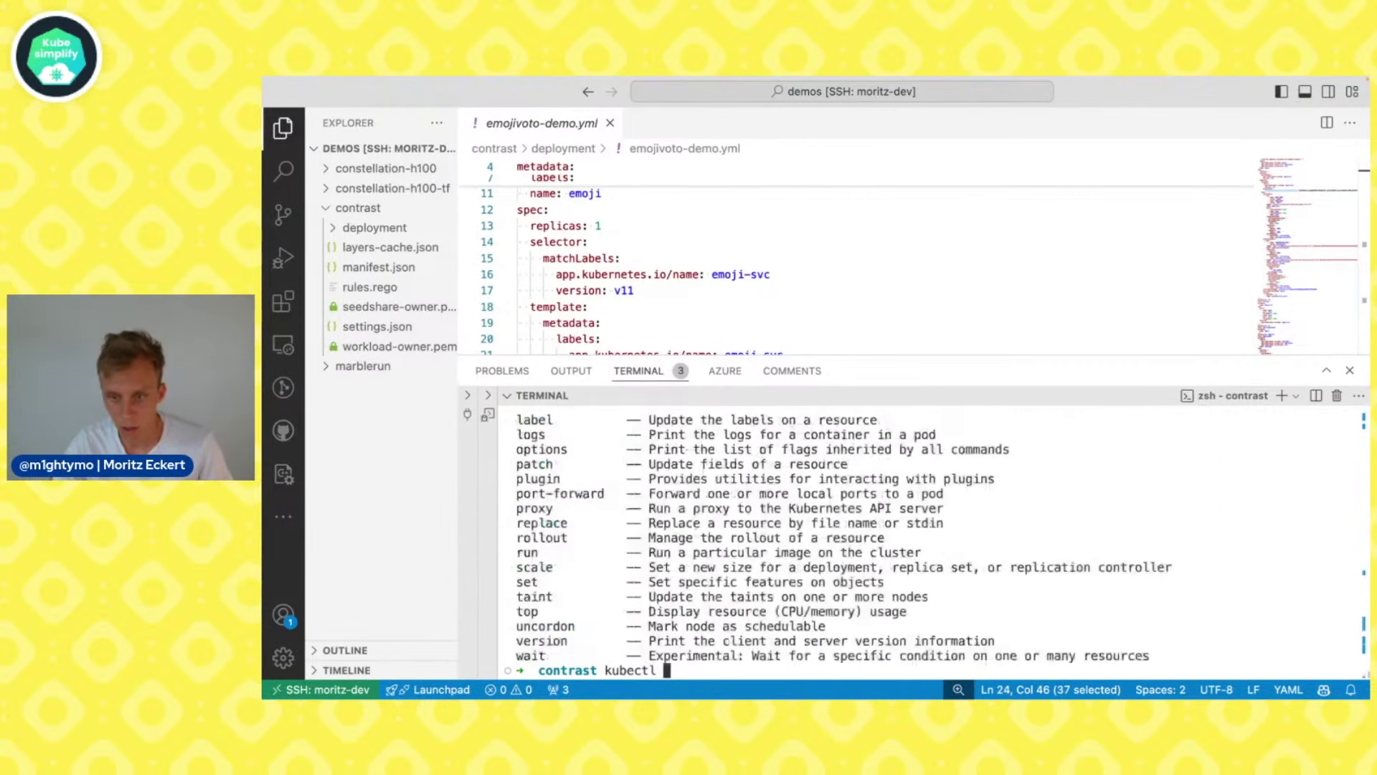
pyautogui.write('get')
pyautogui.press('BackSpace')
pyautogui.press('BackSpace')
pyautogui.press('BackSpace')
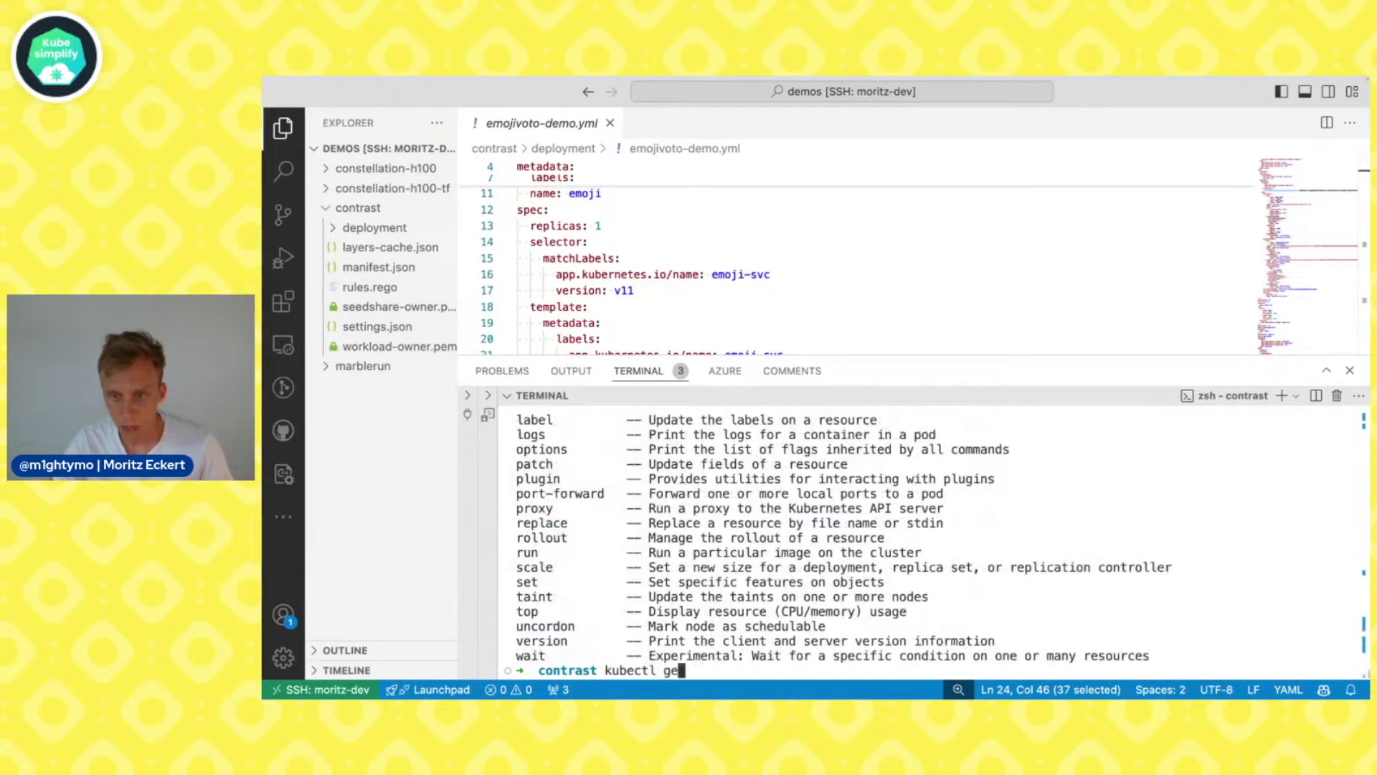
pyautogui.write('desc')
pyautogui.write('ribe pods')
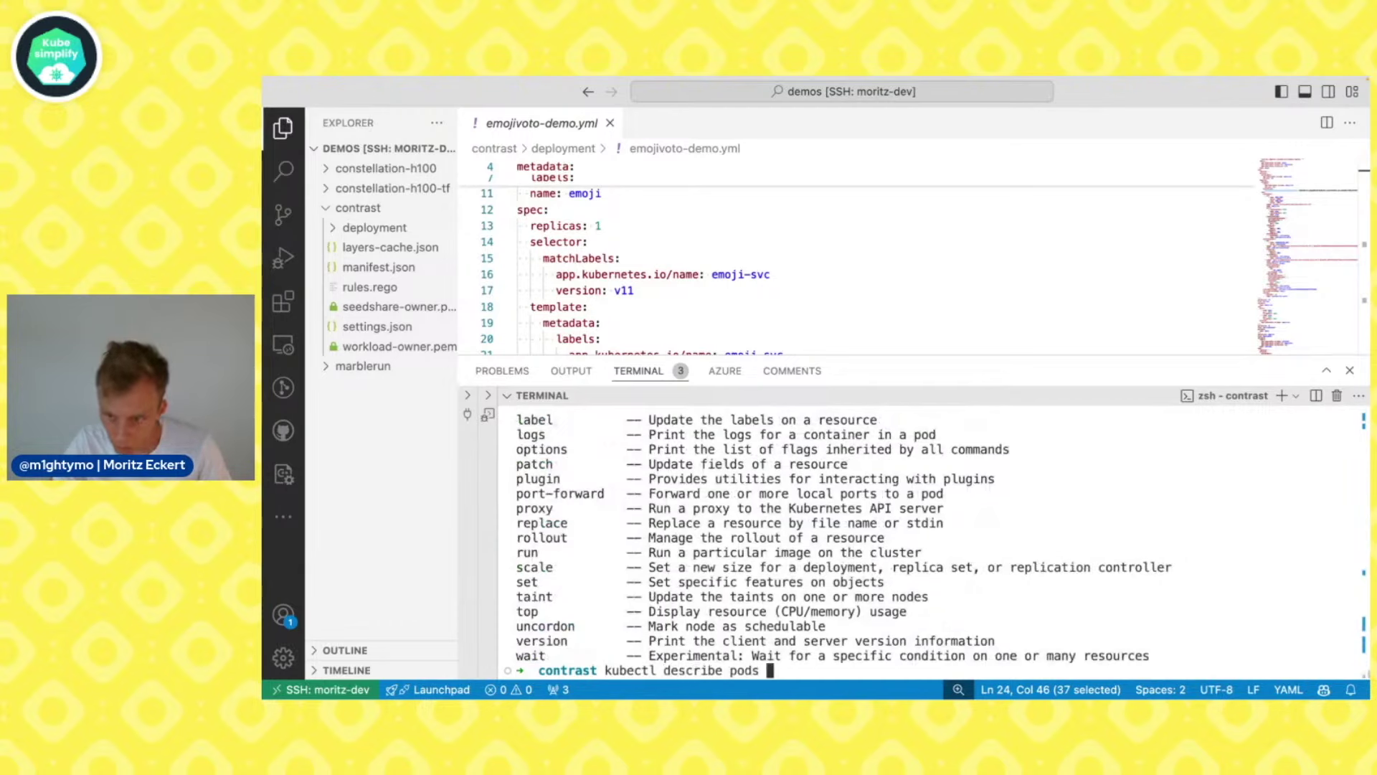
pyautogui.write(' co')
pyautogui.press('Tab')
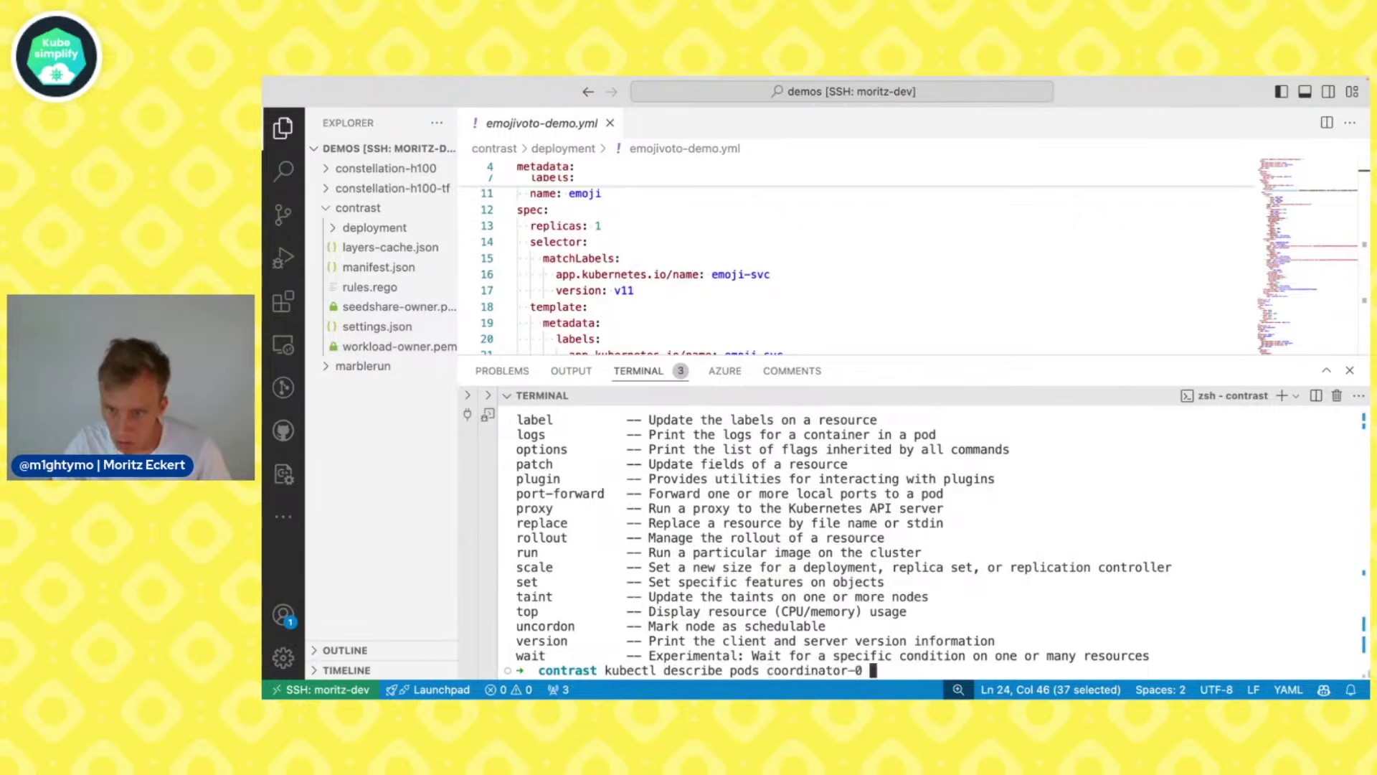
pyautogui.press('Return')
# Examine the coordinator pod's description in an enlarged terminal, highlighting its Runtime Class Name and reading through its volumes and events
pyautogui.scroll(10, 663, 568)
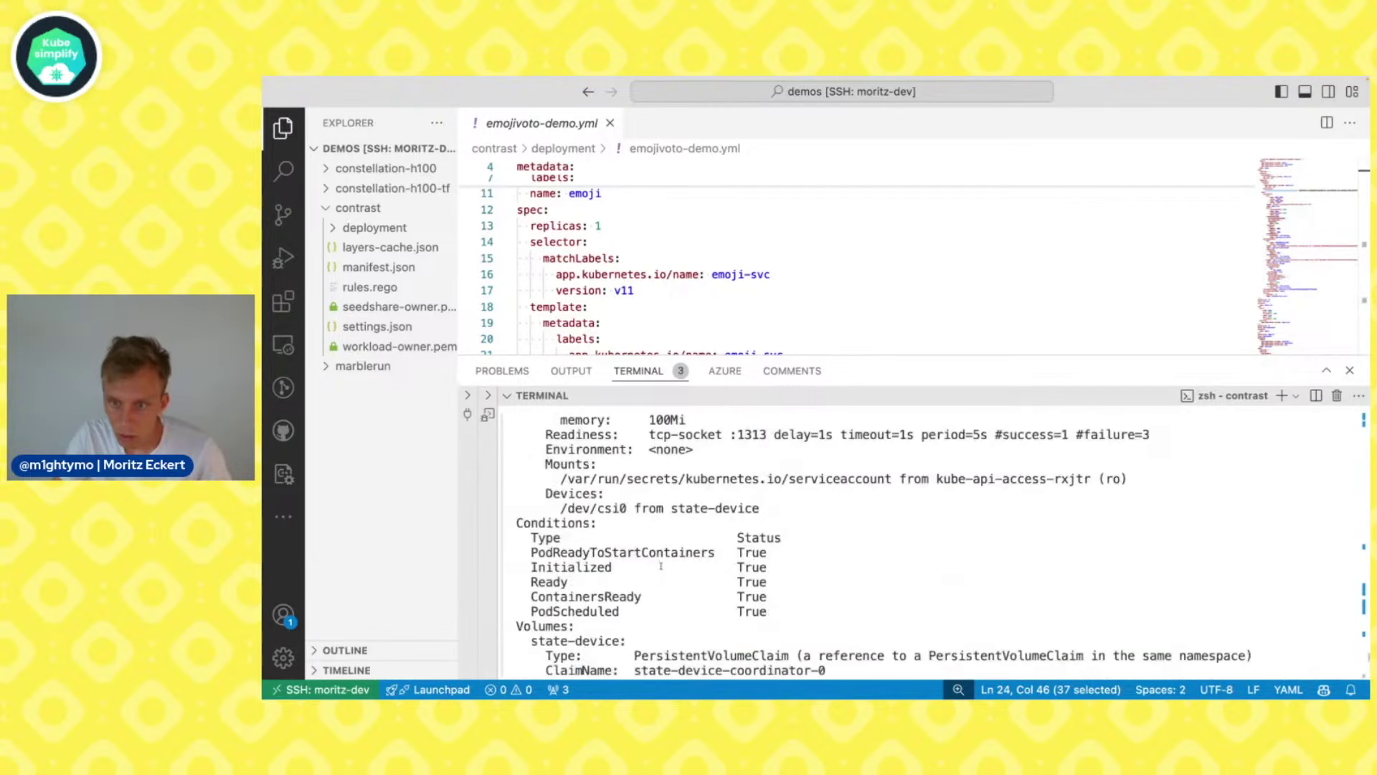
pyautogui.scroll(8, 661, 566)
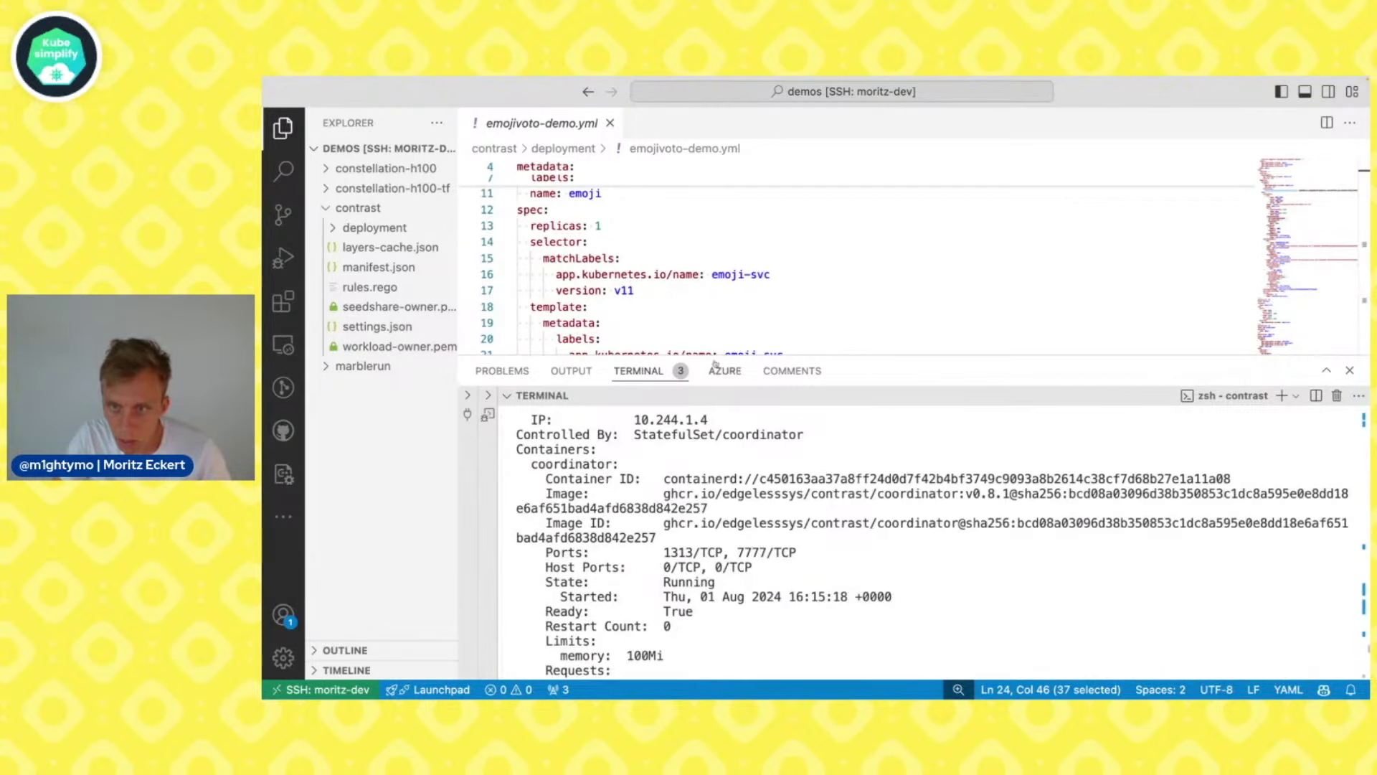
pyautogui.moveTo(769, 356); pyautogui.dragTo(771, 206)
pyautogui.scroll(-10, 728, 554)
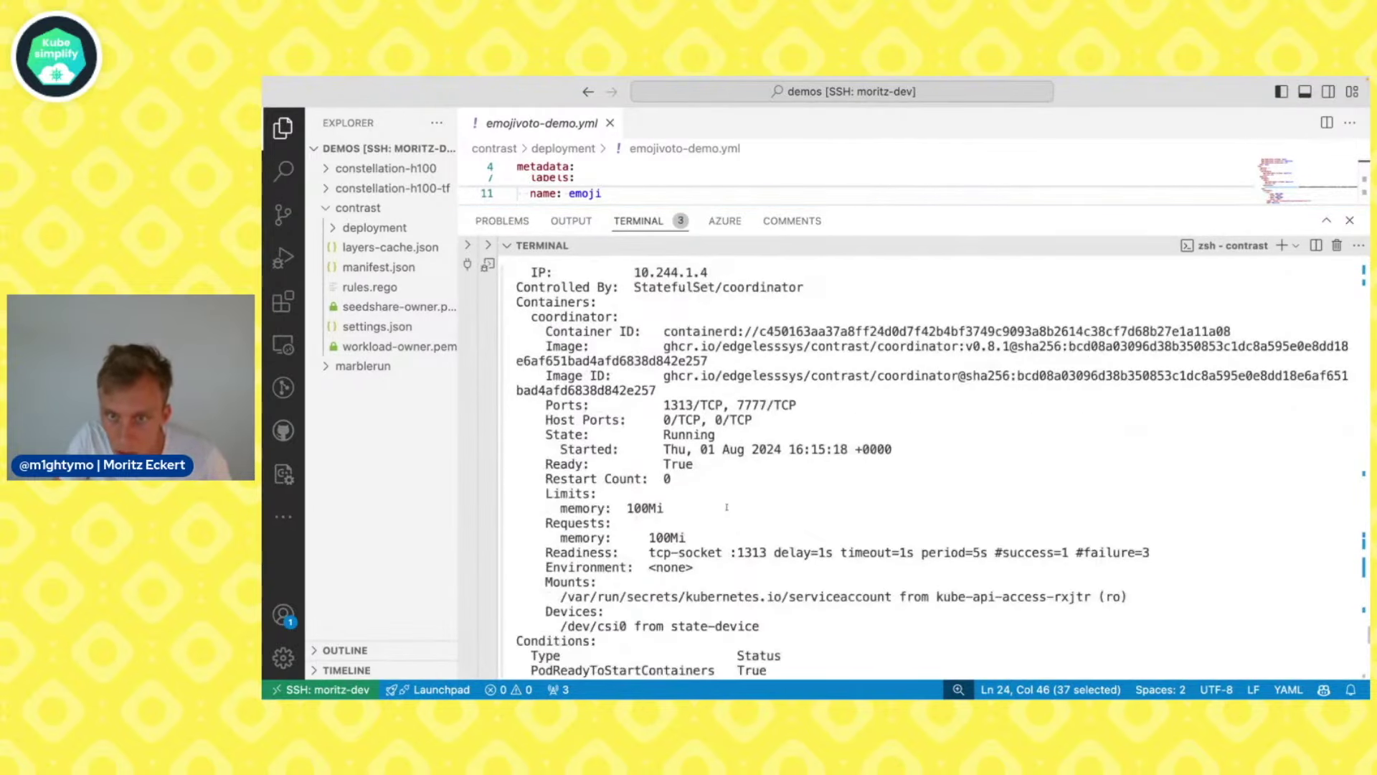
pyautogui.scroll(10, 725, 506)
pyautogui.scroll(-5, 722, 524)
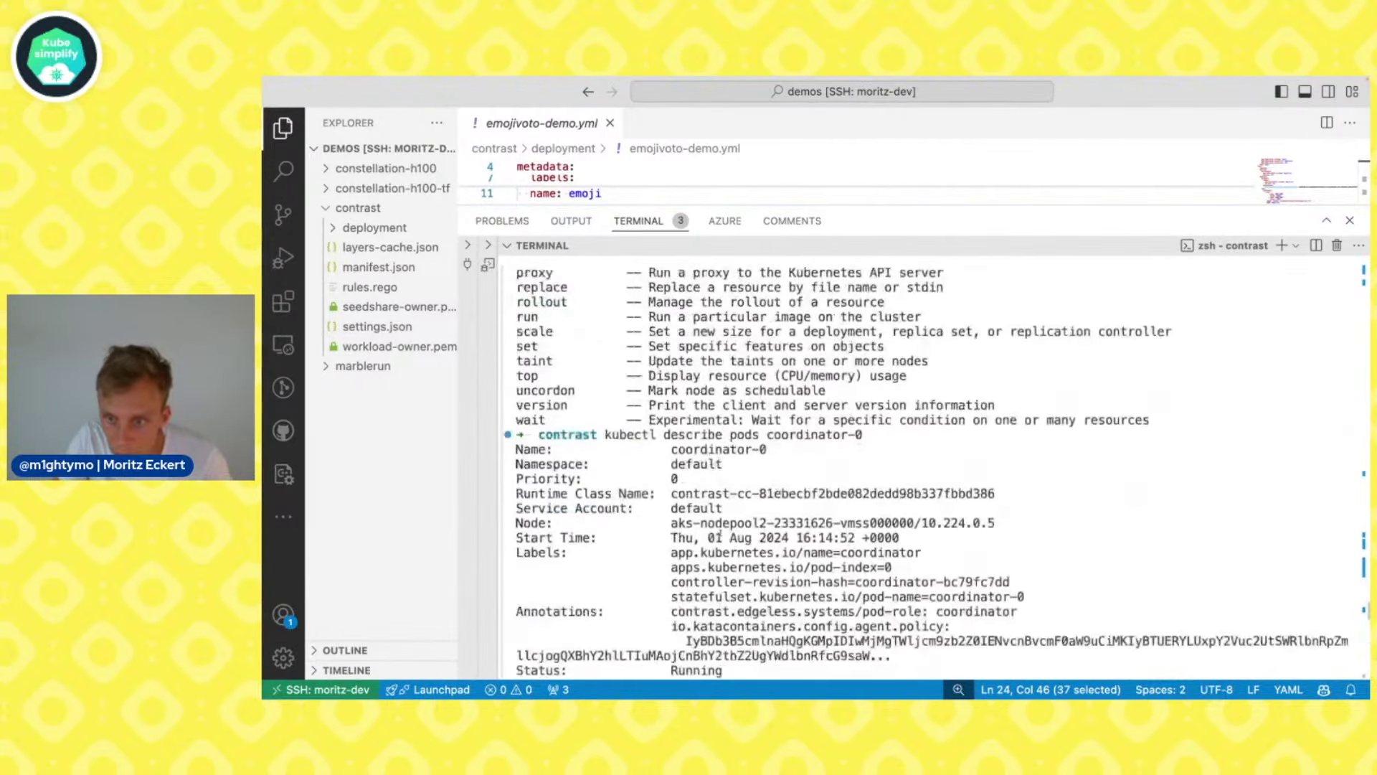
pyautogui.tripleClick(620, 423)
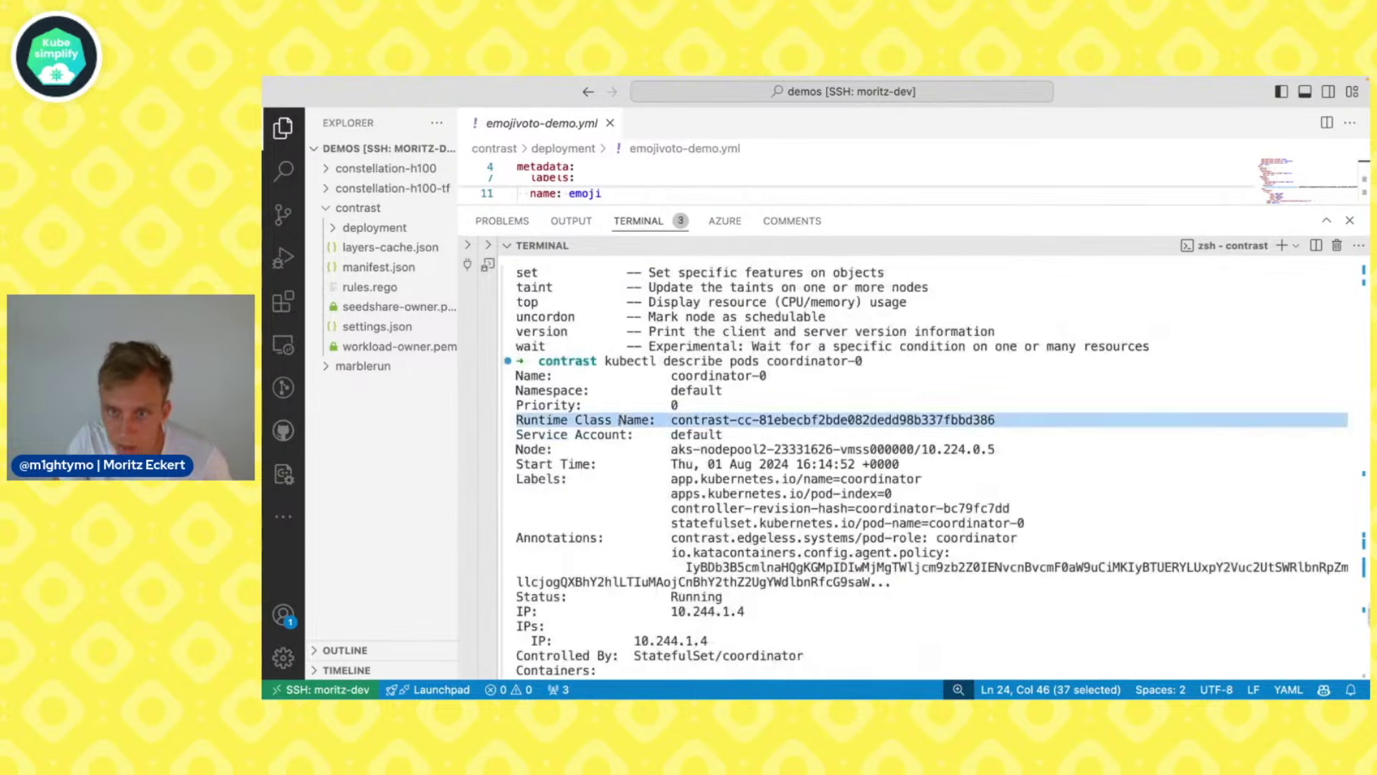
pyautogui.moveTo(1002, 422); pyautogui.dragTo(486, 420)
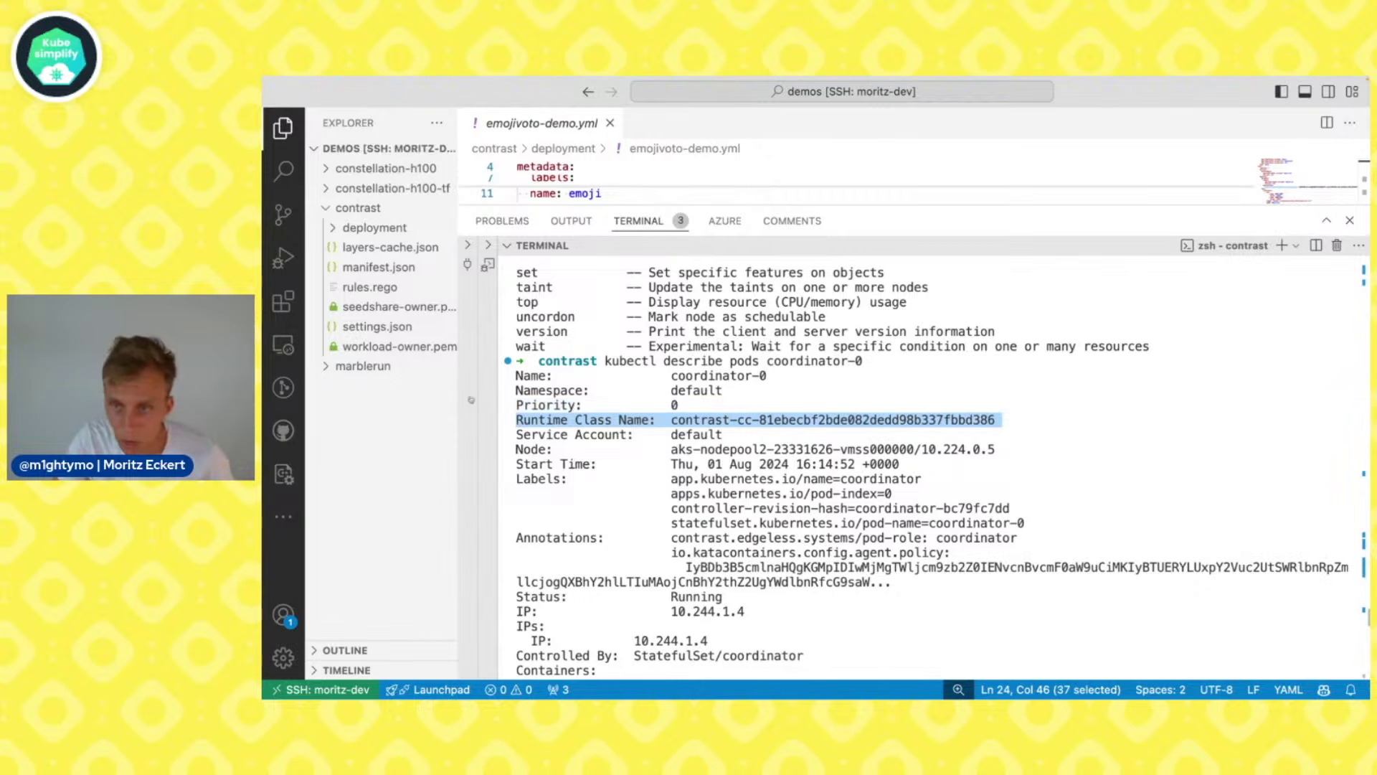
pyautogui.moveTo(671, 420); pyautogui.dragTo(997, 420)
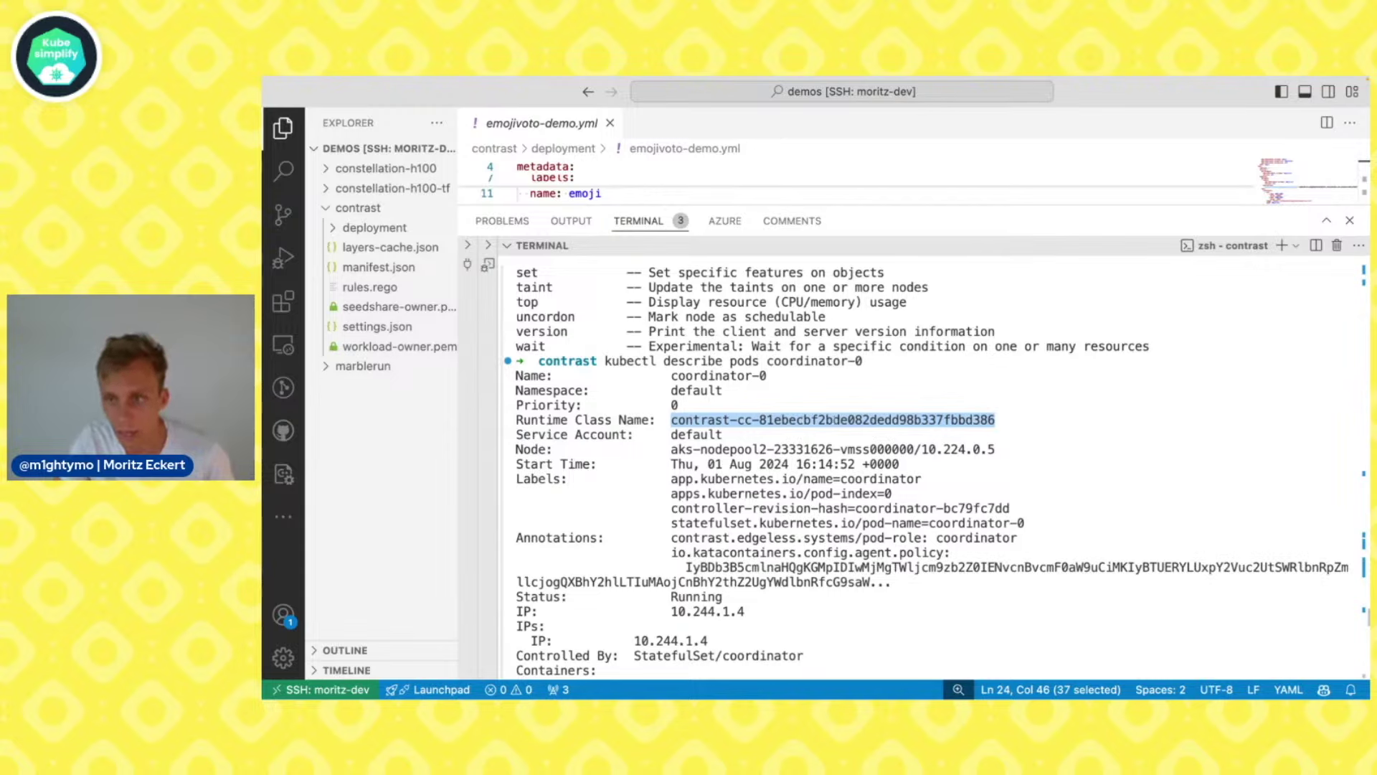
pyautogui.scroll(-15, 837, 419)
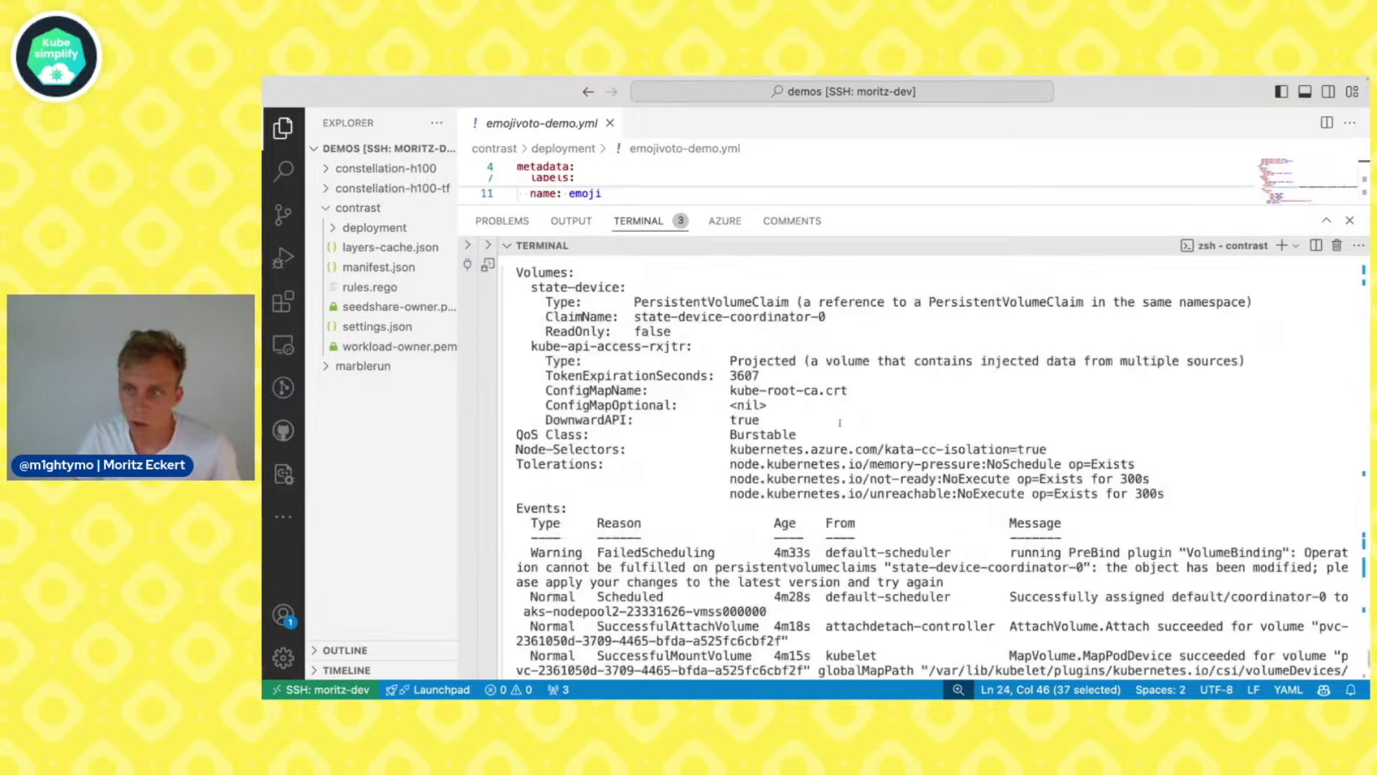
# Consult the Contrast architecture slide in PowerPoint, return to VS Code and select the emoji deployment's encoded agent policy value
pyautogui.hotkey('ctrl', 'Right')
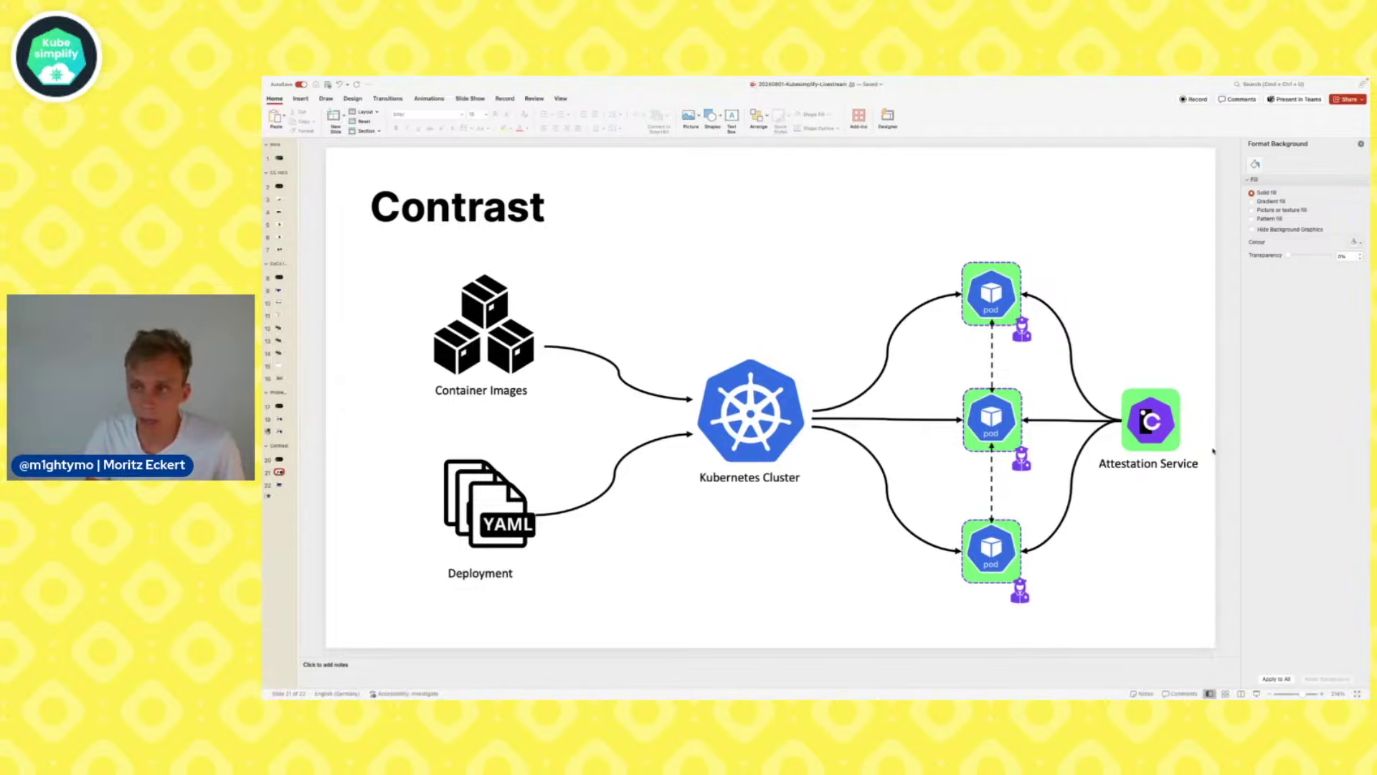
pyautogui.hotkey('ctrl', 'Left')
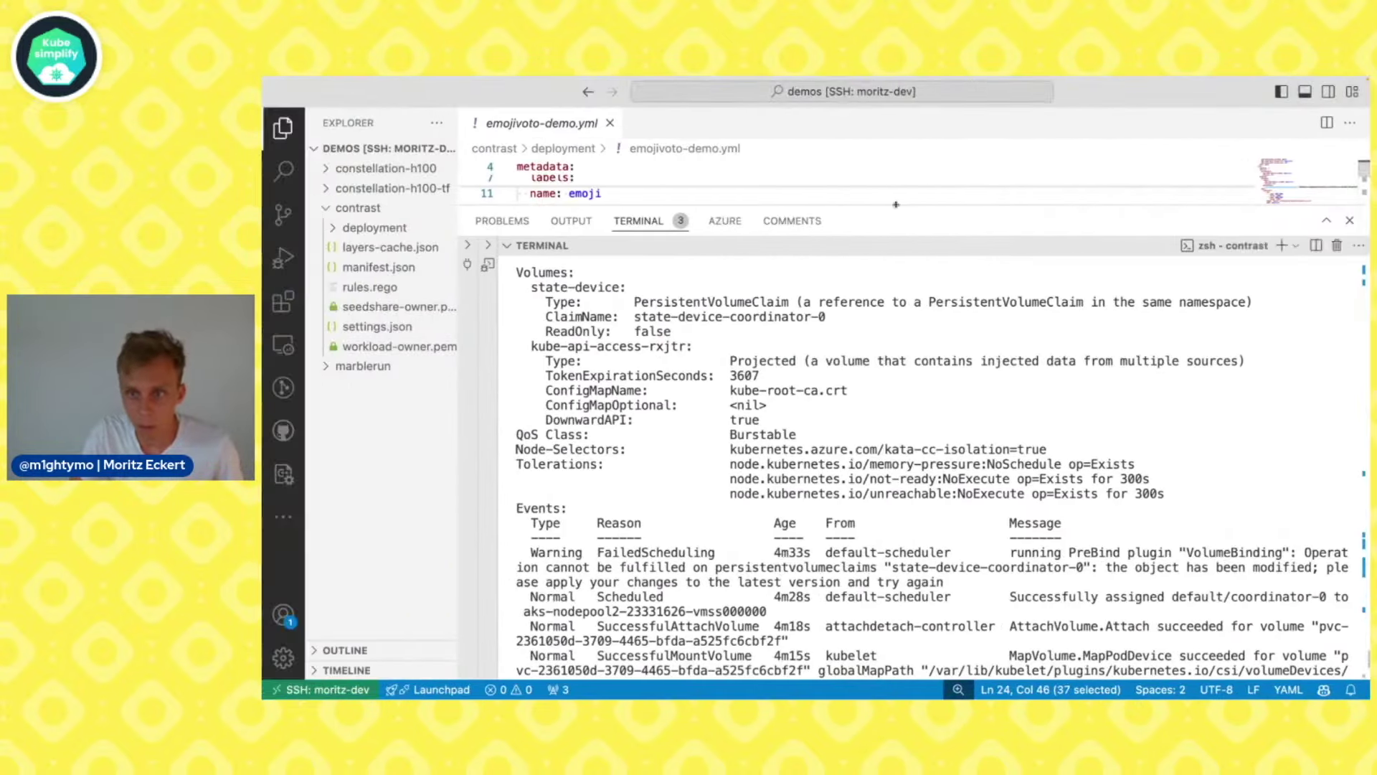
pyautogui.click(731, 403)
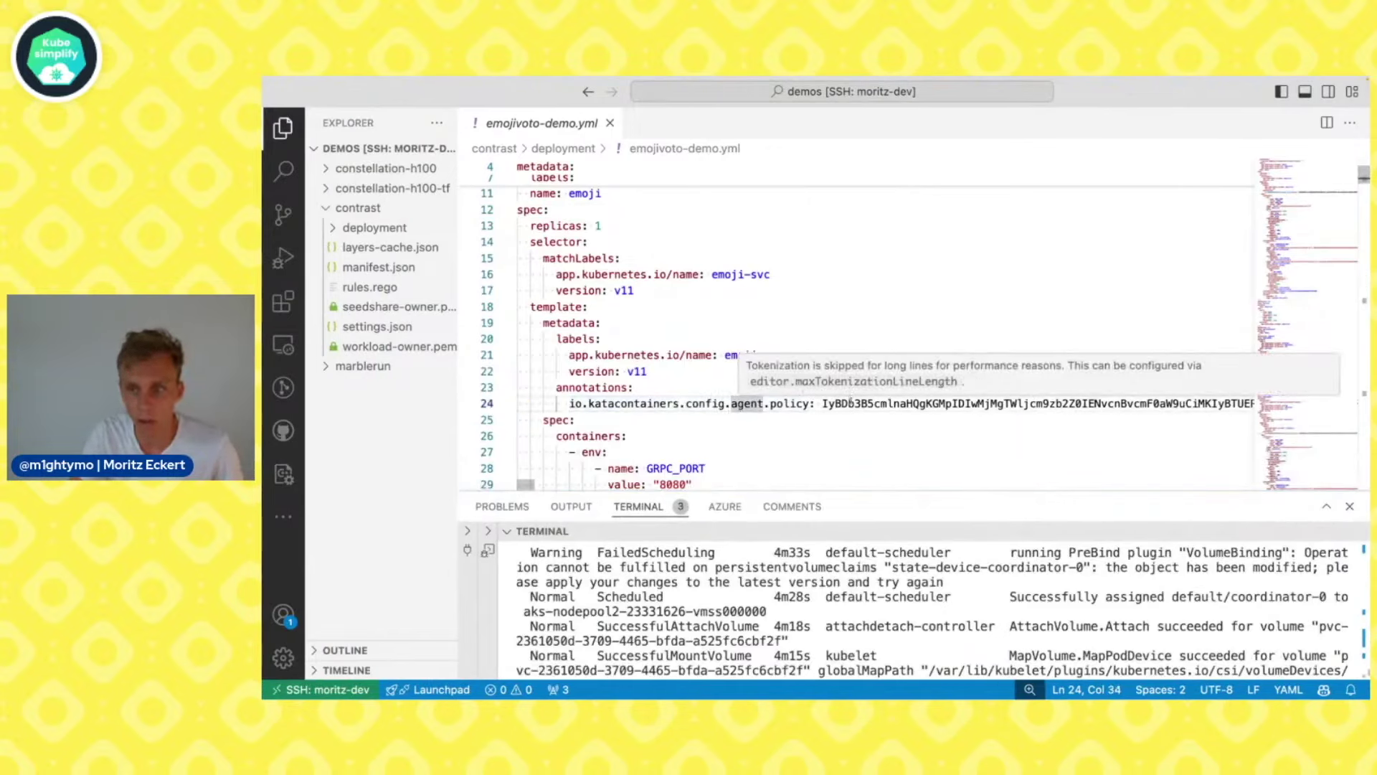
pyautogui.doubleClick(849, 403)
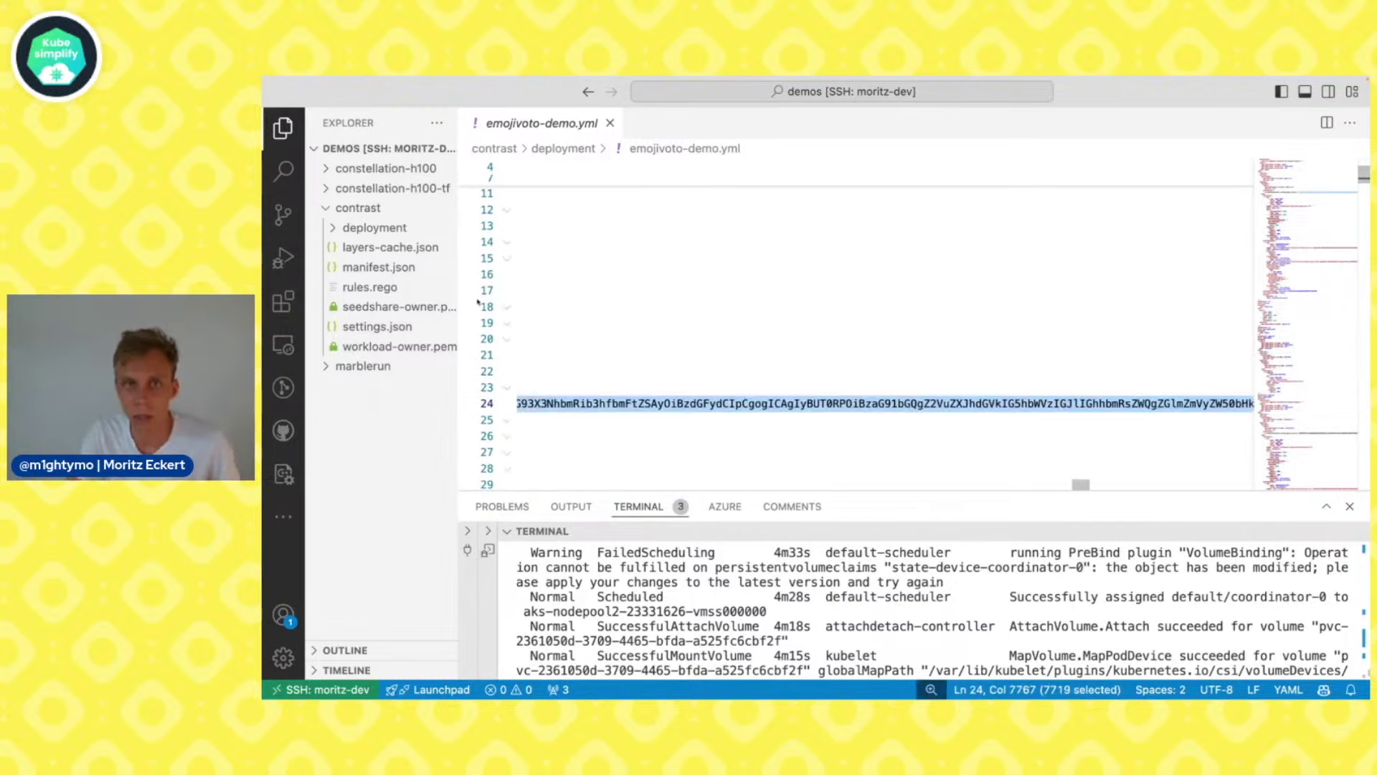
# Open manifest.json and examine the policy hashes for emoji, voting and web, followed by the ReferenceValues section
pyautogui.click(378, 266)
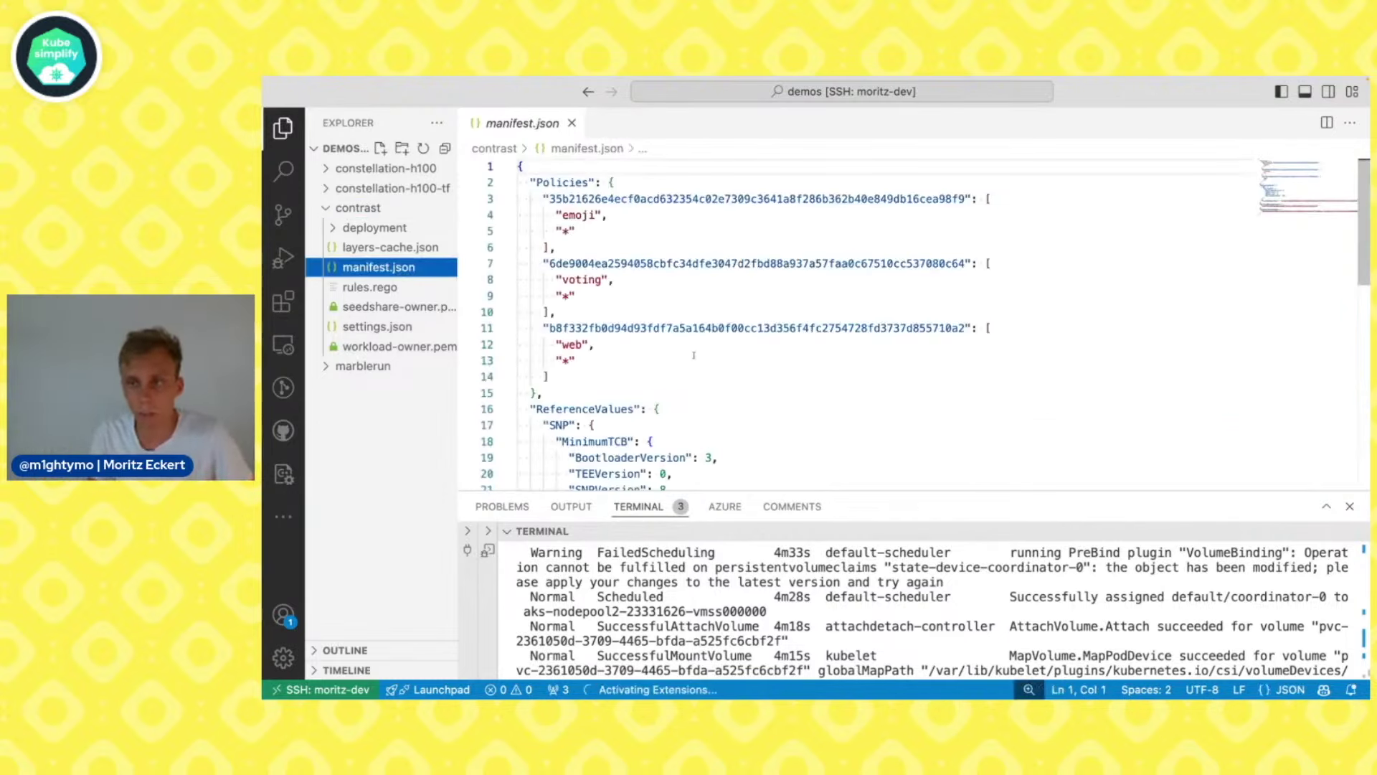
pyautogui.doubleClick(645, 201)
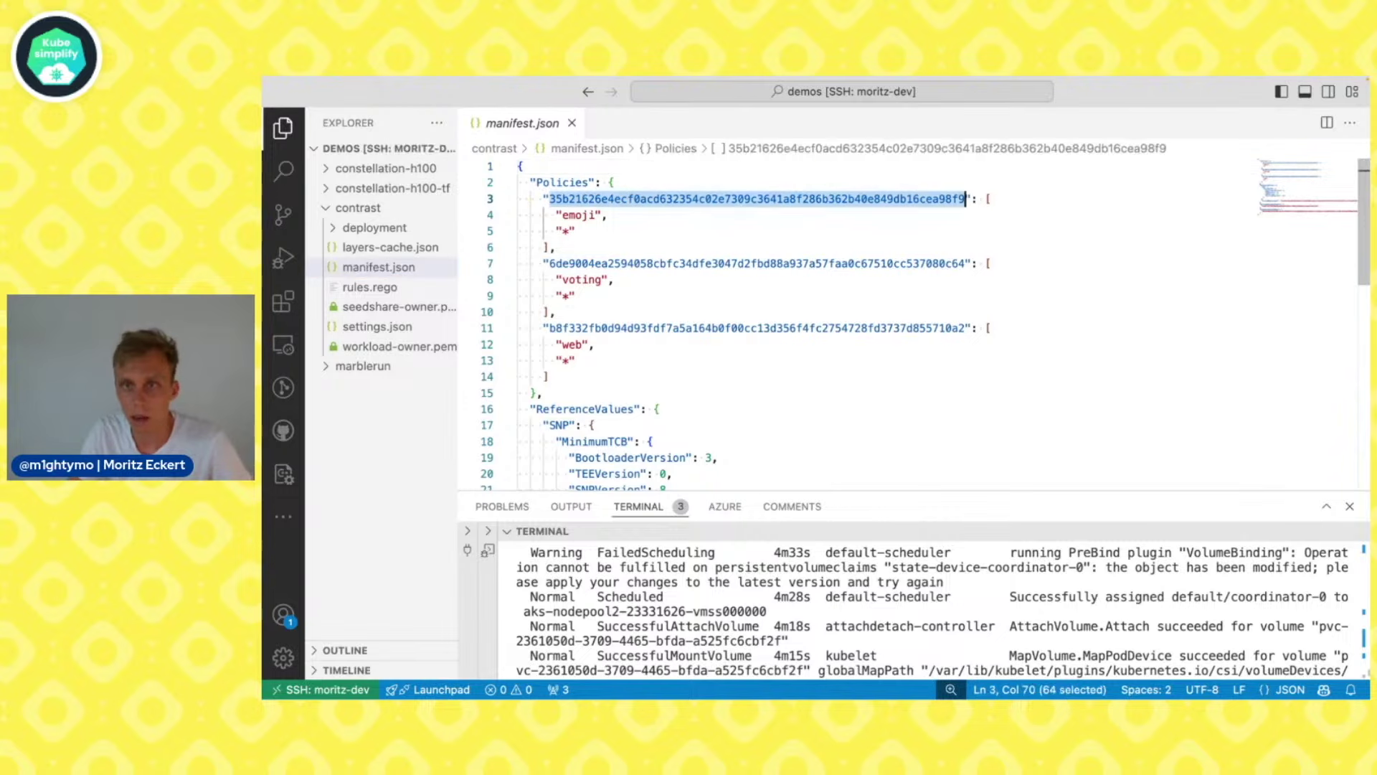
pyautogui.doubleClick(674, 263)
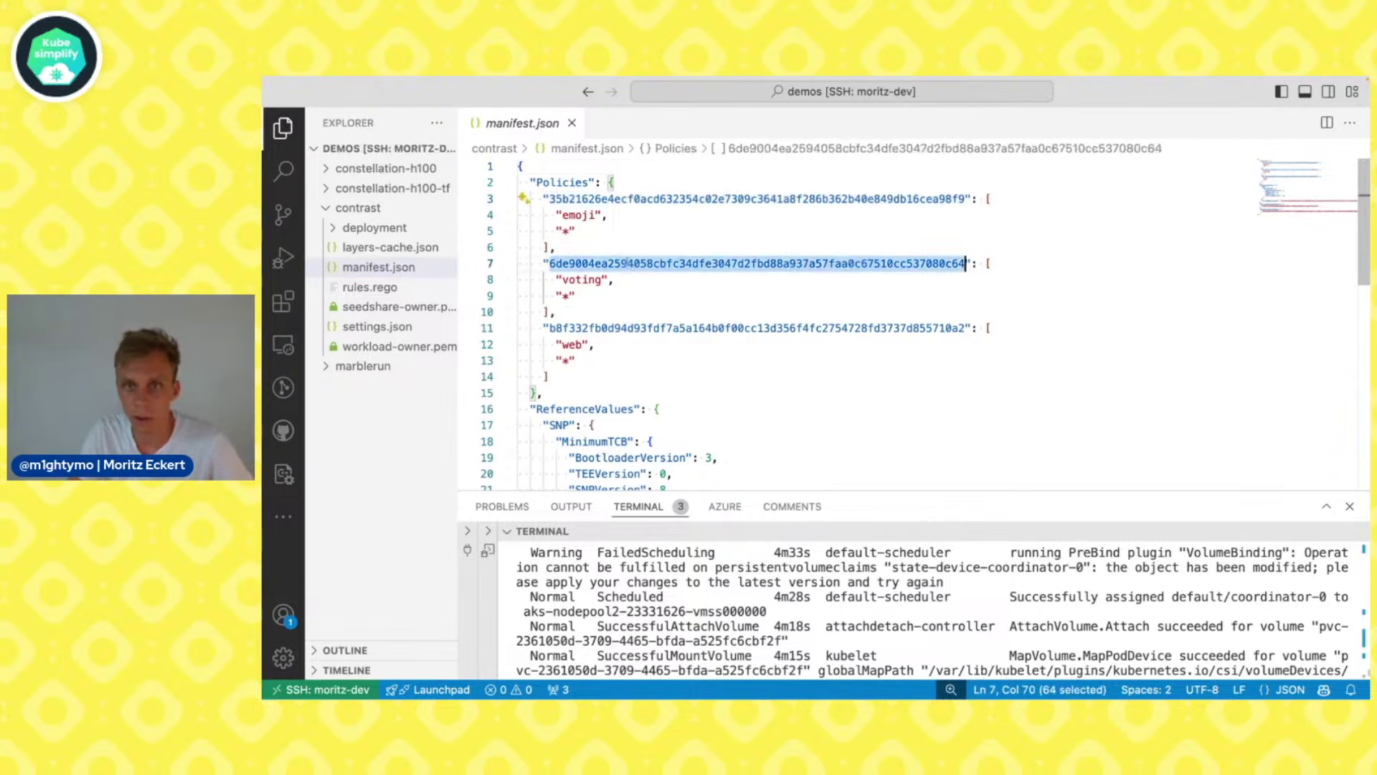
pyautogui.doubleClick(628, 199)
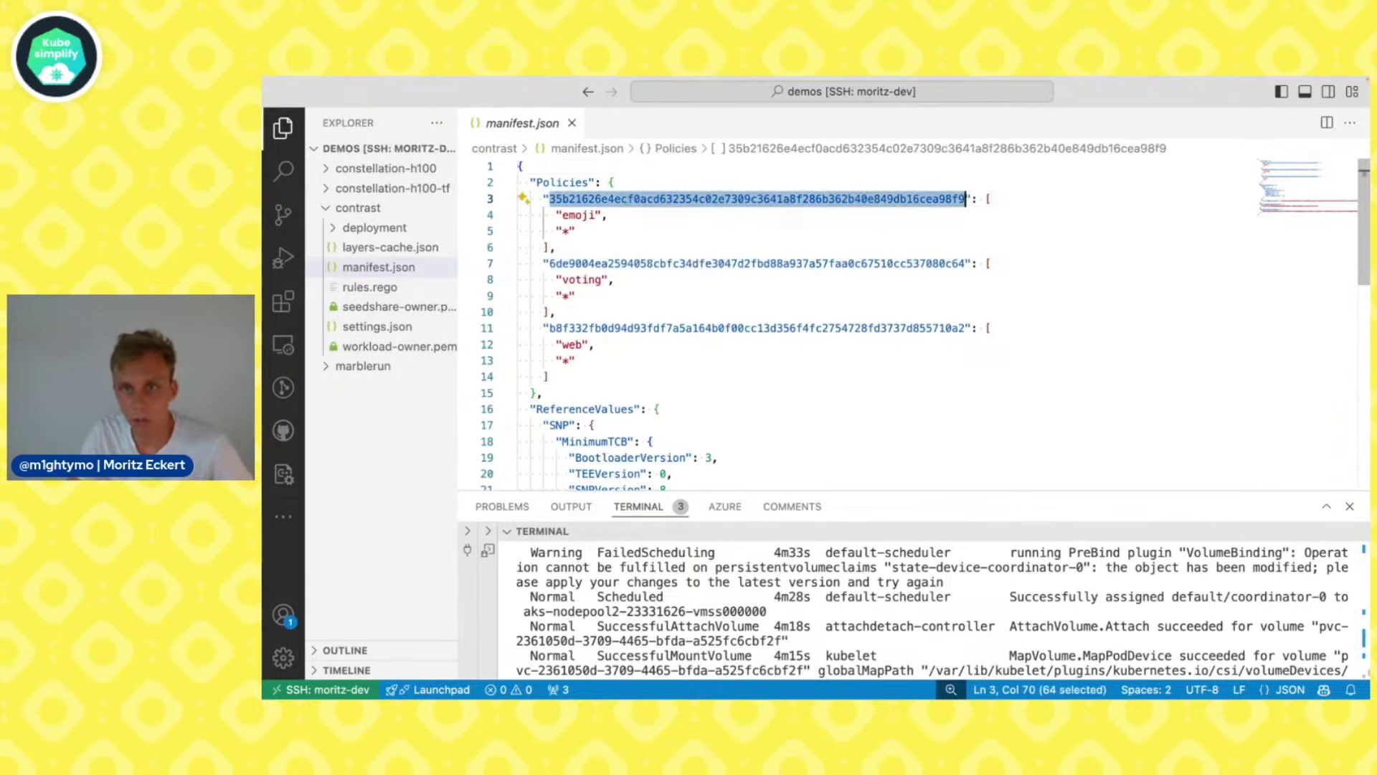
pyautogui.doubleClick(674, 263)
pyautogui.doubleClick(685, 328)
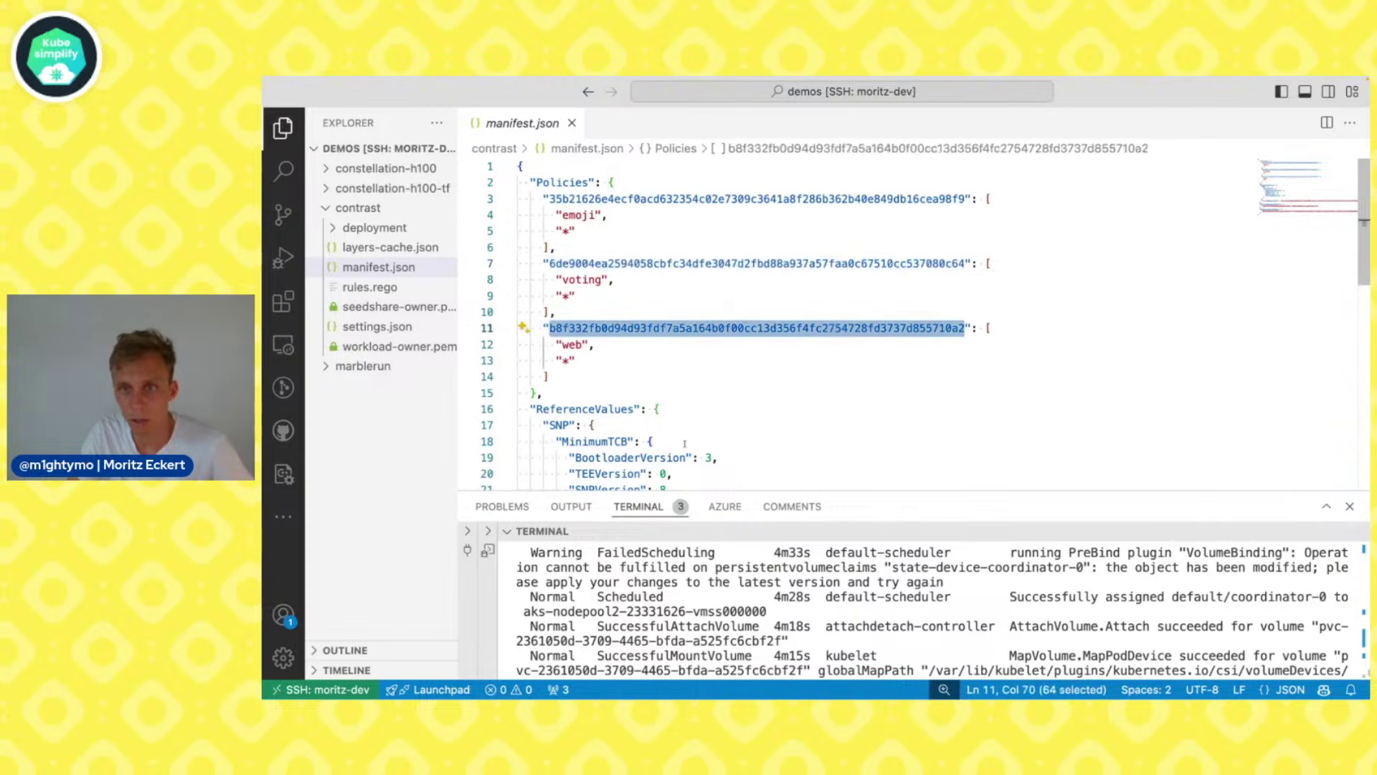
pyautogui.scroll(-4, 685, 442)
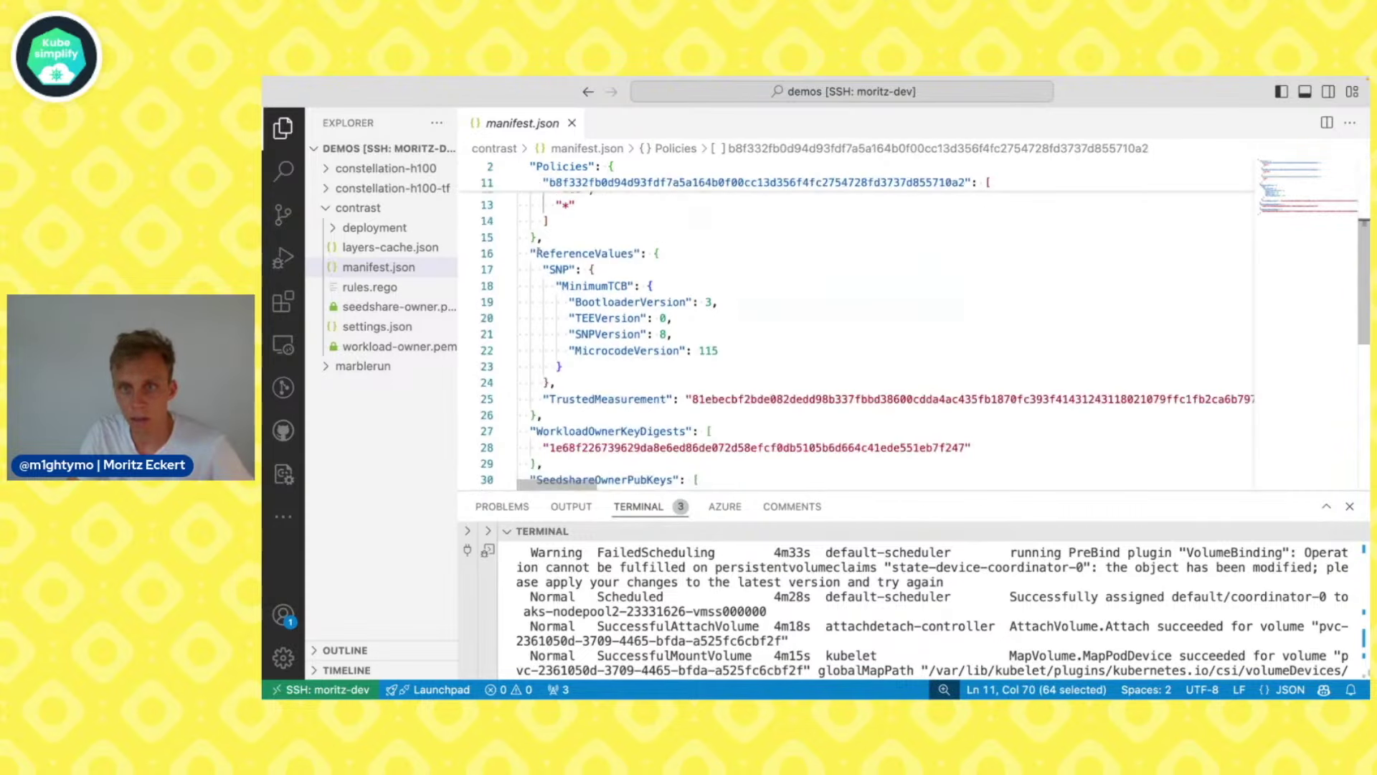
# Examine the SNP minimum TCB values and the TrustedMeasurement hash under ReferenceValues in manifest.json
pyautogui.moveTo(538, 253); pyautogui.dragTo(654, 363)
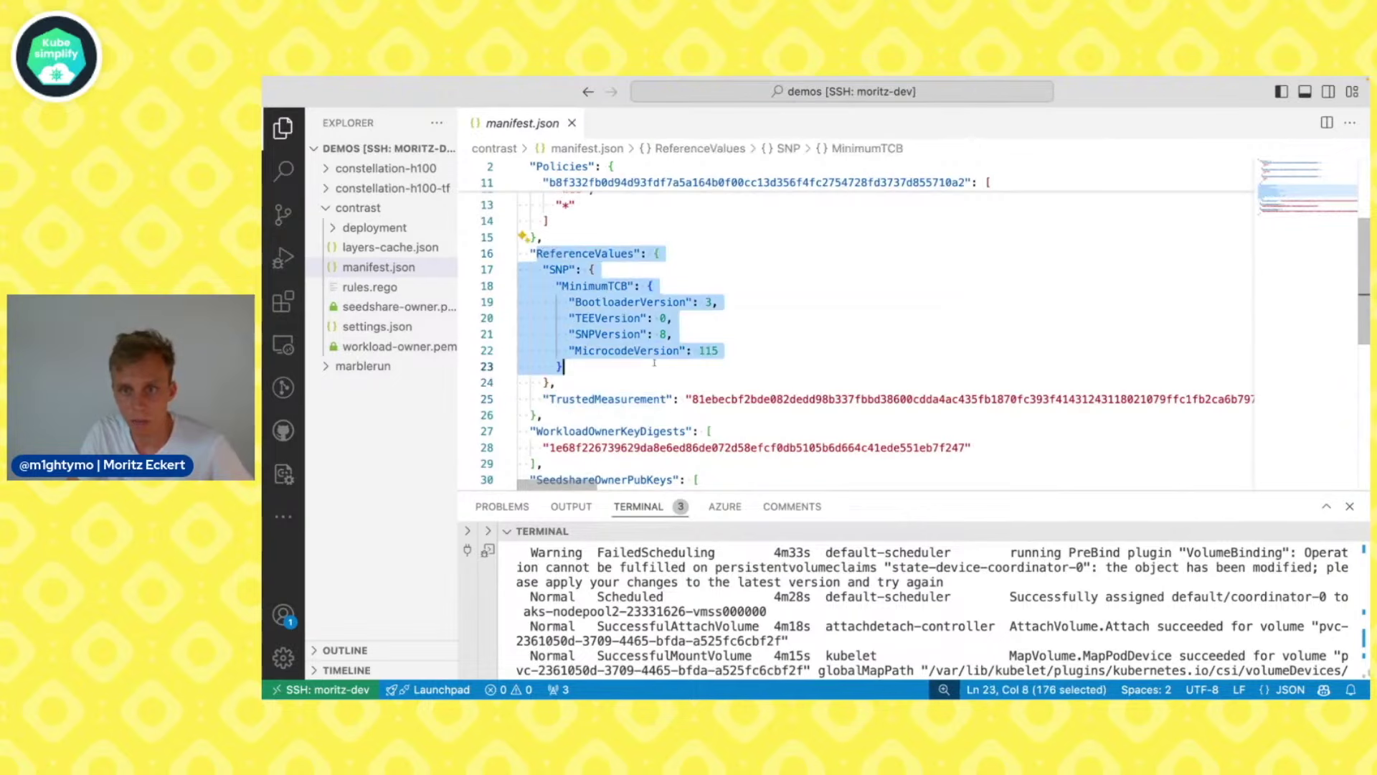
pyautogui.scroll(-2, 658, 400)
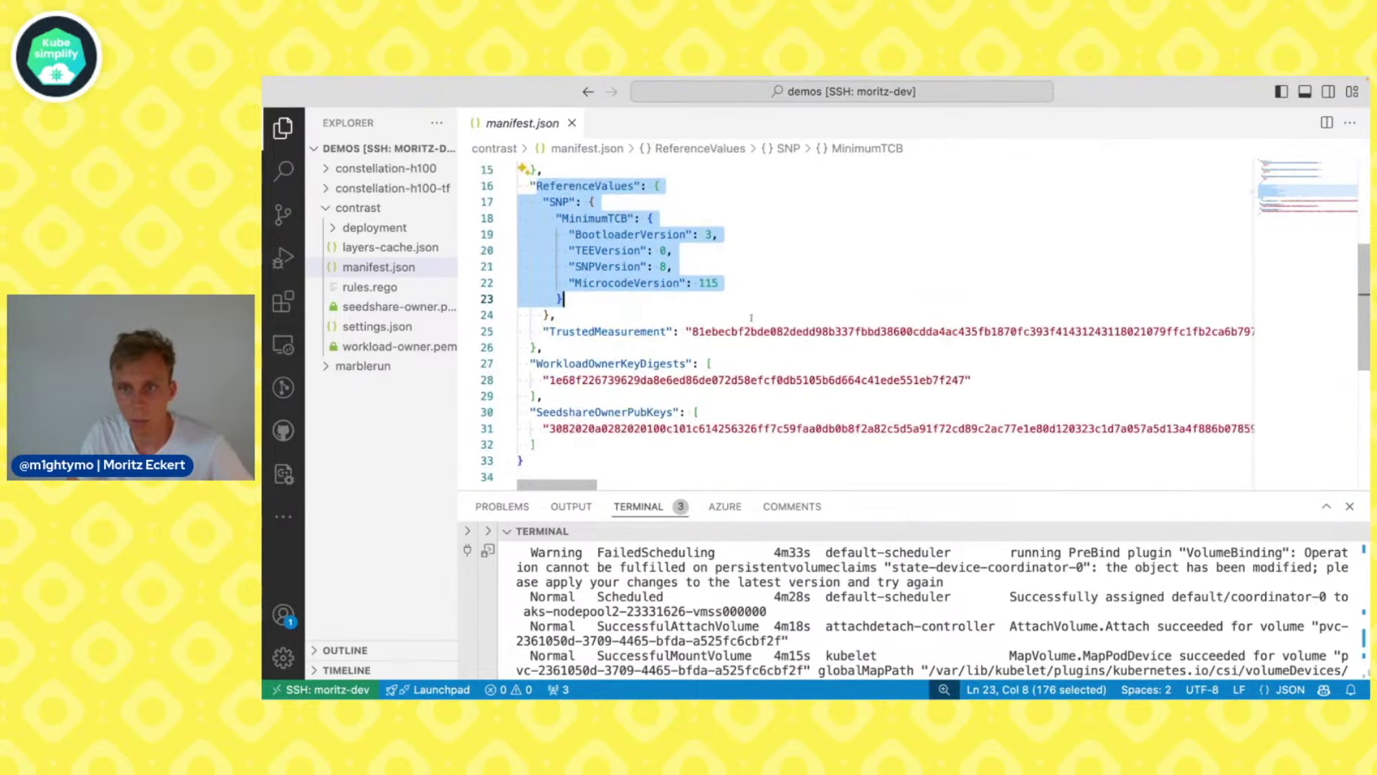
pyautogui.doubleClick(756, 333)
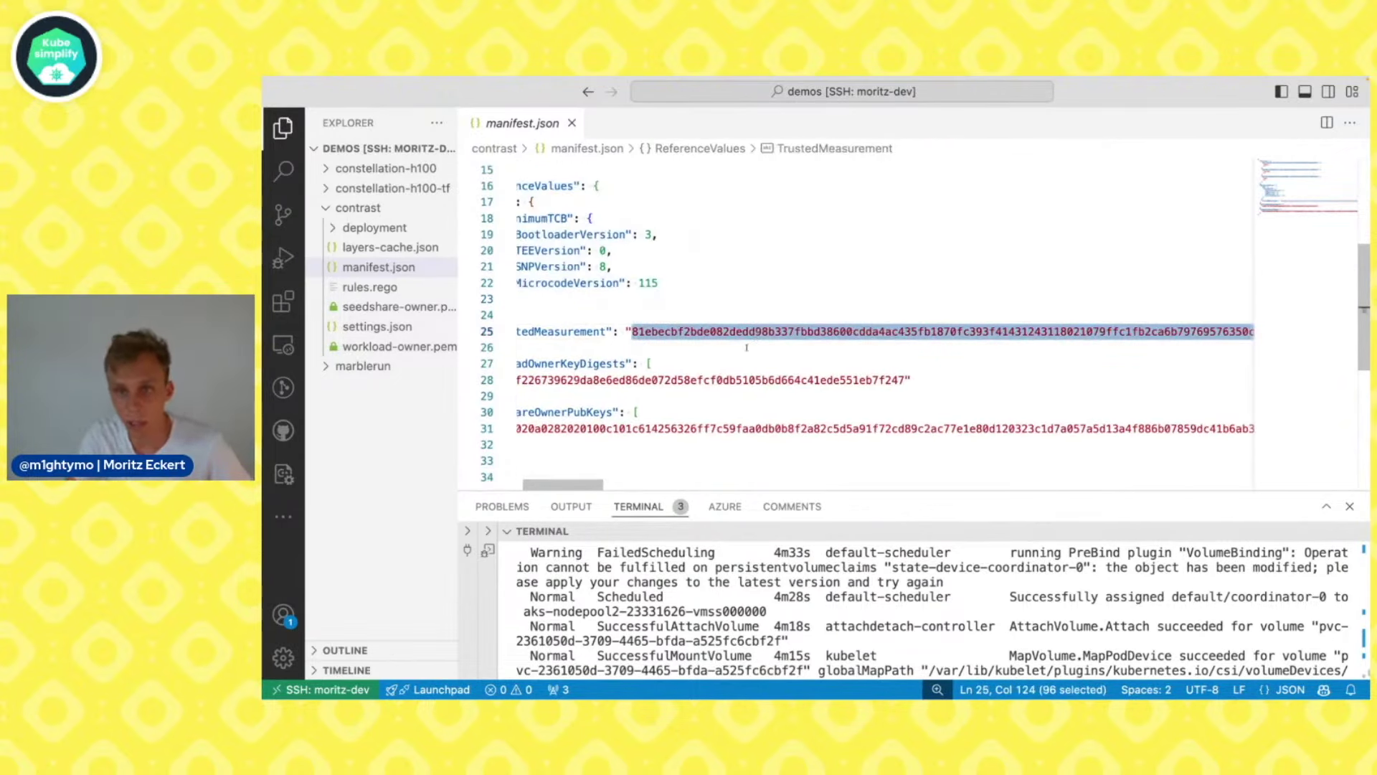
pyautogui.hscroll(-2, 594, 477)
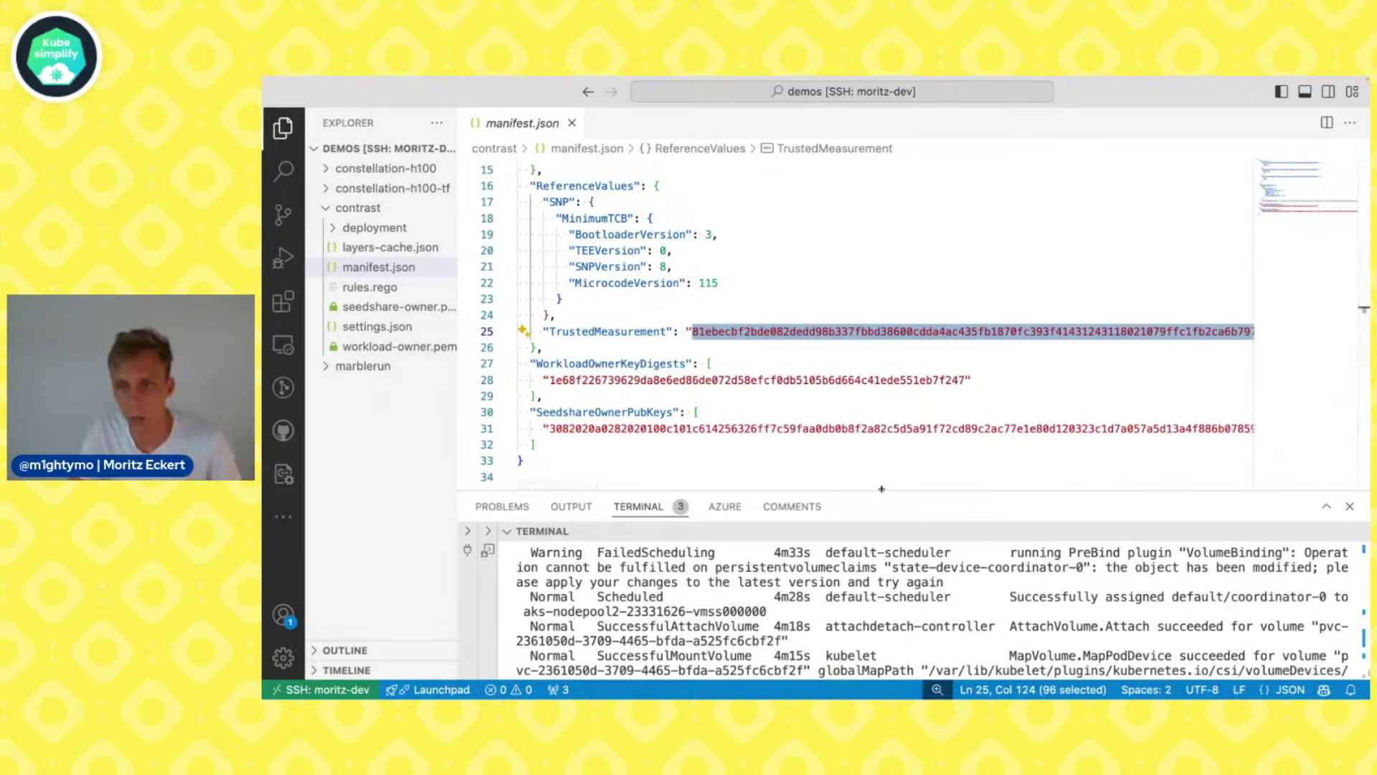
pyautogui.moveTo(854, 493); pyautogui.dragTo(854, 399)
pyautogui.scroll(-5, 859, 522)
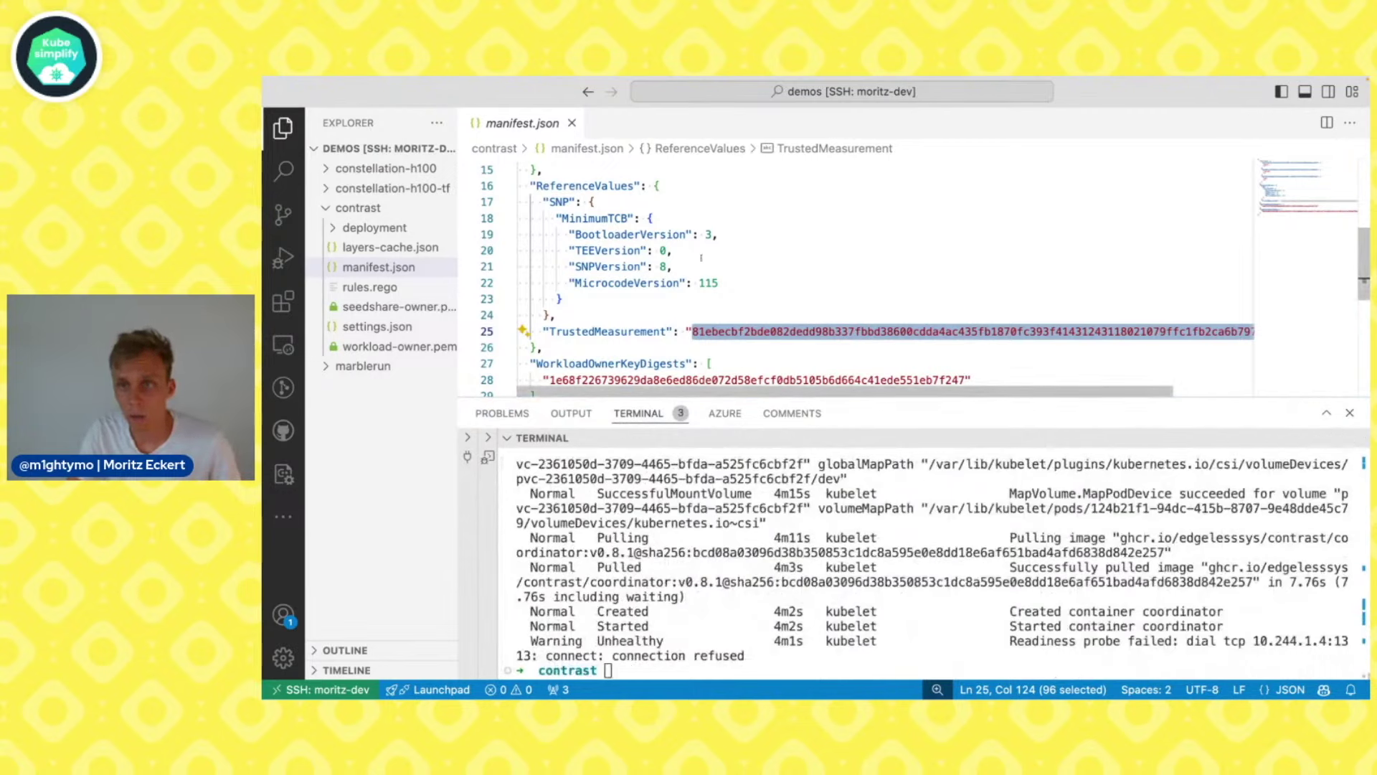
pyautogui.scroll(5, 742, 264)
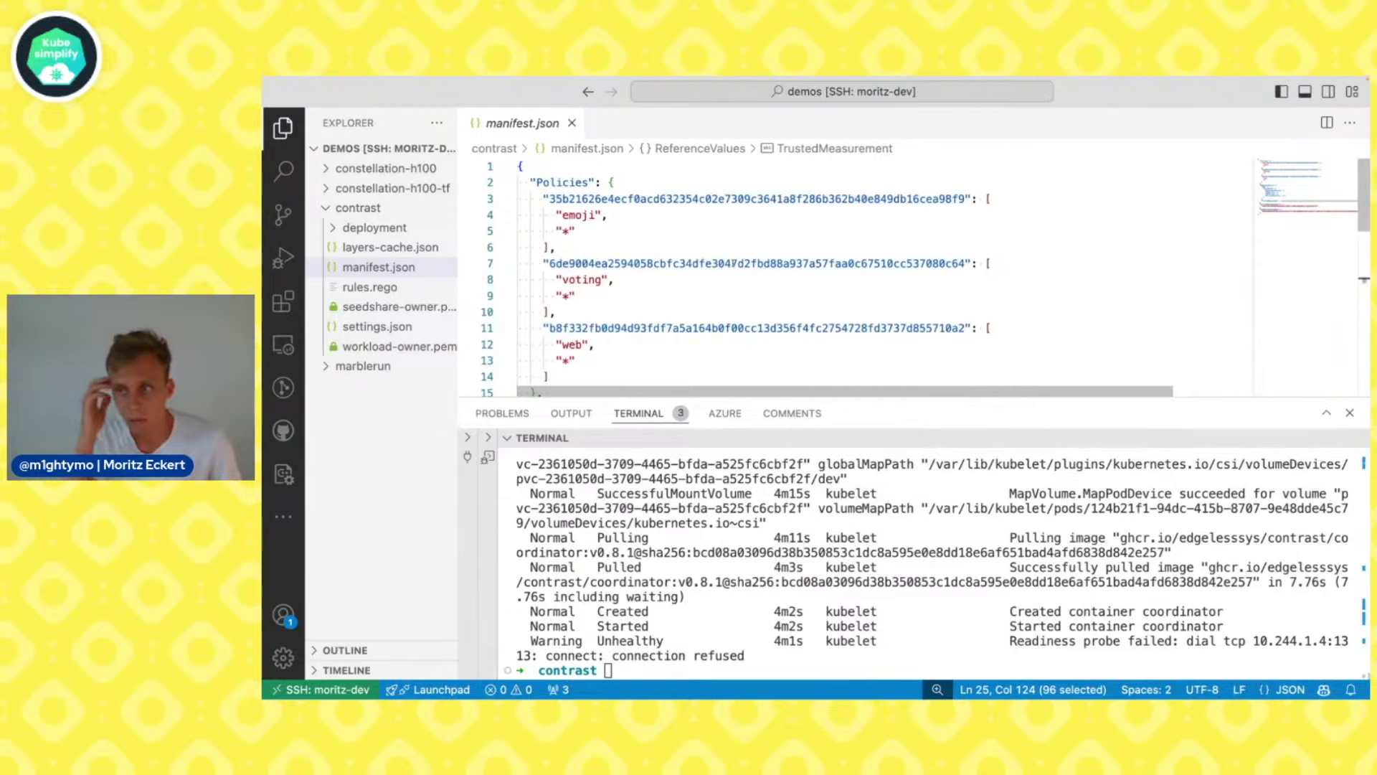
# Copy the coordinator IP command from the docs' Set the manifest section and run it in the VS Code terminal, storing the address in the coordinator variable
pyautogui.click(817, 505)
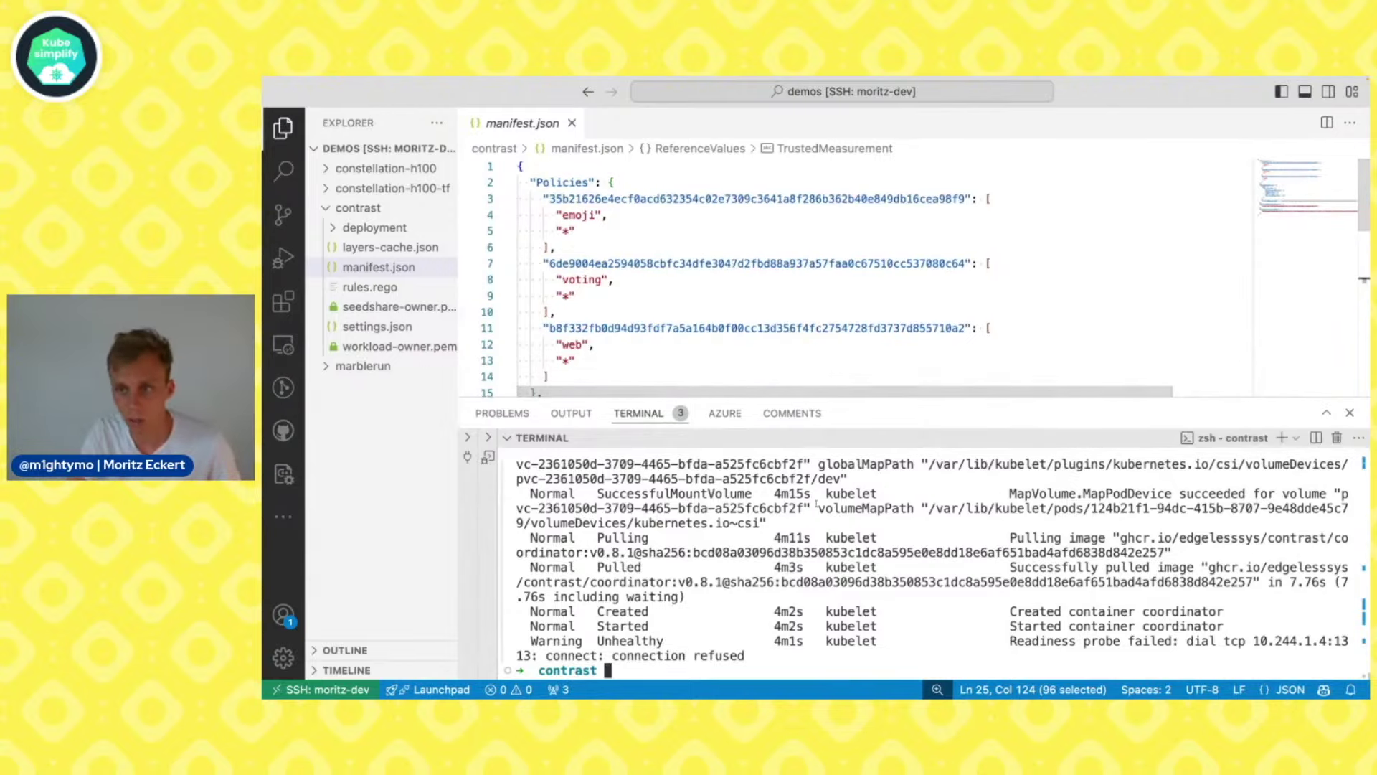
pyautogui.hotkey('ctrl', 'Left')
pyautogui.scroll(-6, 817, 502)
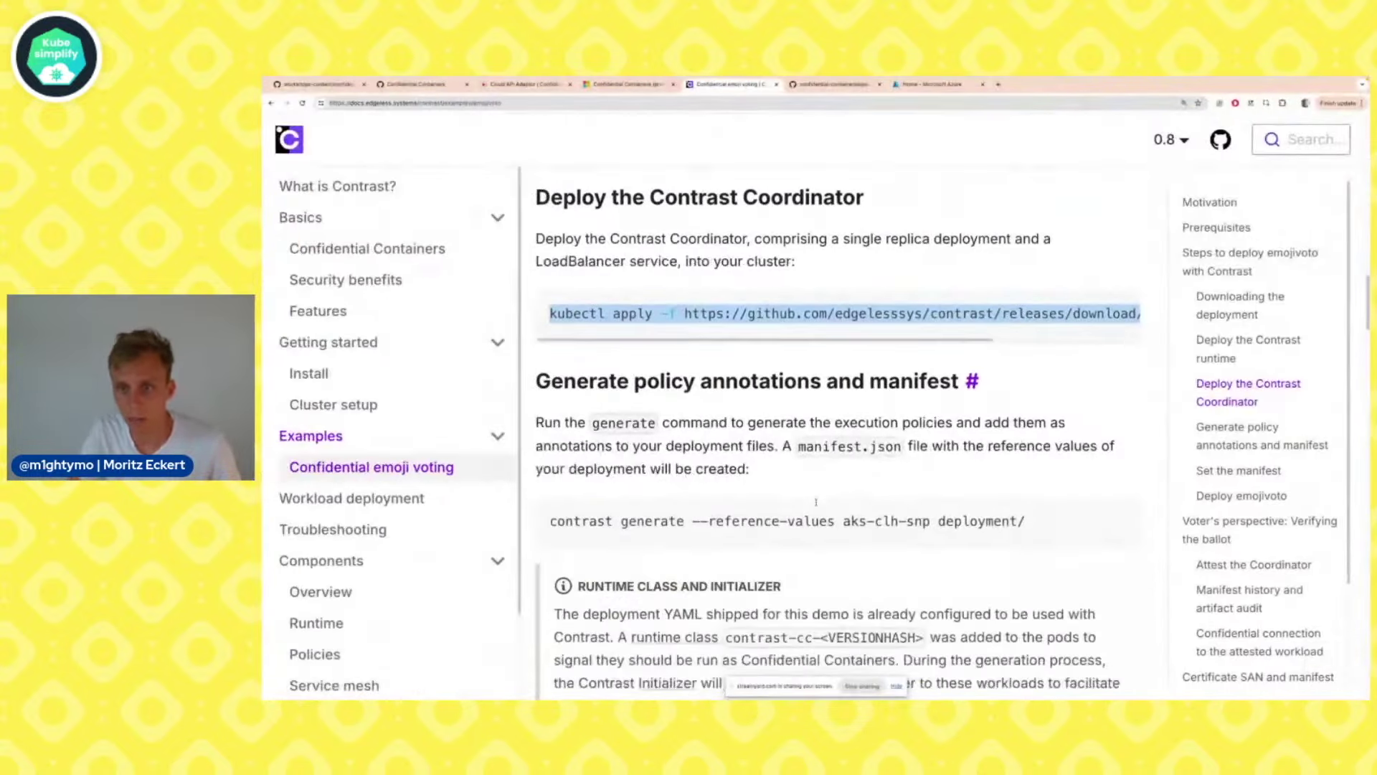
pyautogui.scroll(-3, 816, 498)
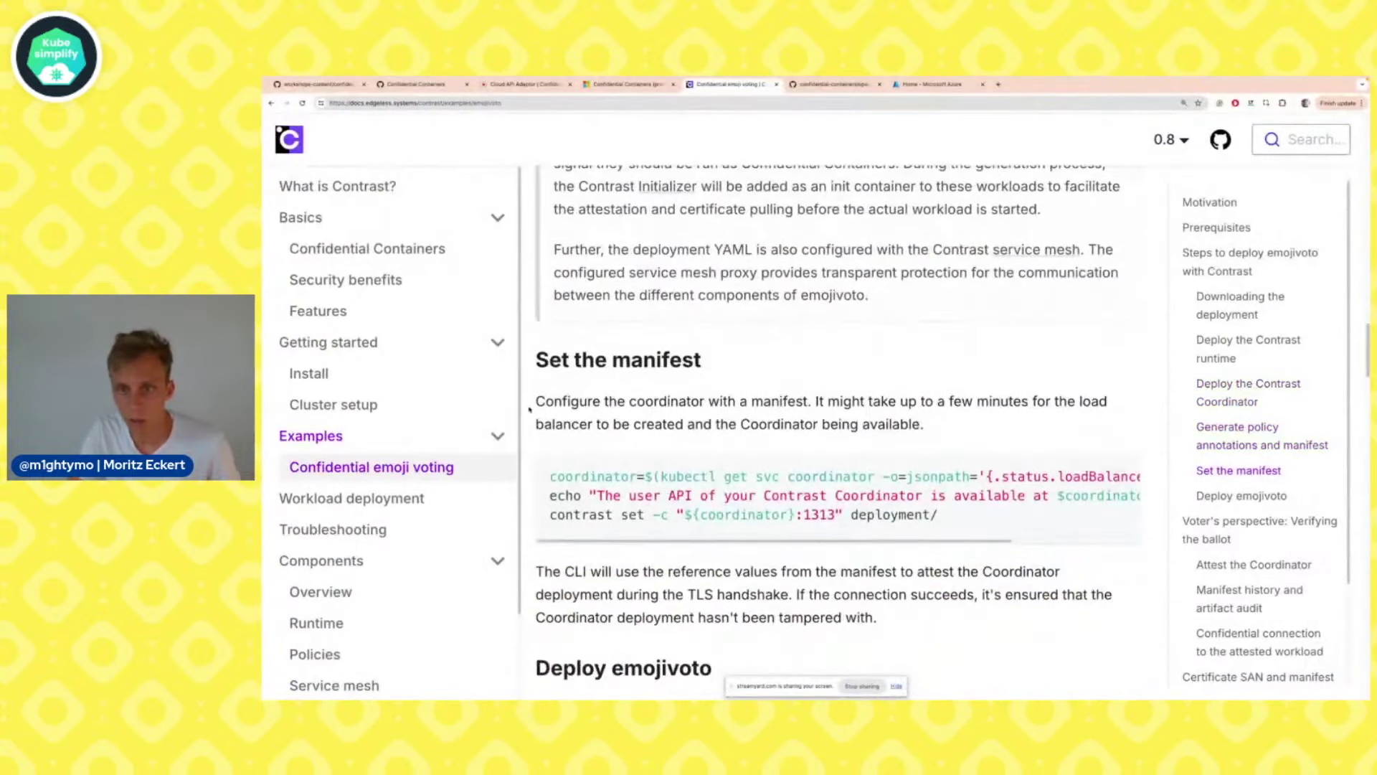
pyautogui.moveTo(546, 360); pyautogui.dragTo(702, 361)
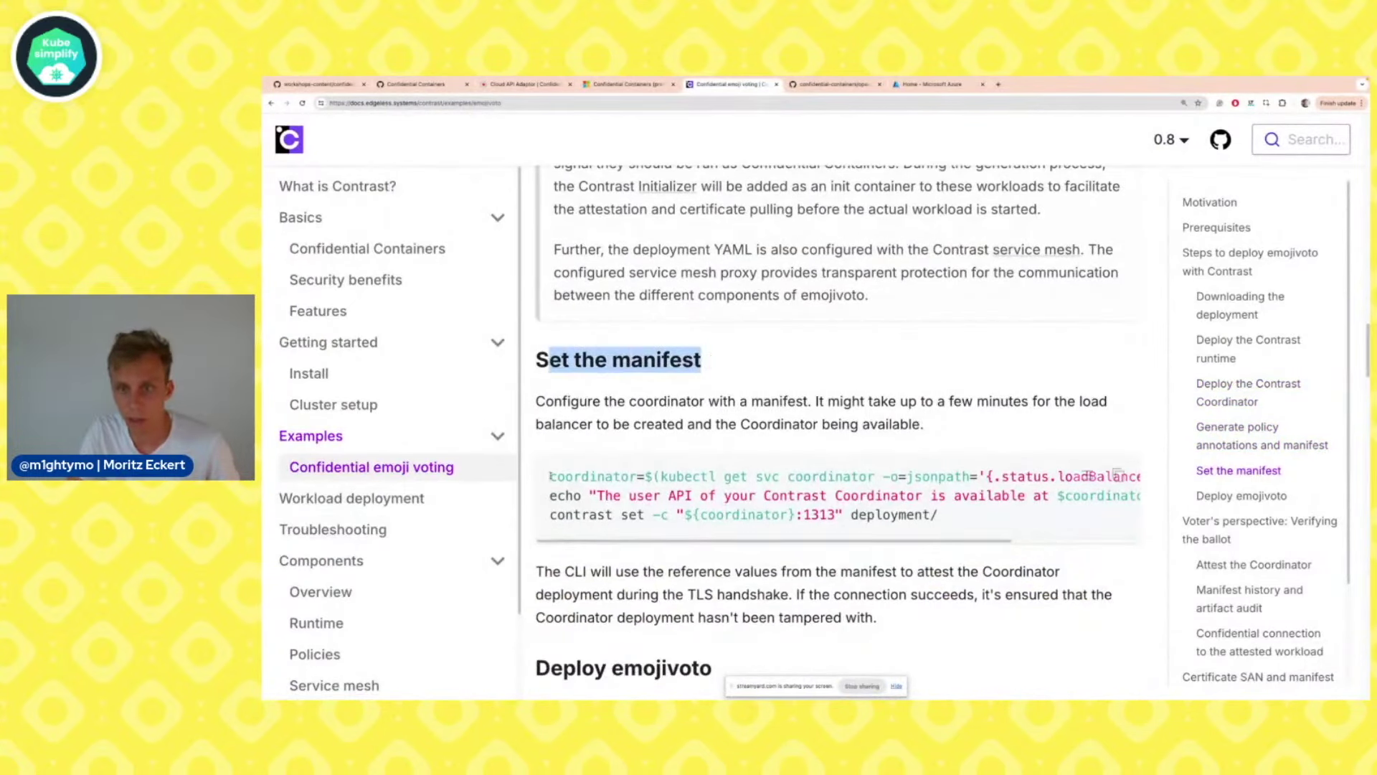
pyautogui.moveTo(549, 476); pyautogui.dragTo(1105, 476)
pyautogui.press('super+c')
pyautogui.press('super+Tab')
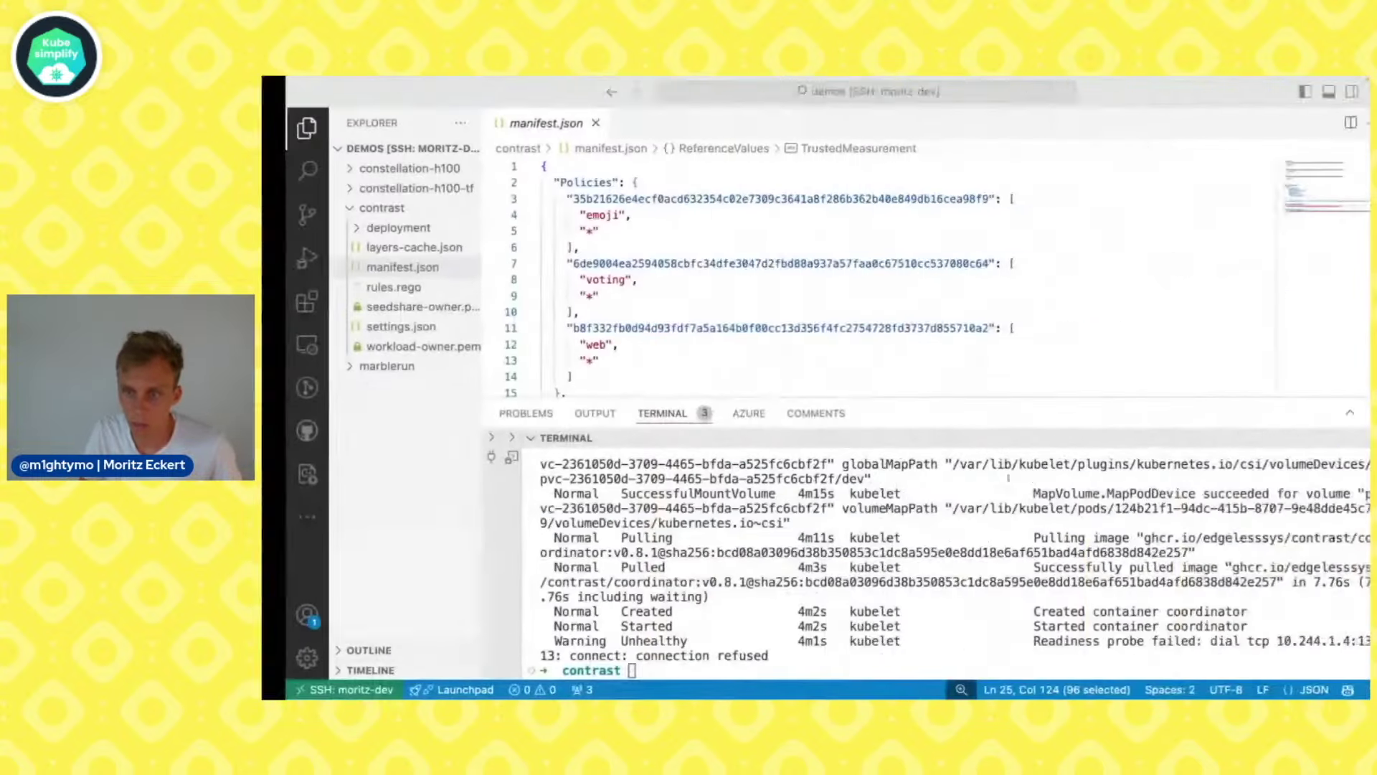
pyautogui.press('super+v')
pyautogui.press('Return')
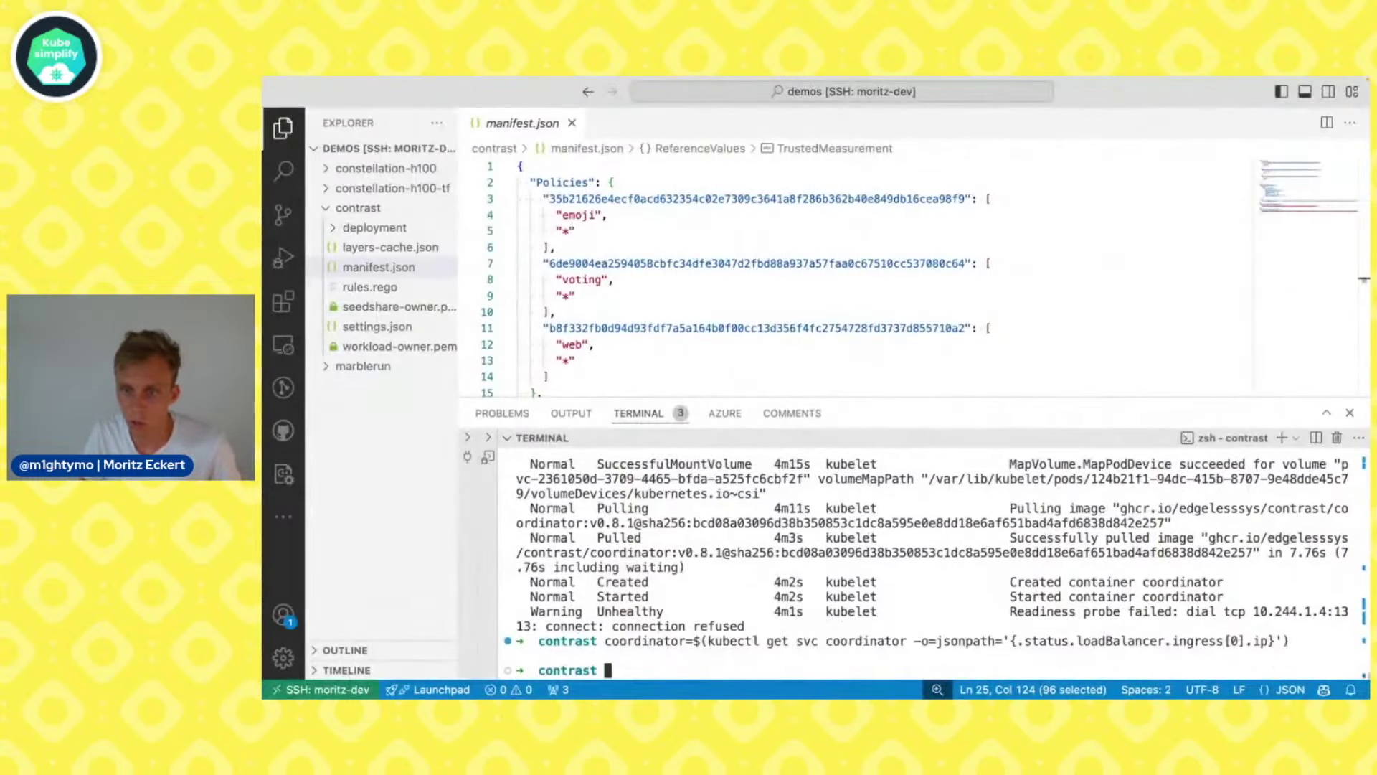
# Copy the contrast set command from the browser docs and run contrast set -c "${coordinator}:1313" deployment/ in the VS Code terminal
pyautogui.press('super+Tab')
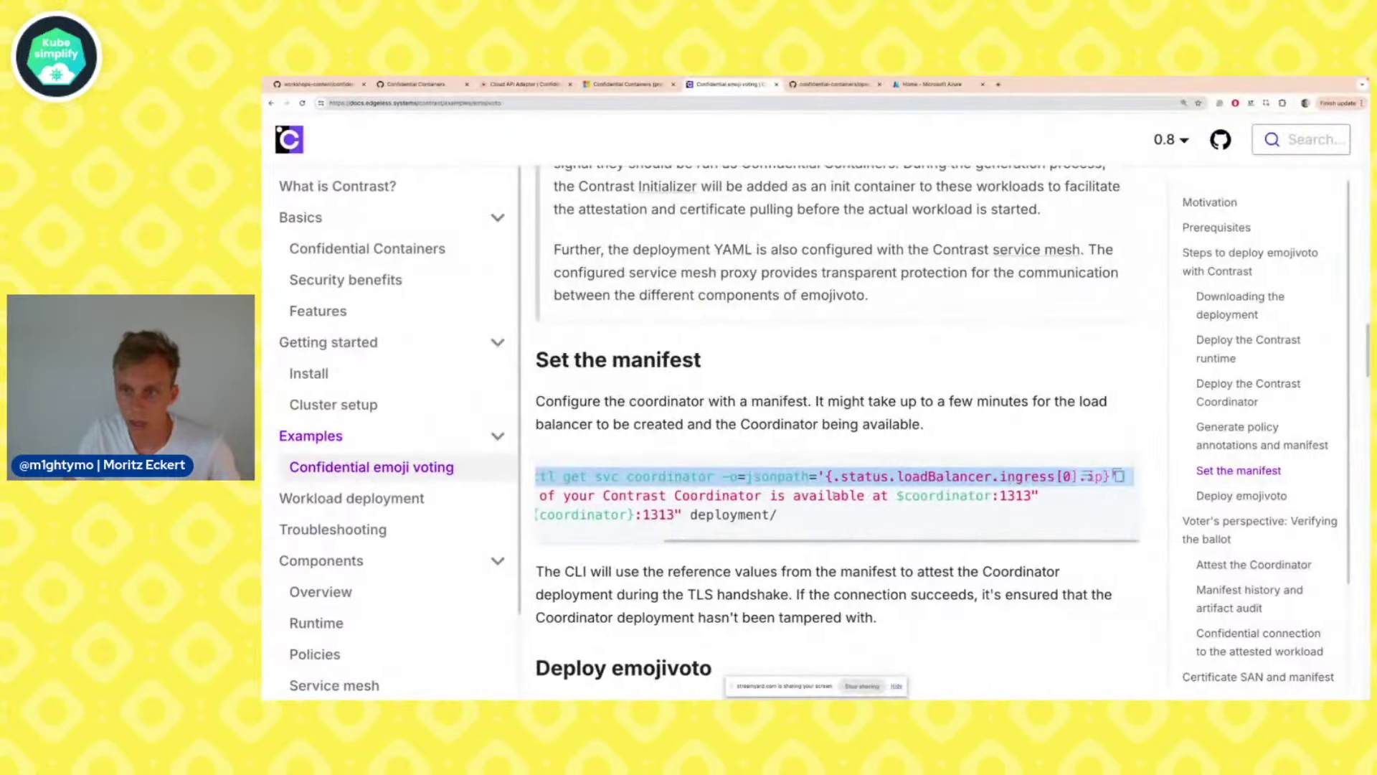
pyautogui.hscroll(-5, 852, 545)
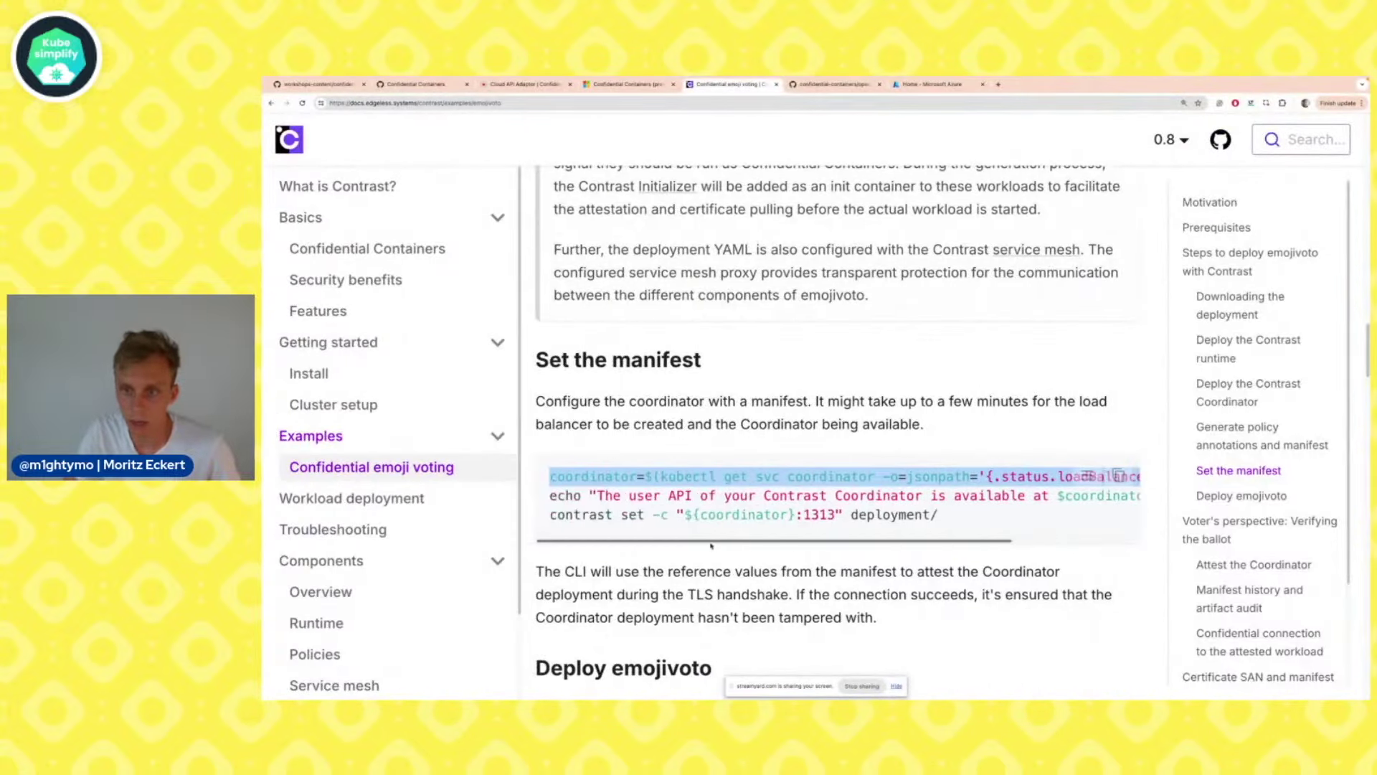
pyautogui.doubleClick(613, 476)
pyautogui.moveTo(550, 514); pyautogui.dragTo(939, 512)
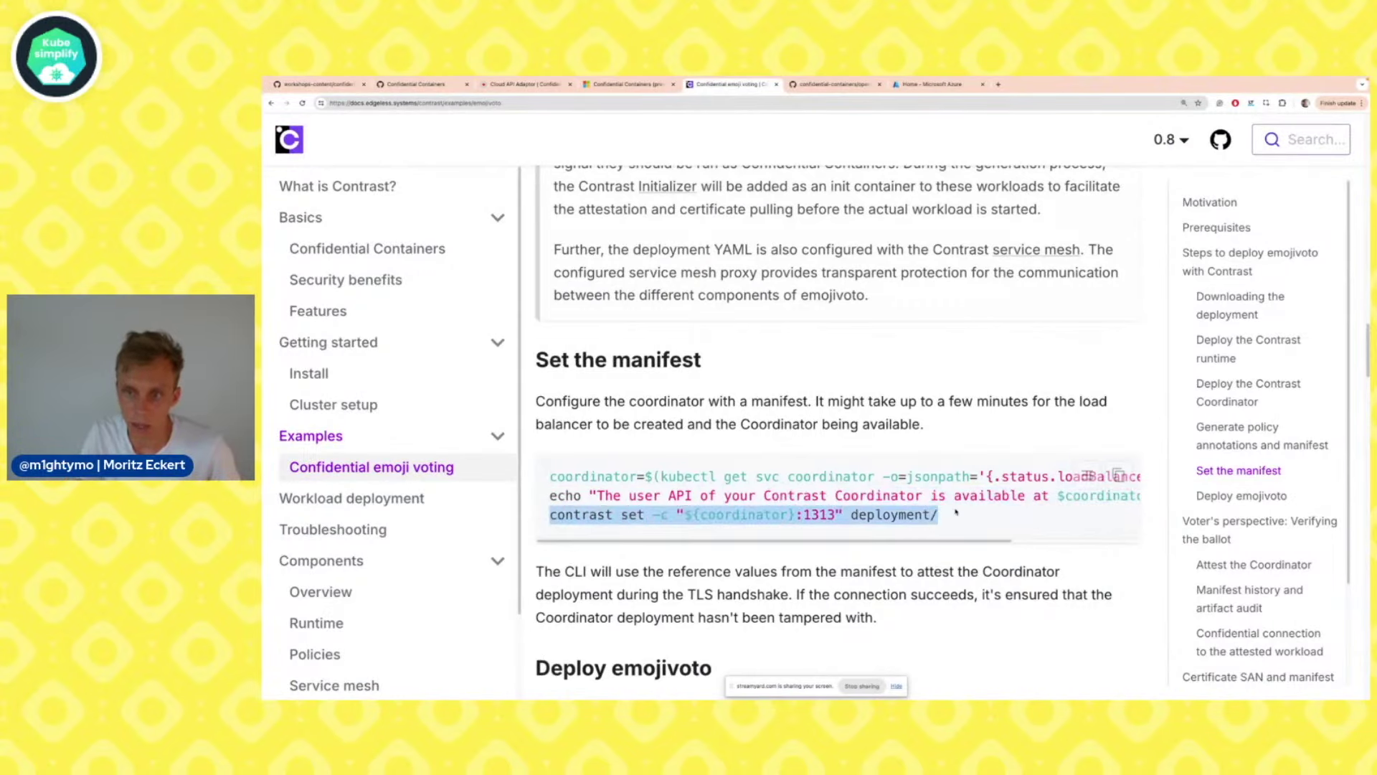
pyautogui.hotkey('ctrl', 'Right')
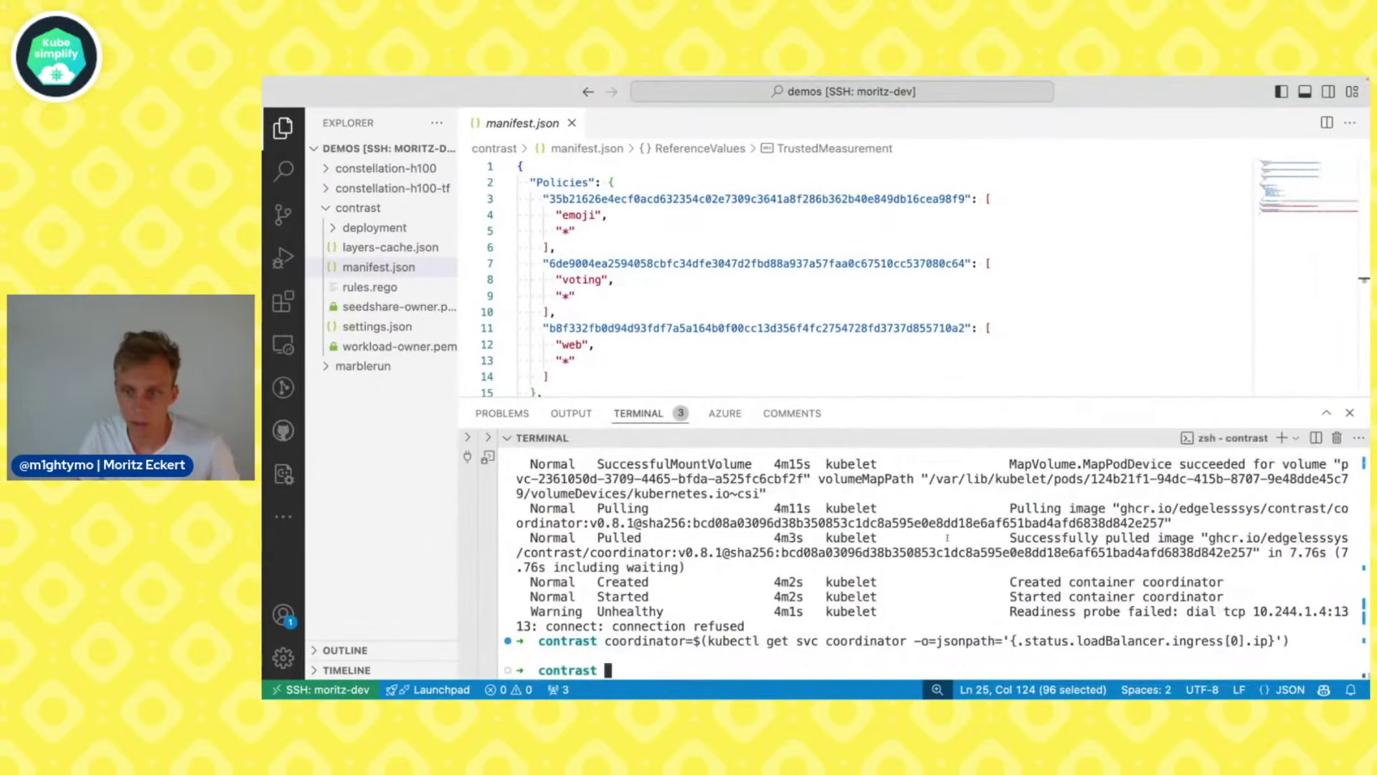
pyautogui.press('super+v')
pyautogui.press('Return')
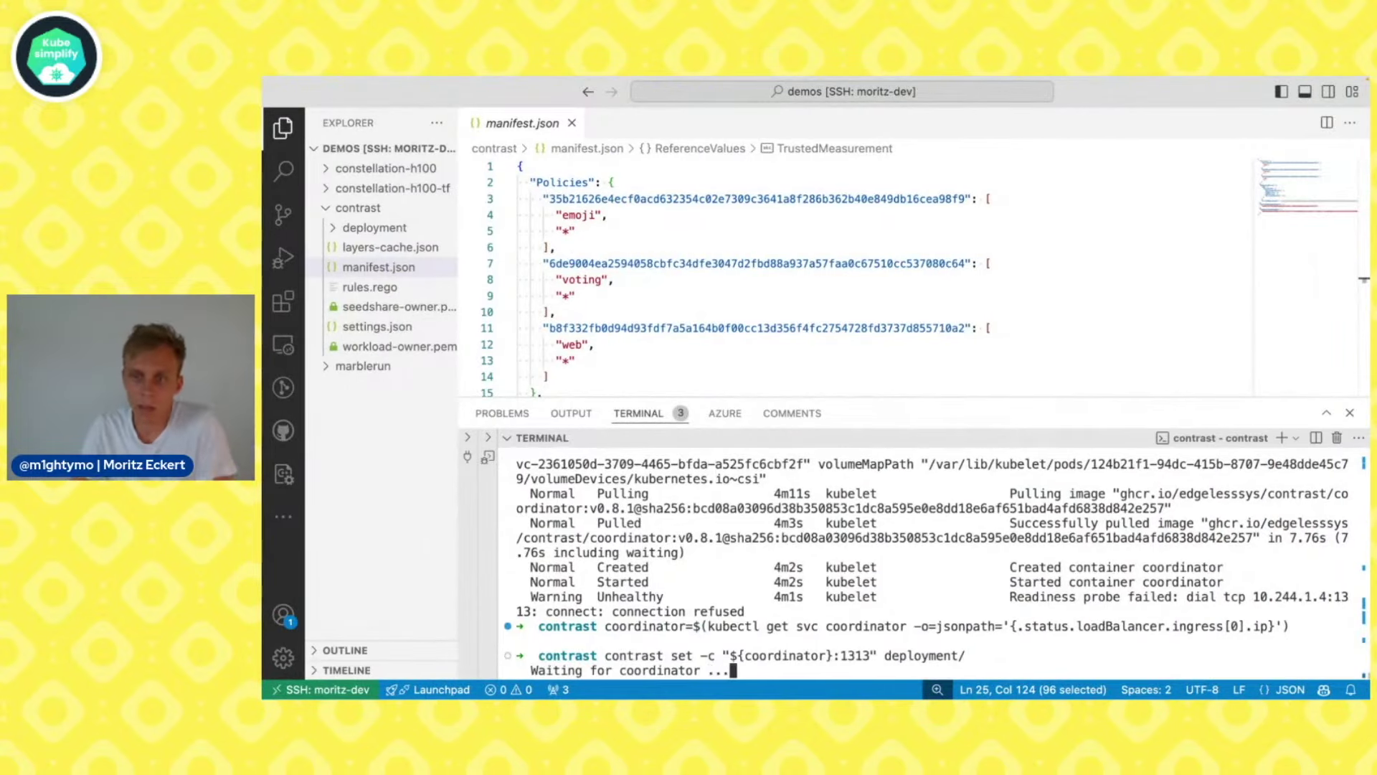
# Review manifest.json in an enlarged editor, highlighting the policy hash entries for emoji, voting and web
pyautogui.click(397, 269)
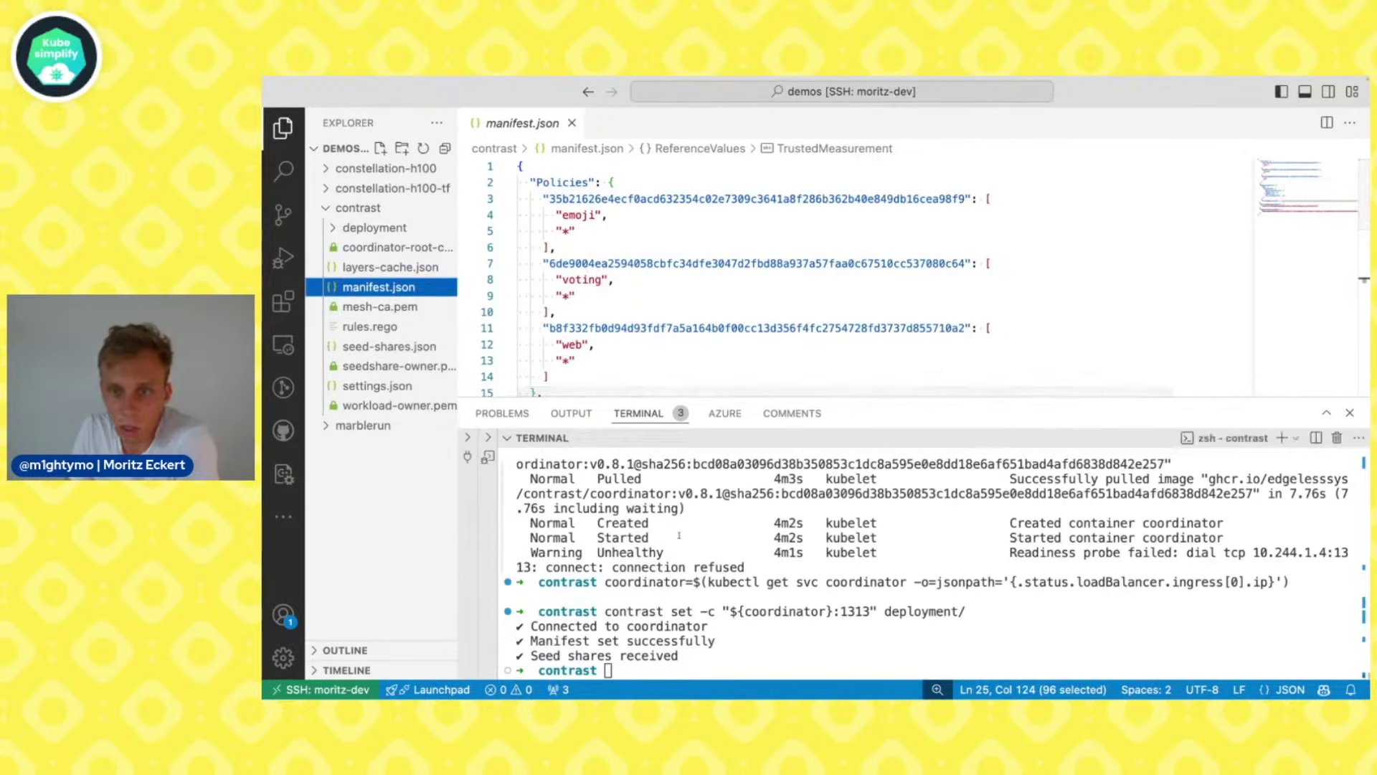
pyautogui.scroll(3, 674, 538)
pyautogui.scroll(-3, 674, 538)
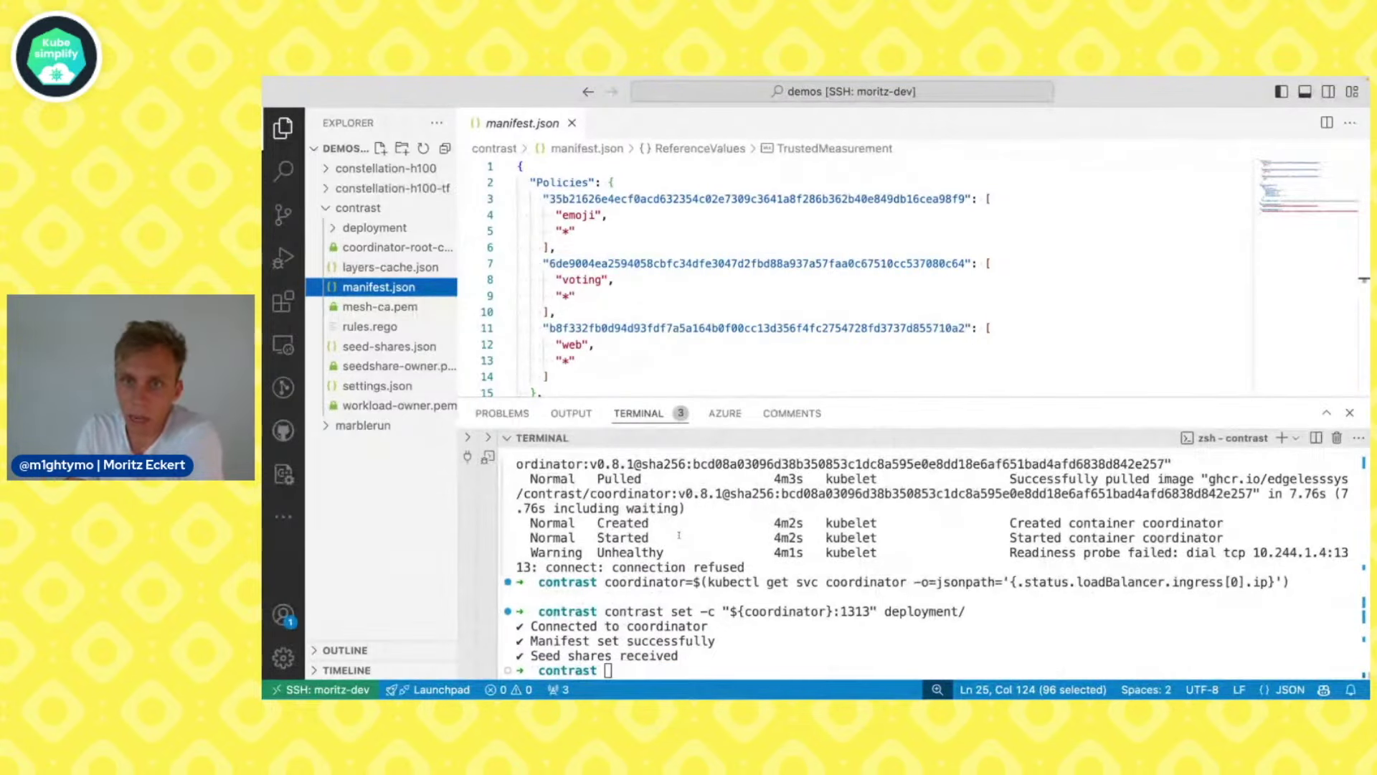
pyautogui.moveTo(744, 397); pyautogui.dragTo(744, 459)
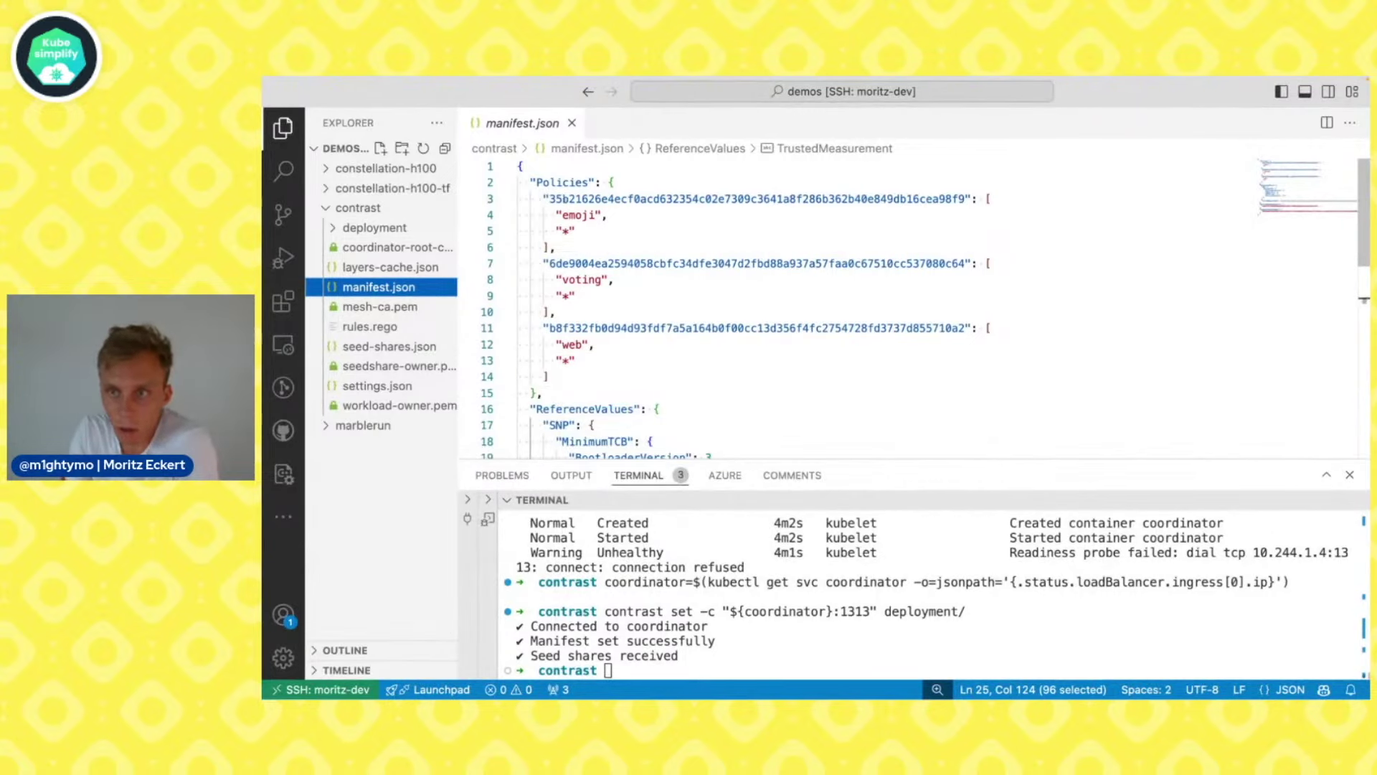
pyautogui.moveTo(554, 198); pyautogui.dragTo(992, 328)
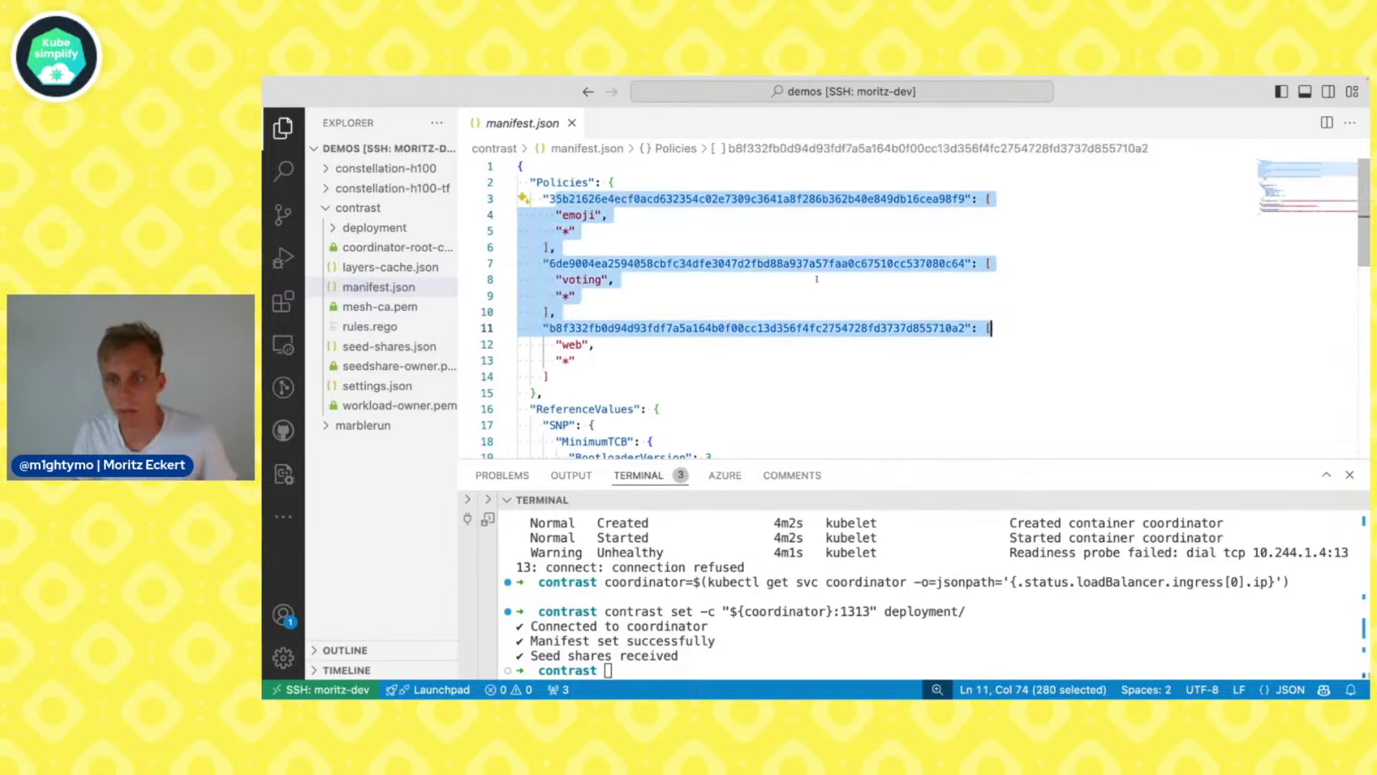
# Consult the Deploy emojivoto section of the Contrast docs in the browser, highlighting the end of its kubectl apply command
pyautogui.press('super+Tab')
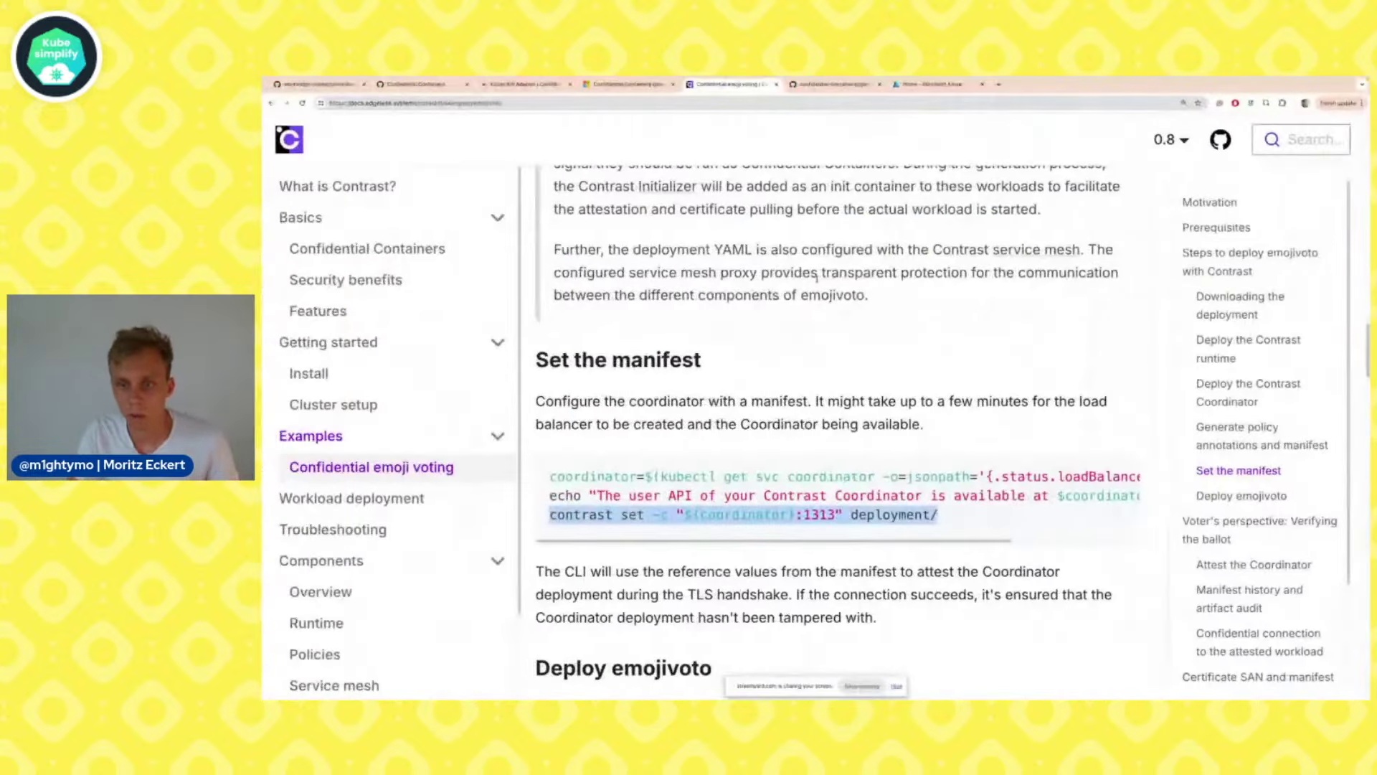
pyautogui.scroll(-5, 779, 367)
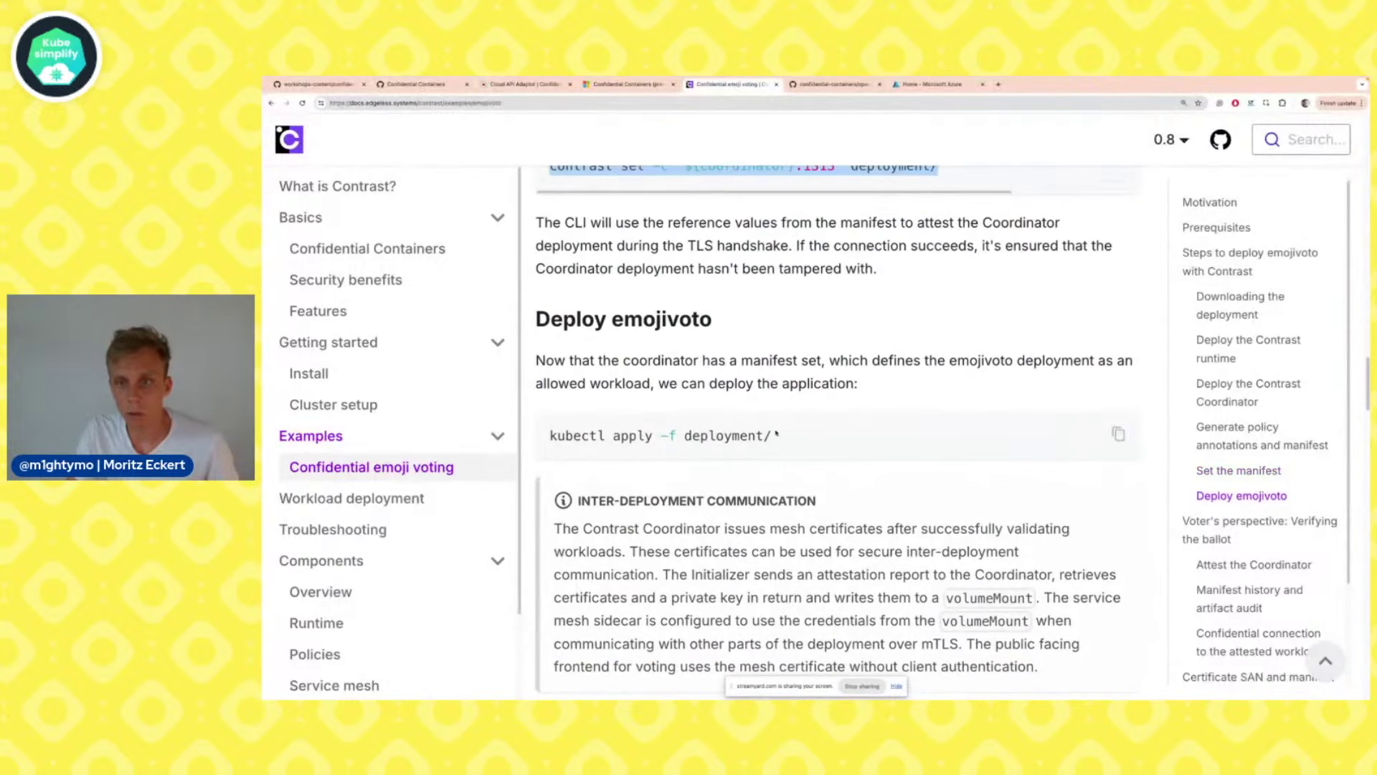
pyautogui.moveTo(731, 435); pyautogui.dragTo(784, 440)
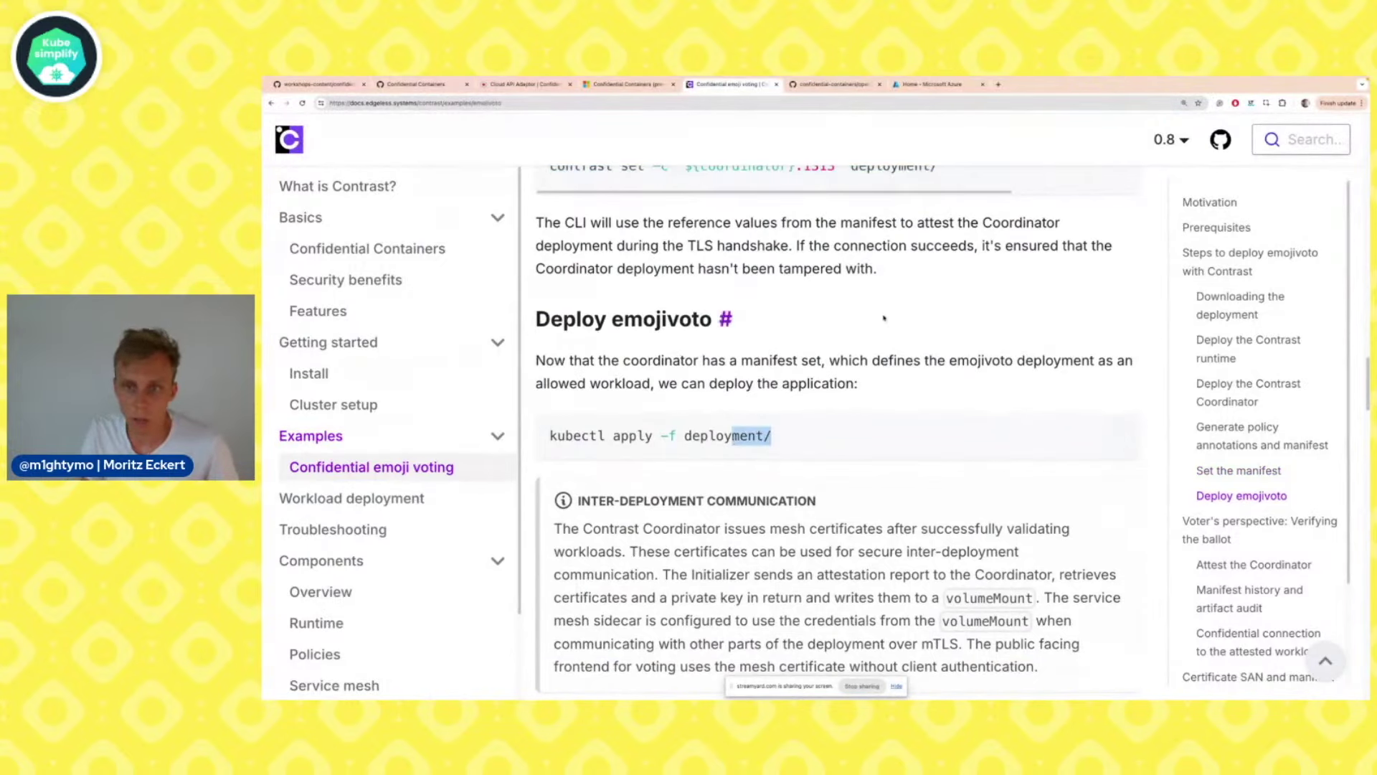
# Return to VS Code and examine emojivoto-demo.yml in the deployment folder, covering the emoji agent policy, init containers, service mesh proxy and runtimeClassName
pyautogui.press('super+Tab')
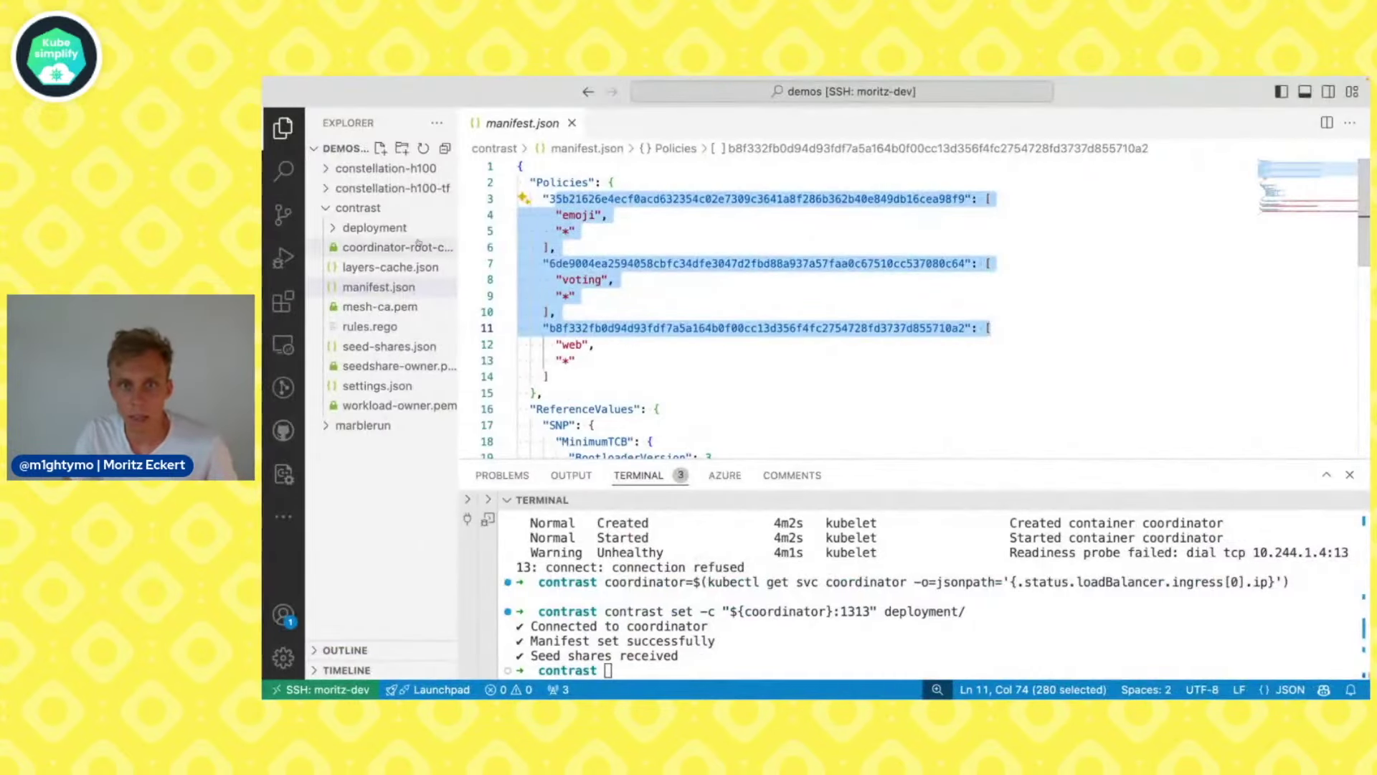
pyautogui.click(375, 228)
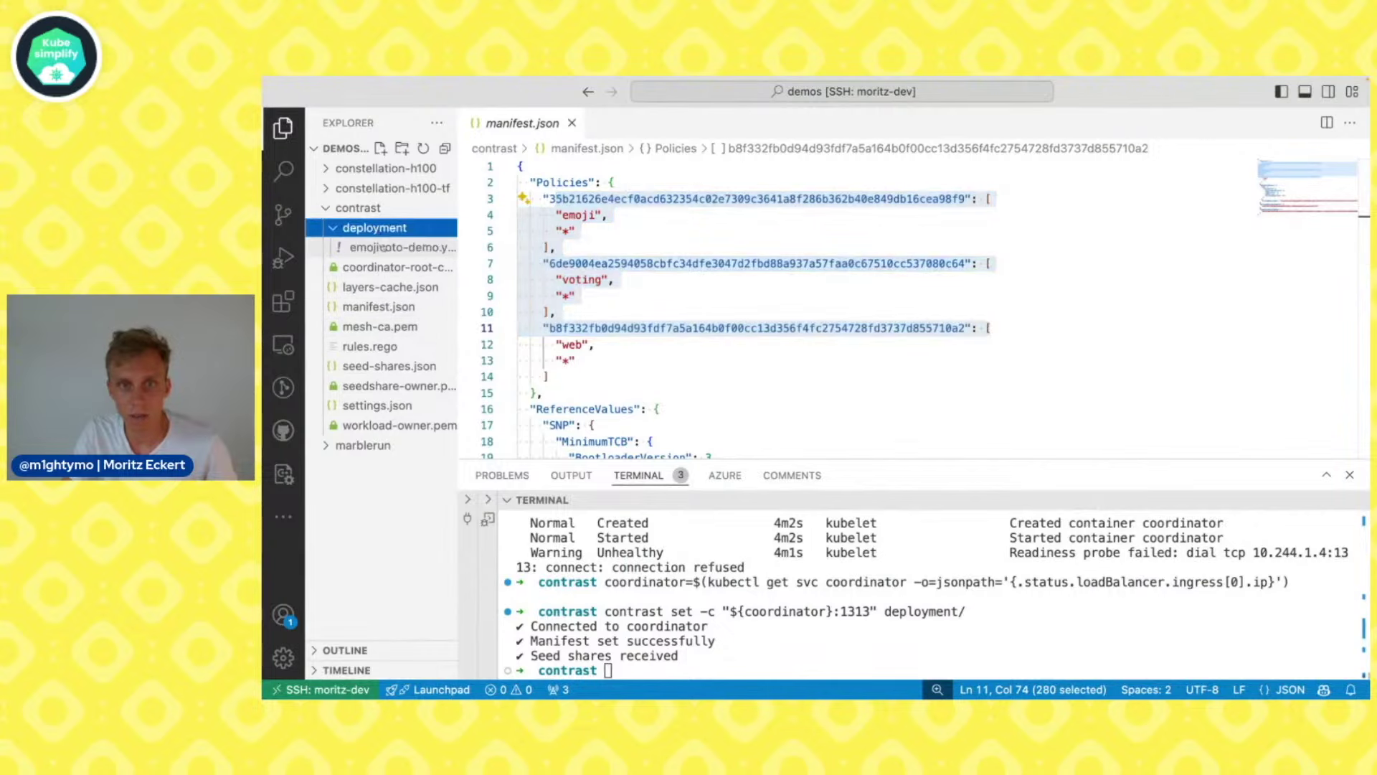
pyautogui.click(398, 246)
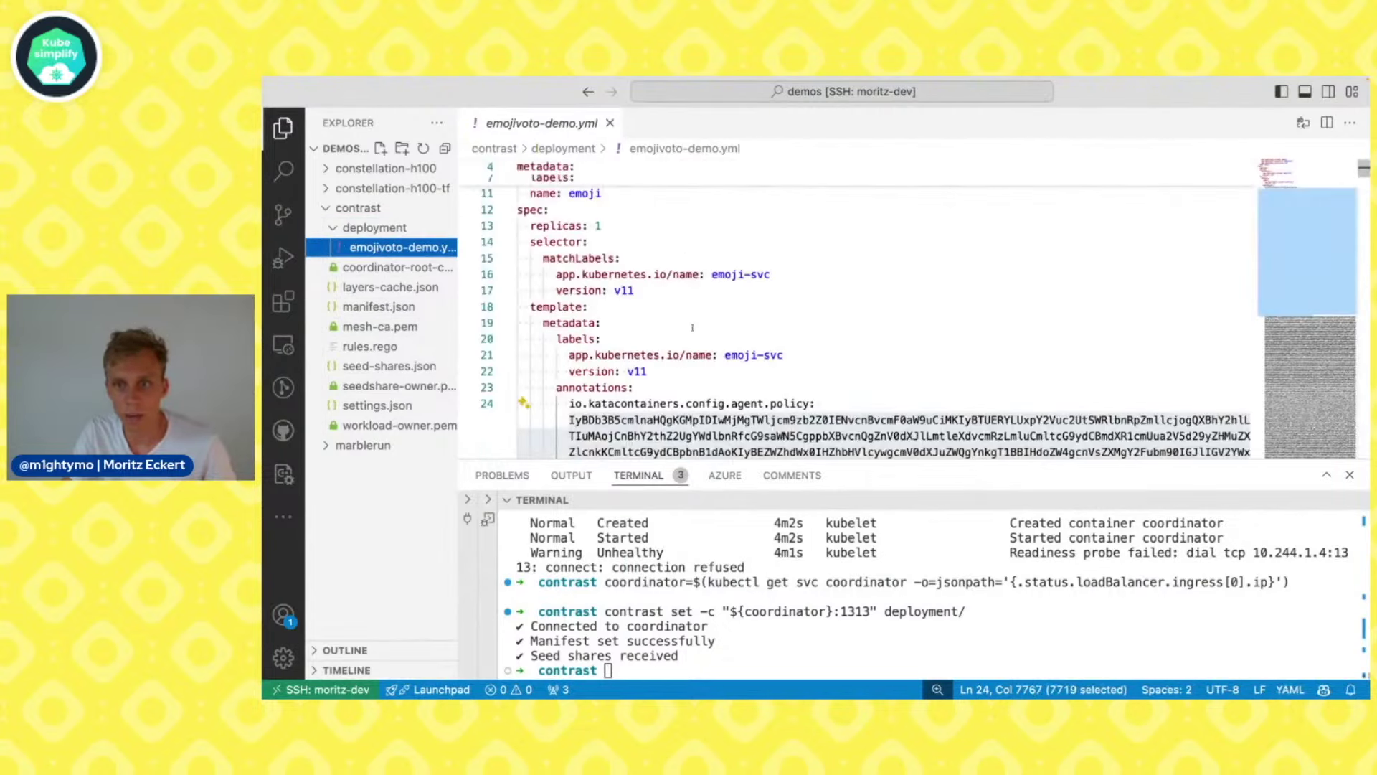
pyautogui.tripleClick(631, 426)
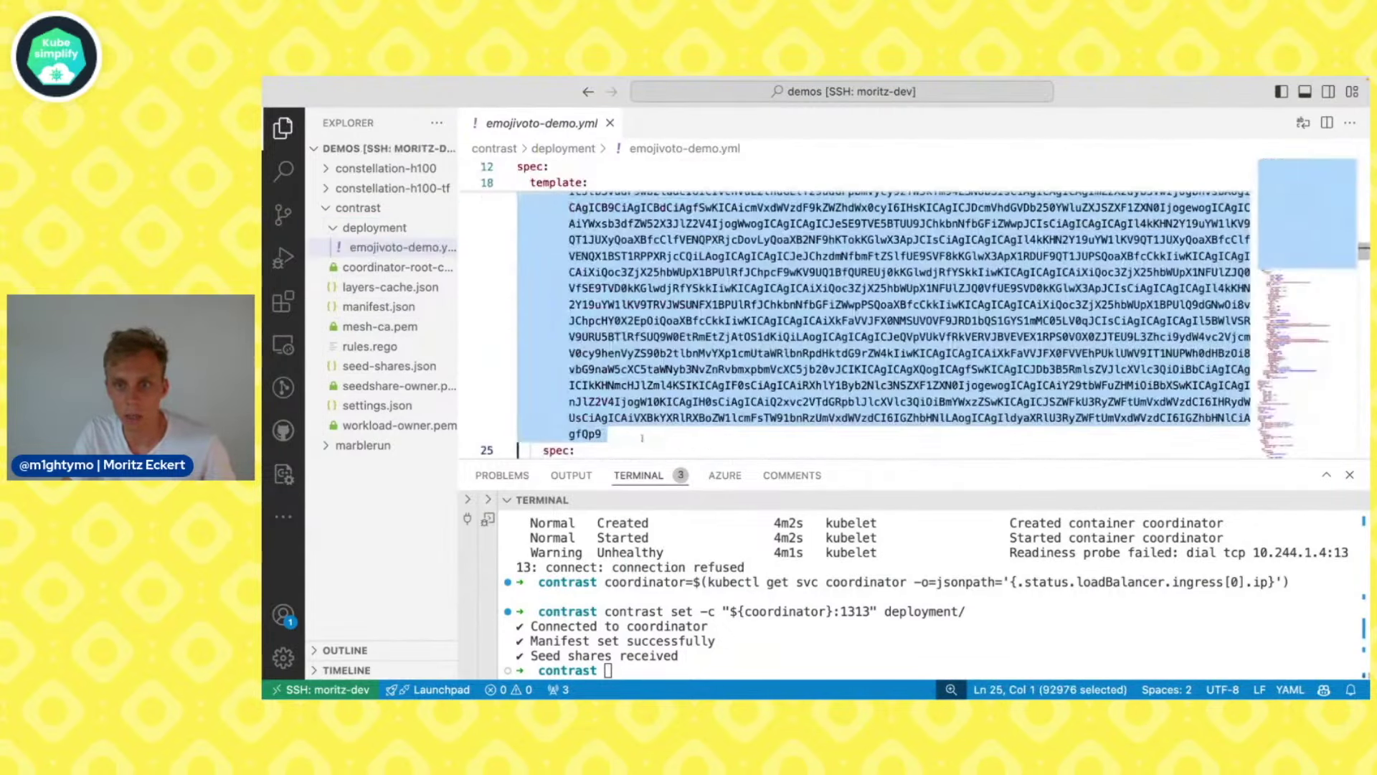
pyautogui.scroll(-20, 640, 414)
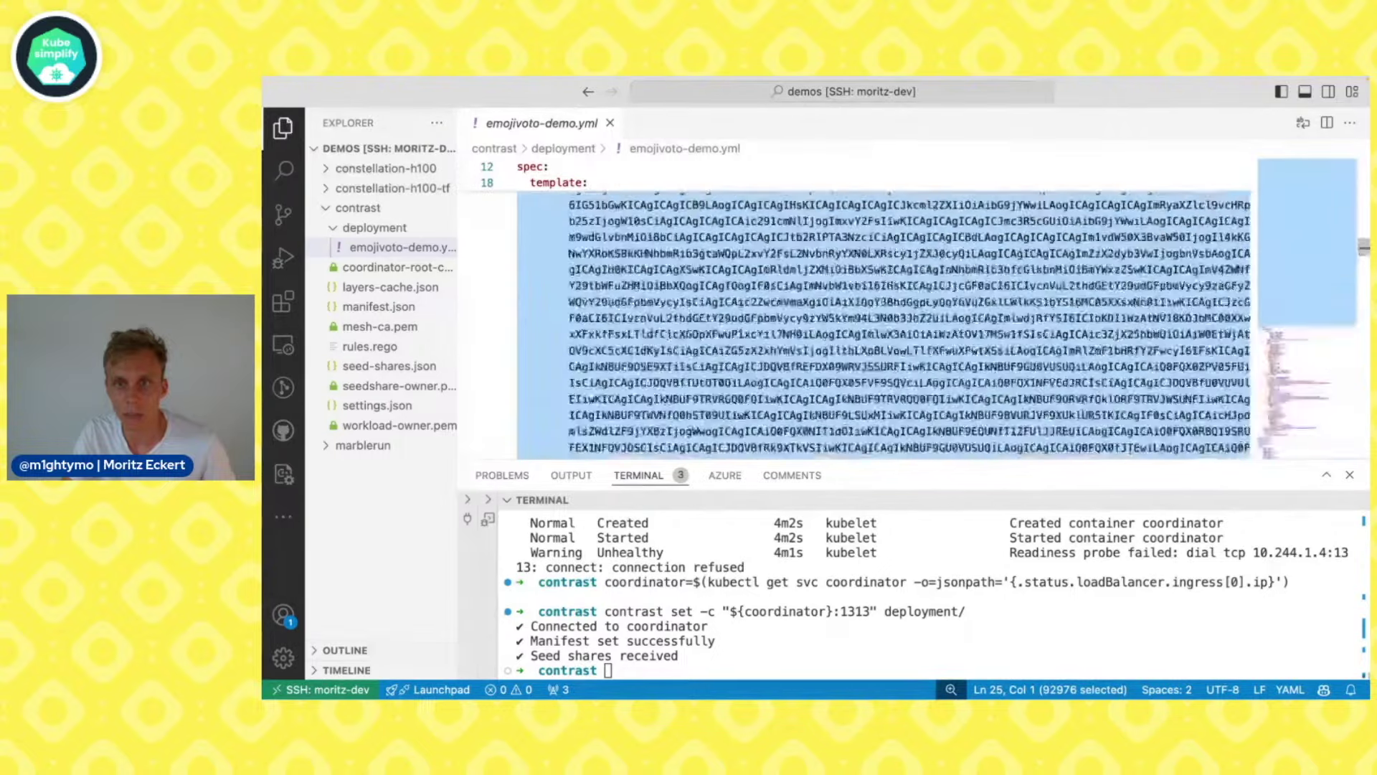
pyautogui.scroll(-5, 641, 414)
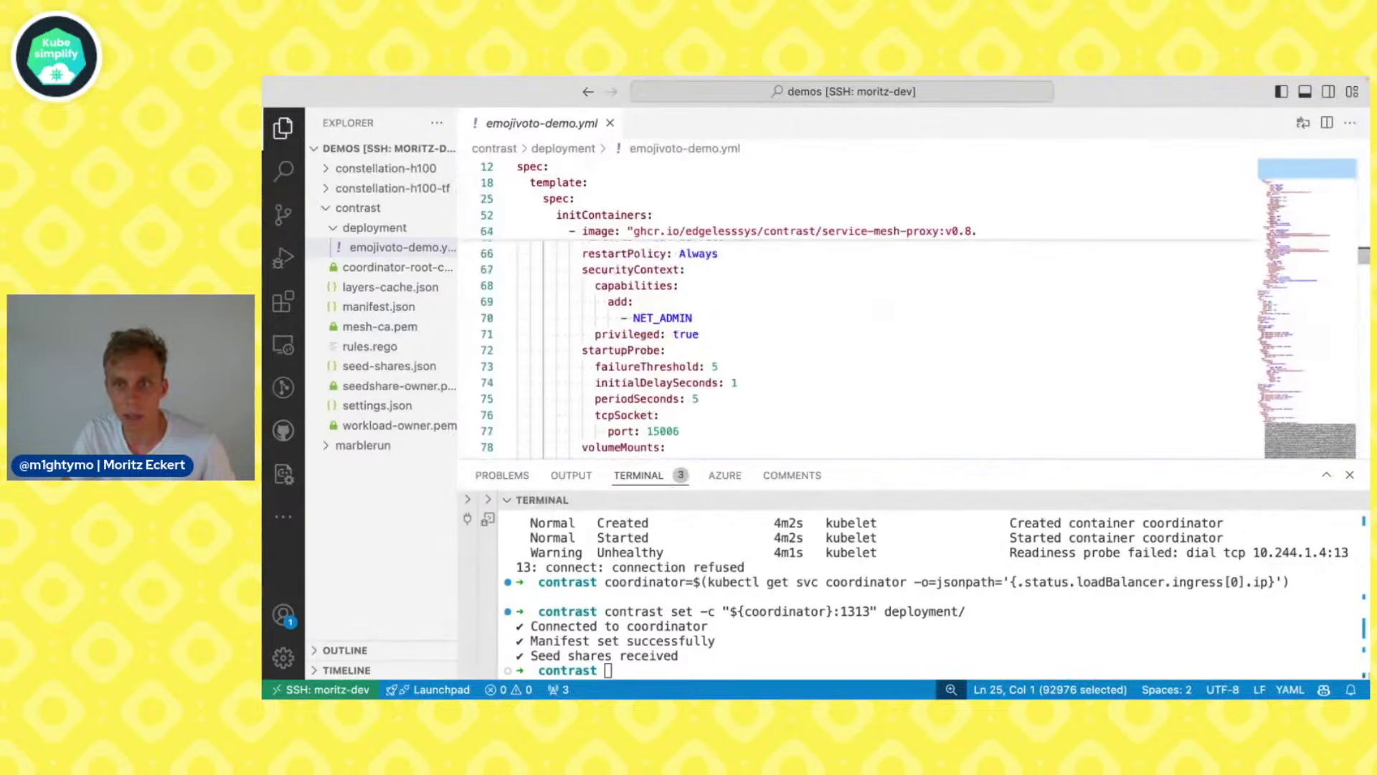
pyautogui.doubleClick(608, 384)
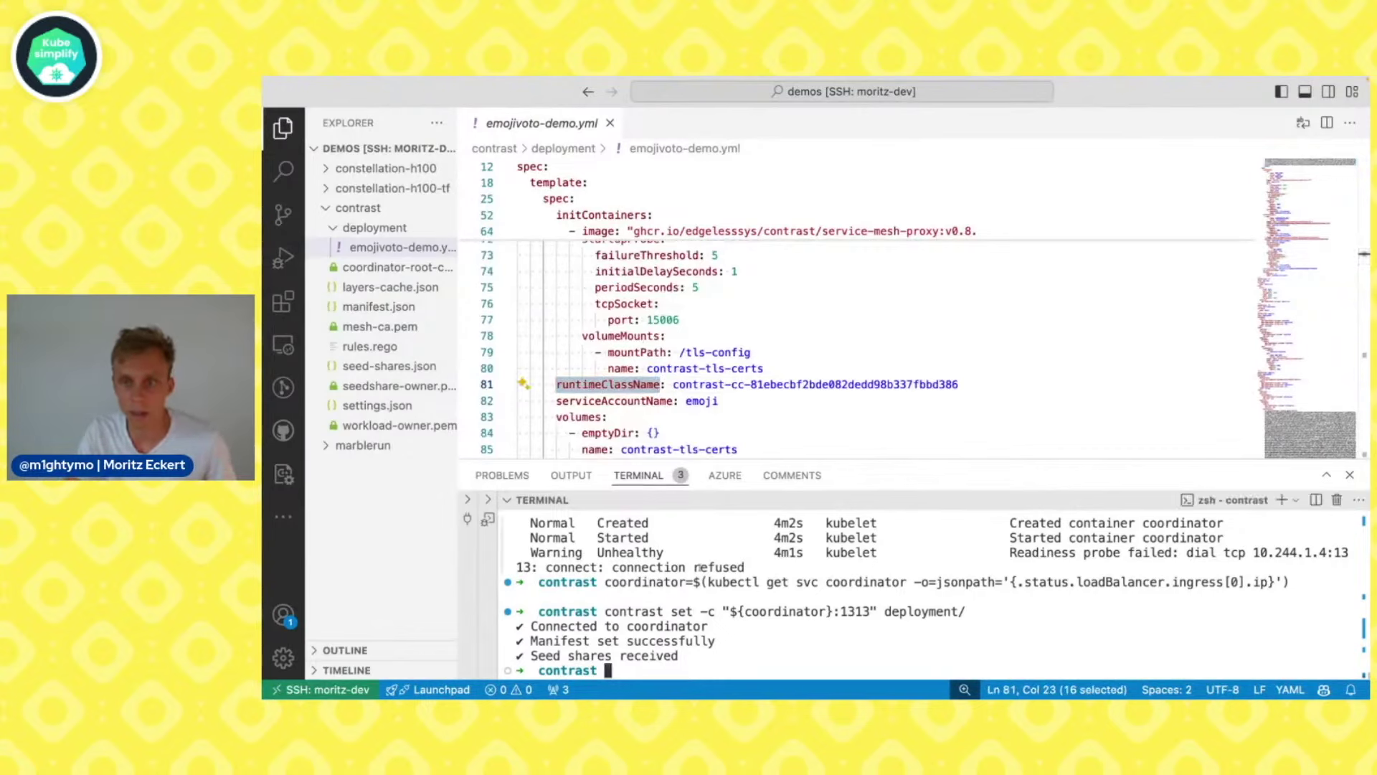
pyautogui.scroll(2, 717, 350)
pyautogui.scroll(5, 716, 350)
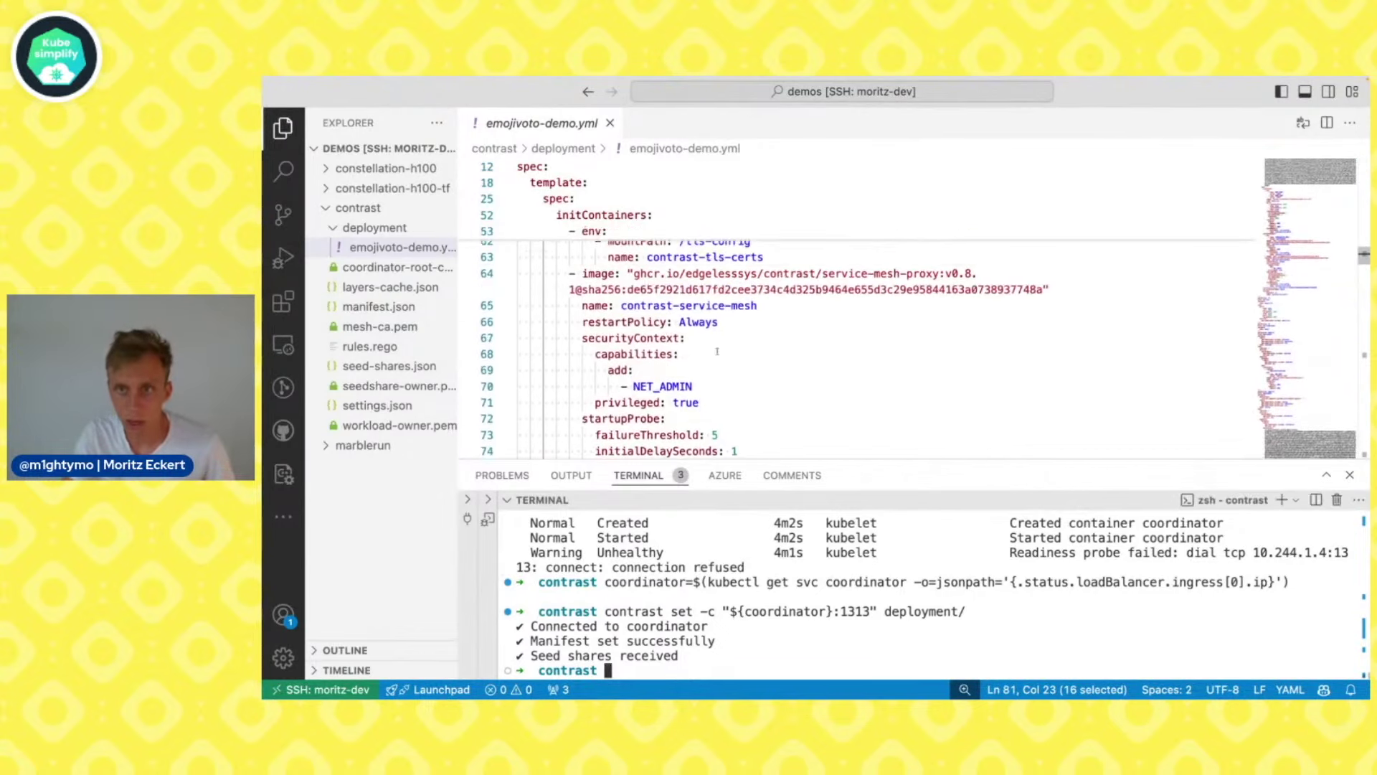
pyautogui.scroll(5, 680, 334)
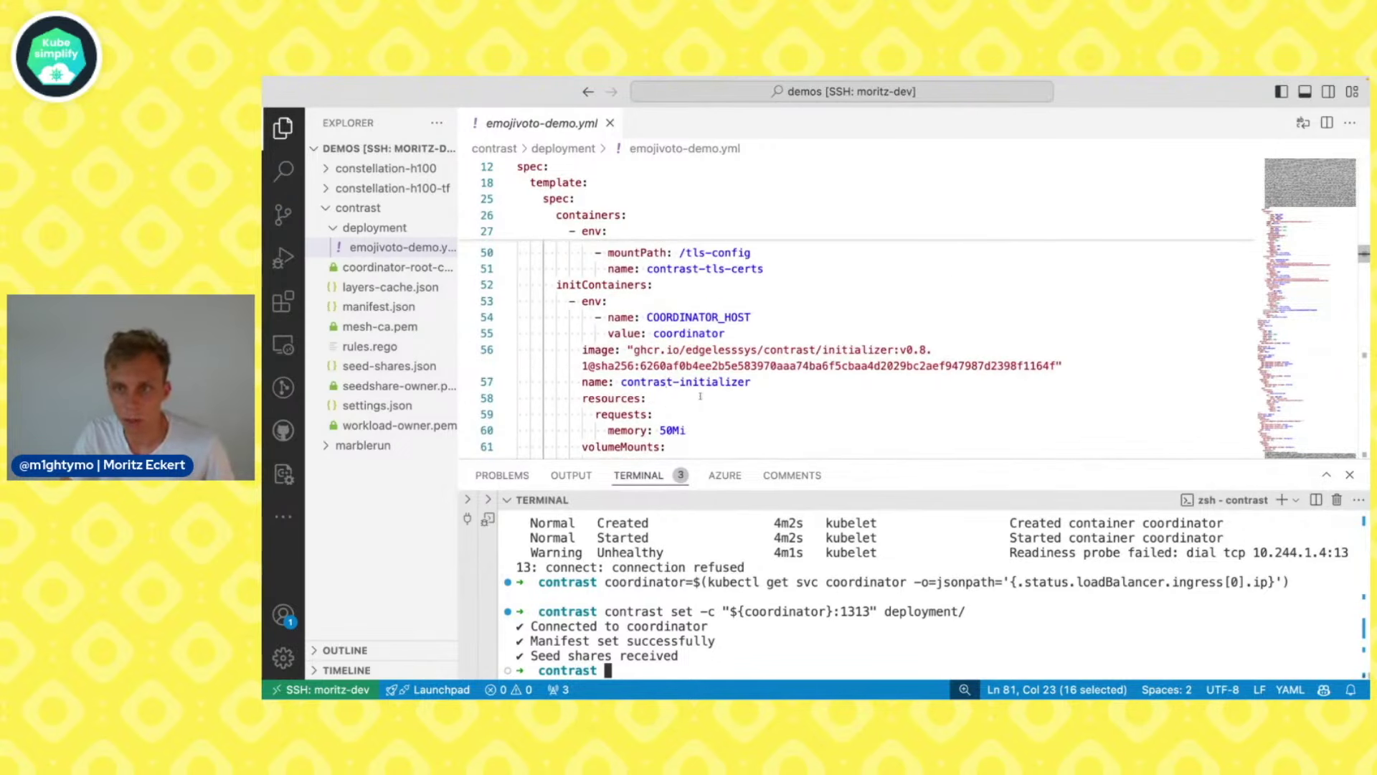
pyautogui.scroll(-15, 701, 396)
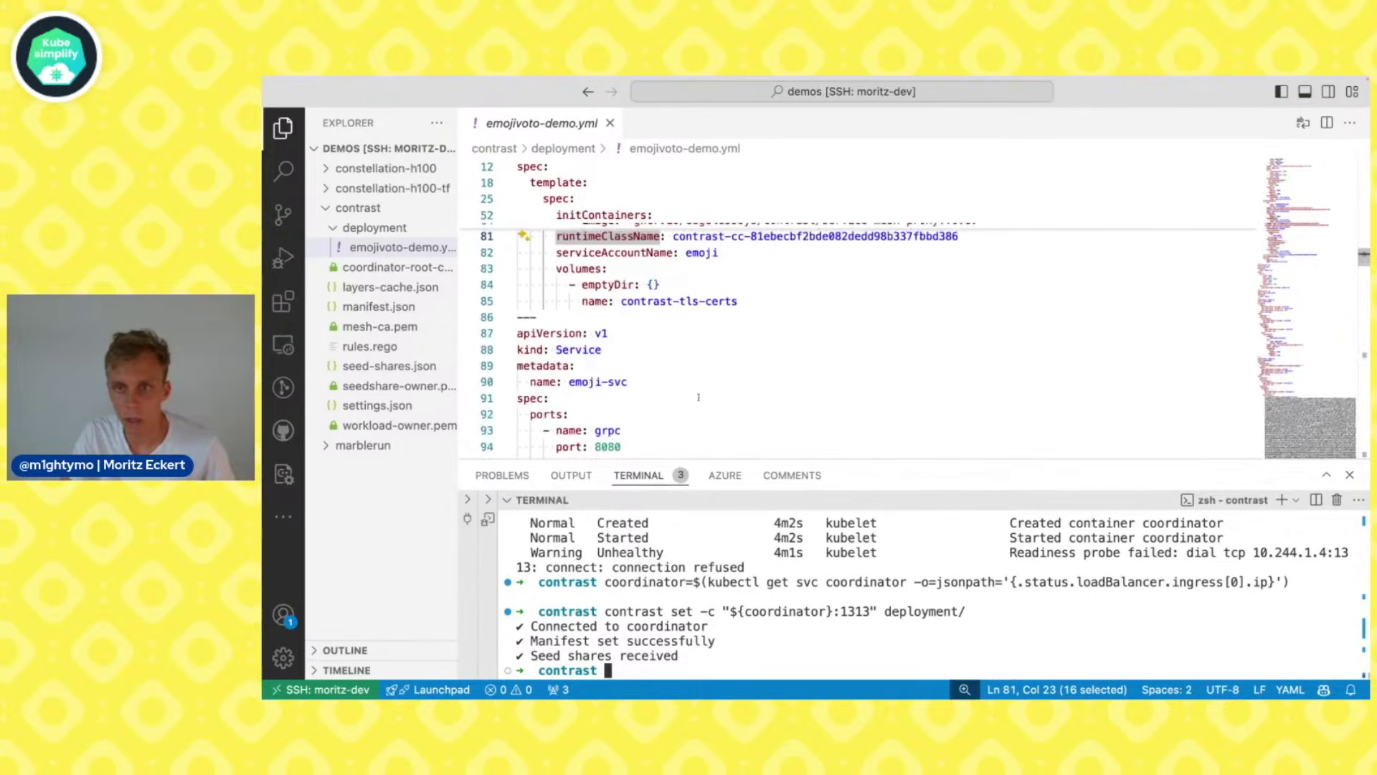
pyautogui.scroll(3, 658, 327)
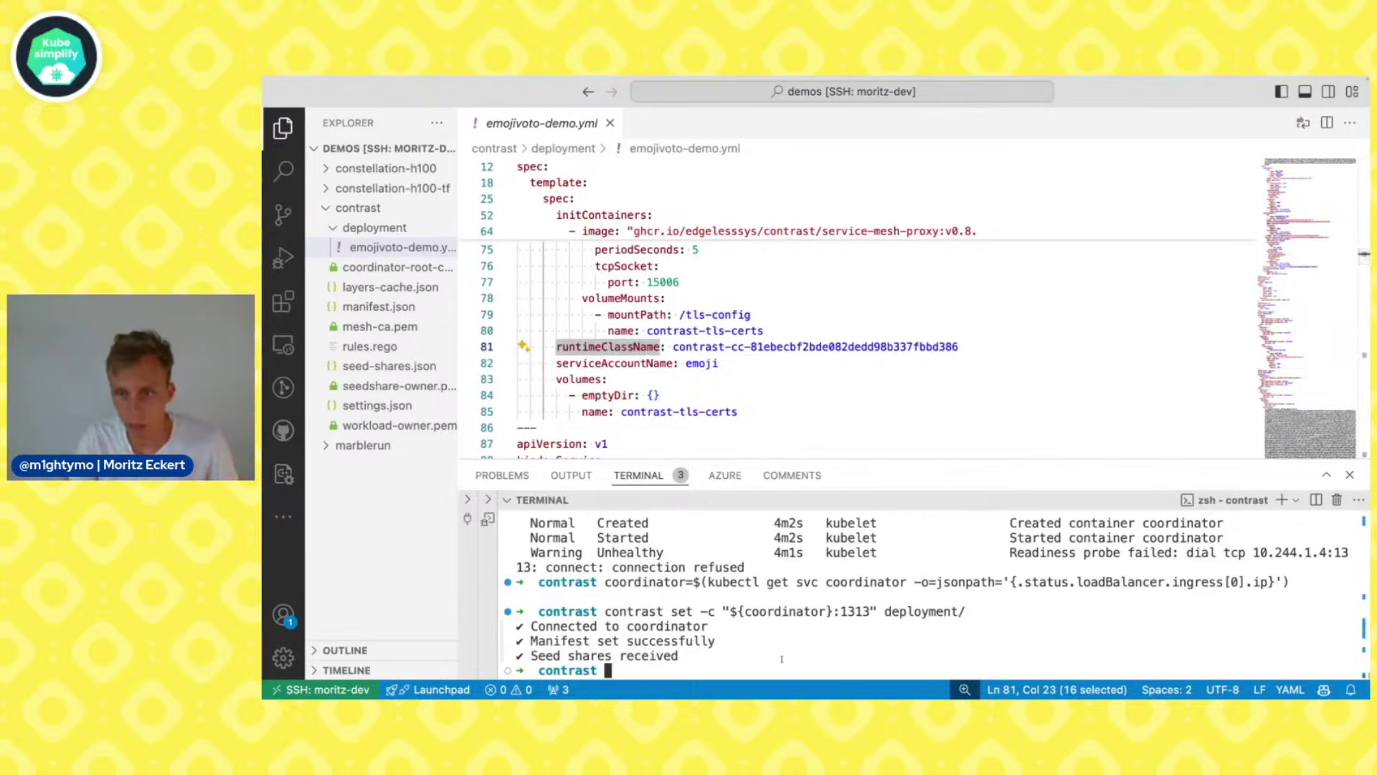
# Deploy emojivoto with kubectl apply -f deployment/ and enlarge the terminal to show the command's whole output
pyautogui.write('kubectl apply -f deployment/')
pyautogui.press('Return')
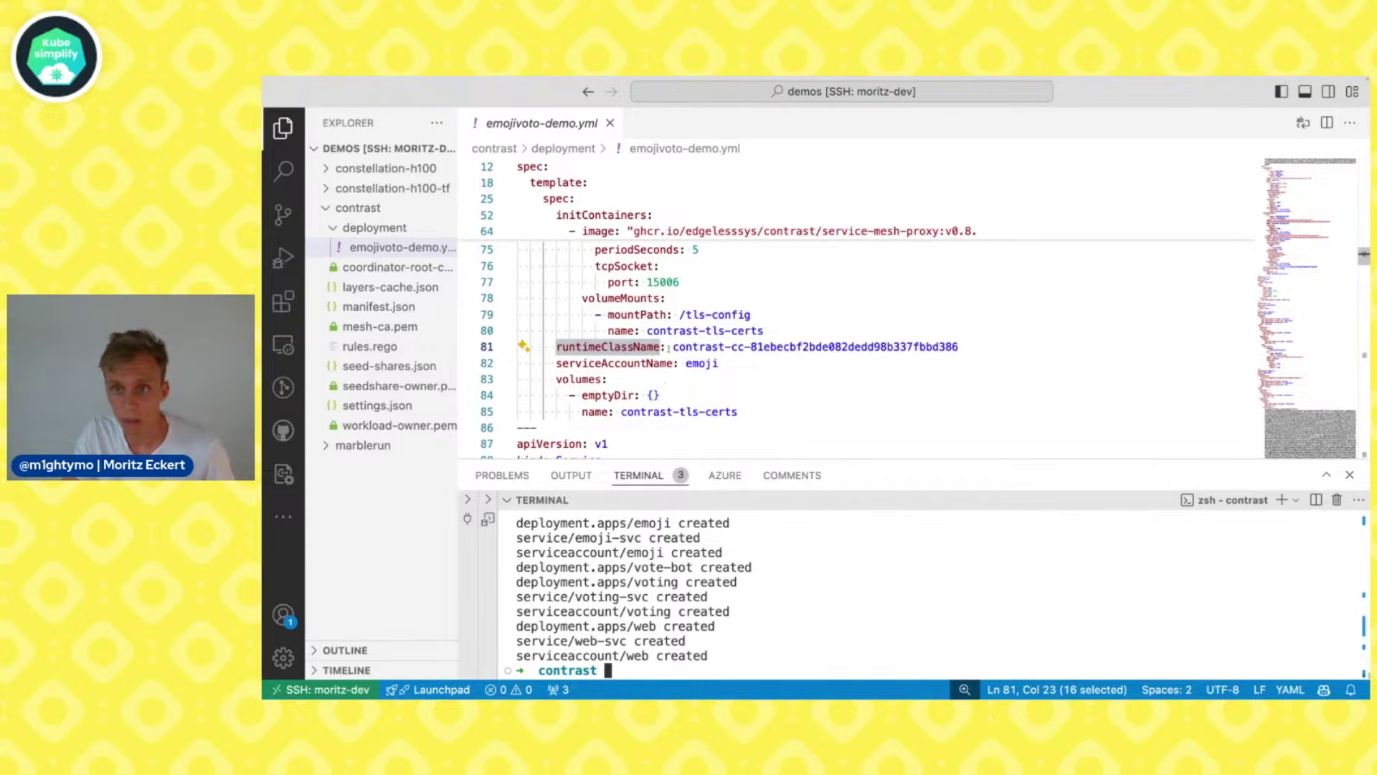
pyautogui.moveTo(789, 460); pyautogui.dragTo(789, 377)
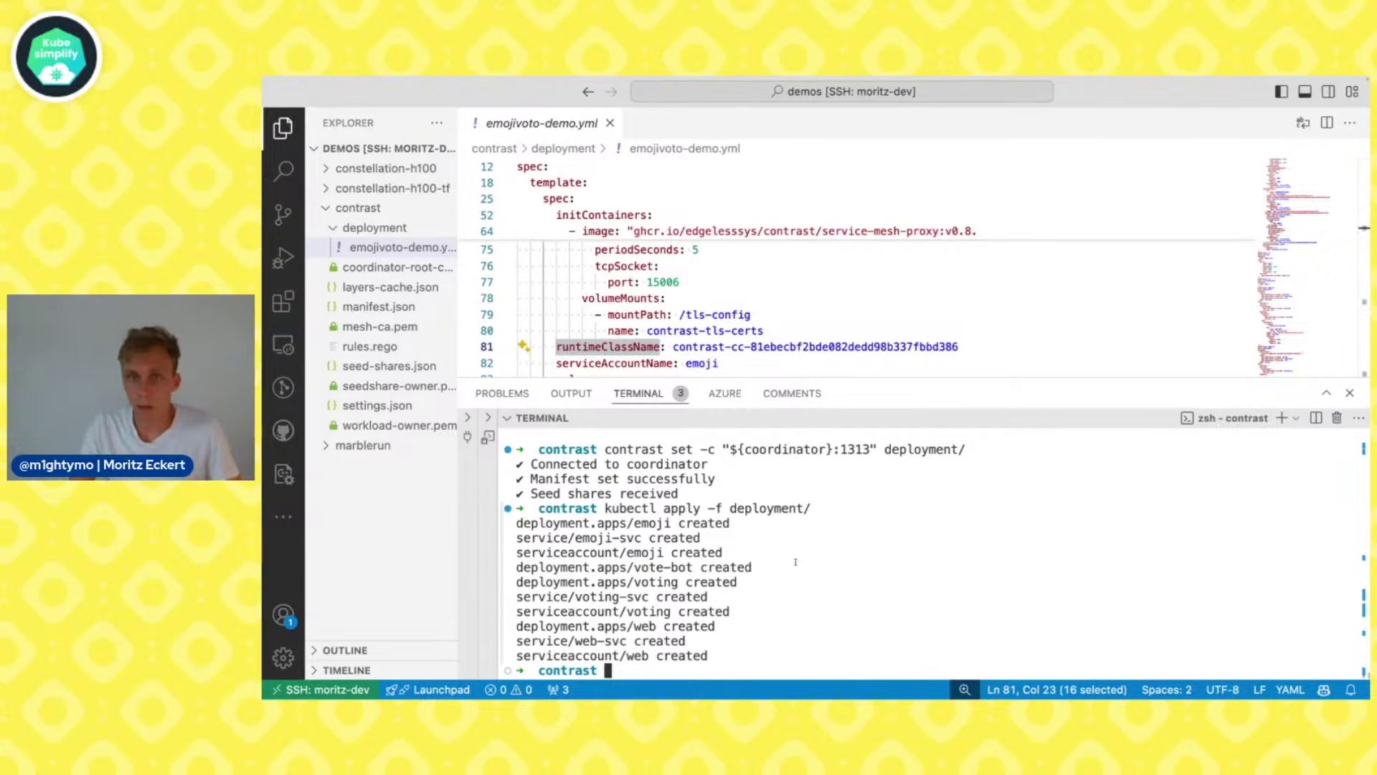
# Switch to PowerPoint and show the Kata Containers slide followed by the Confidential Containers slide
pyautogui.press('super+Tab')
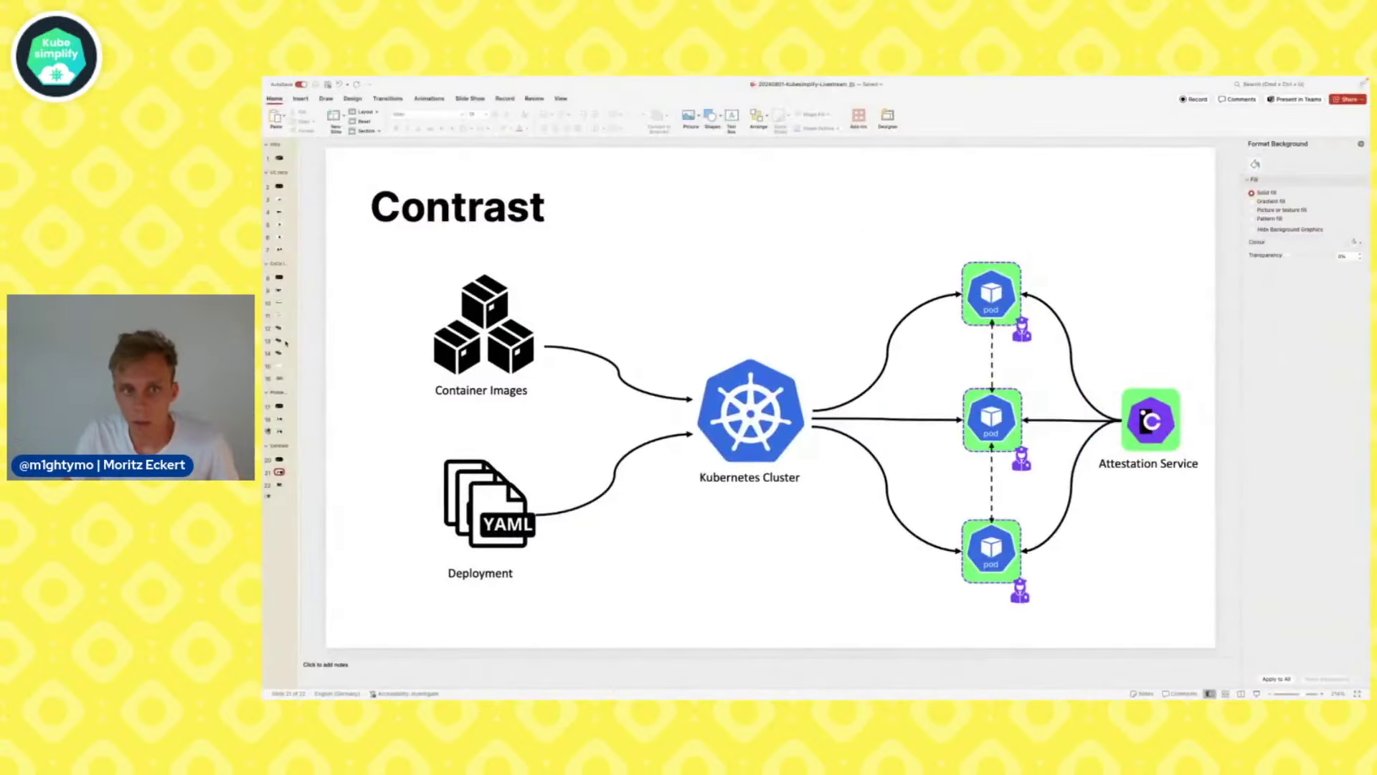
pyautogui.click(280, 340)
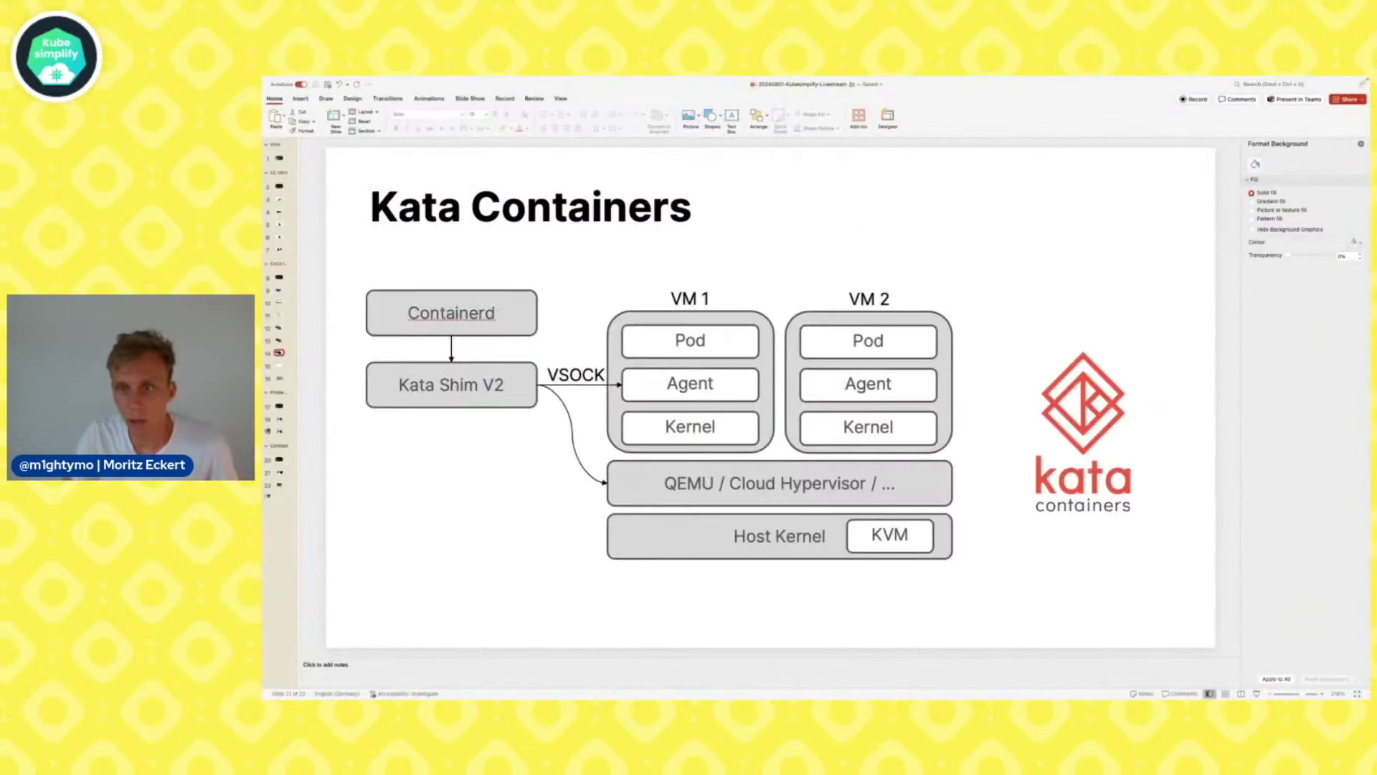
pyautogui.click(280, 353)
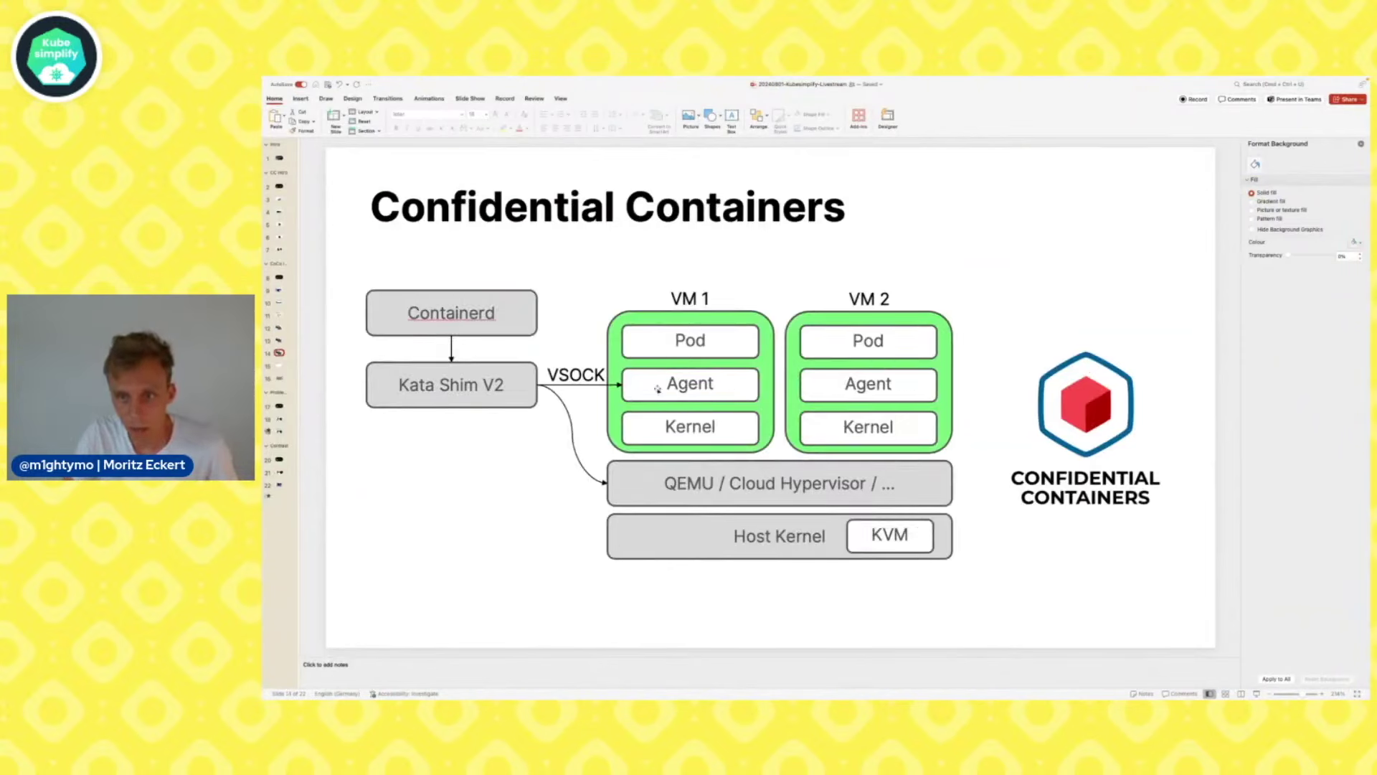